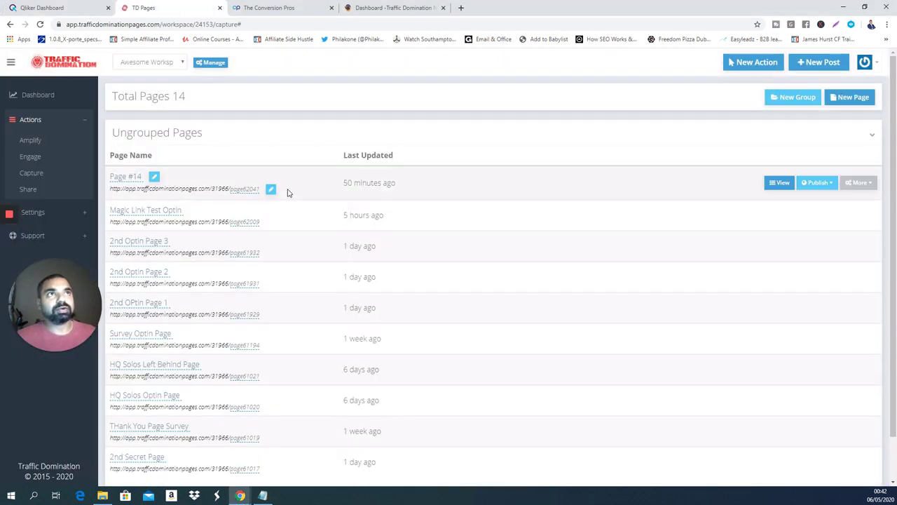
Open the dashboard overview in the Traffic Domination Pages workspace
click(150, 8)
click(38, 98)
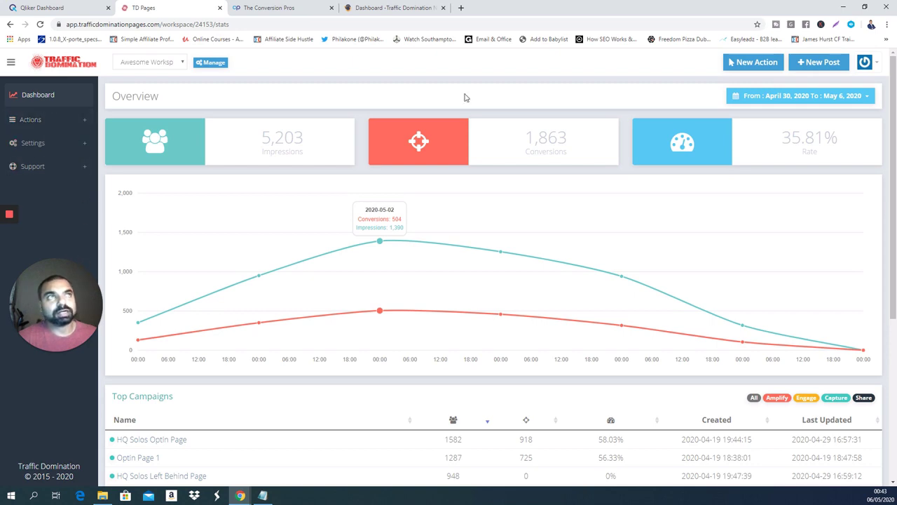
Start a new Capture Your Leads action and browse the template gallery
click(751, 63)
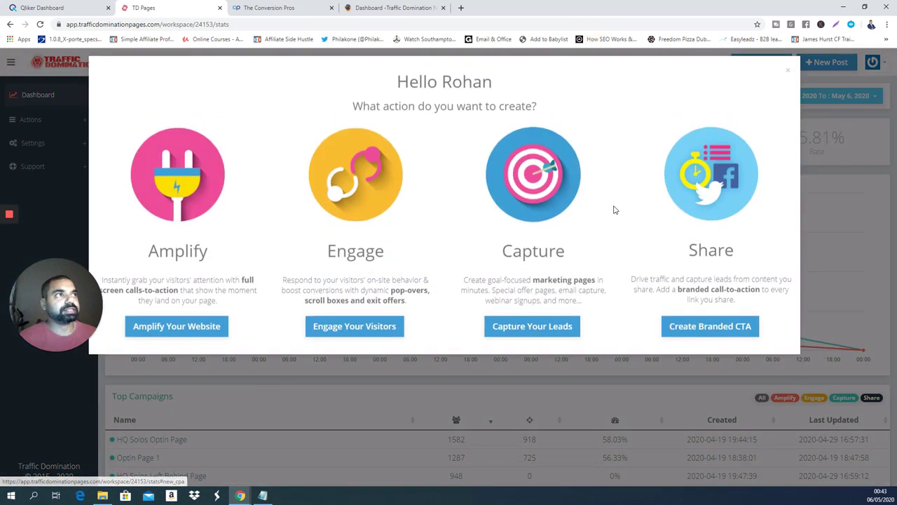
click(548, 330)
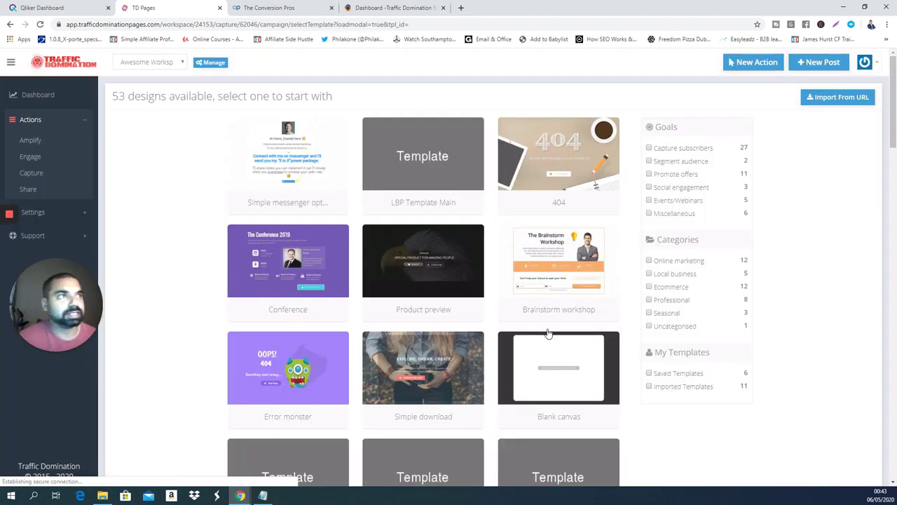
scroll(549, 333, down, 5)
scroll(503, 335, down, 4)
scroll(498, 332, down, 3)
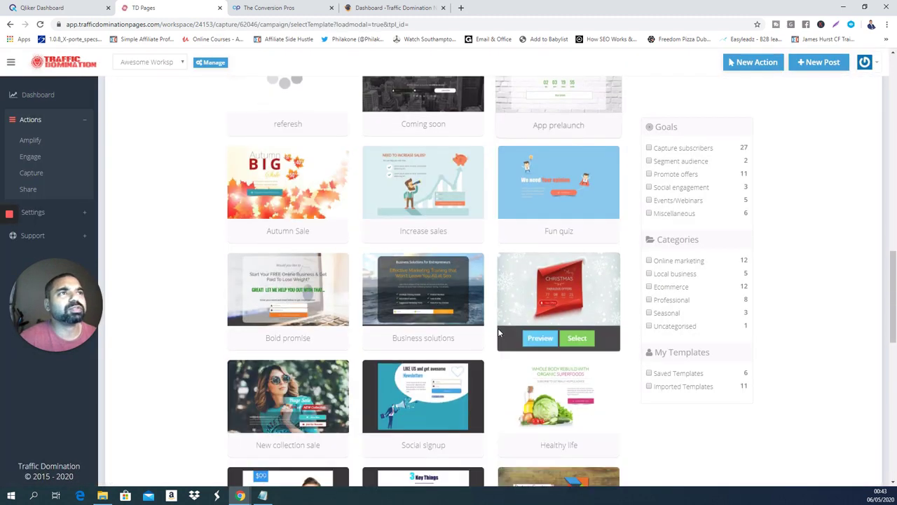
scroll(499, 333, down, 5)
scroll(498, 333, up, 4)
scroll(498, 333, down, 1)
scroll(496, 335, down, 4)
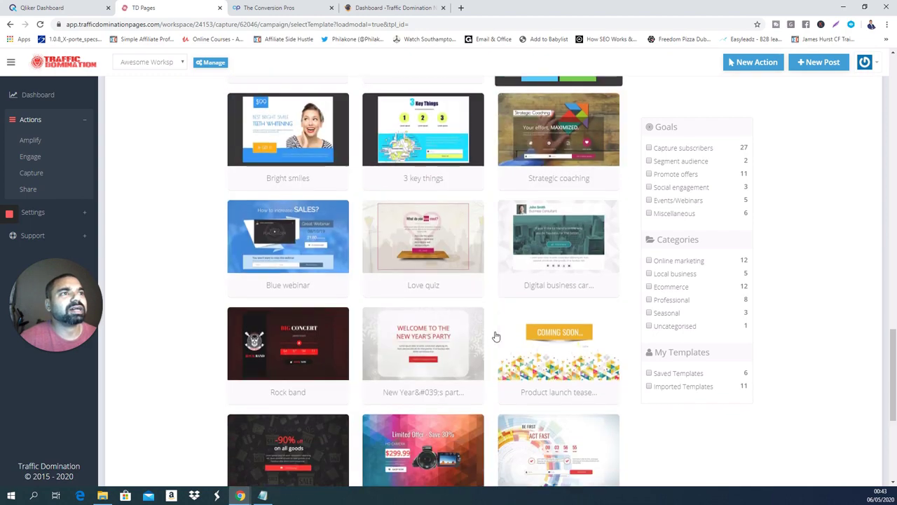
scroll(496, 335, down, 4)
Choose the 'Can You Start Today?' template from the gallery
scroll(532, 308, up, 2)
scroll(536, 311, down, 2)
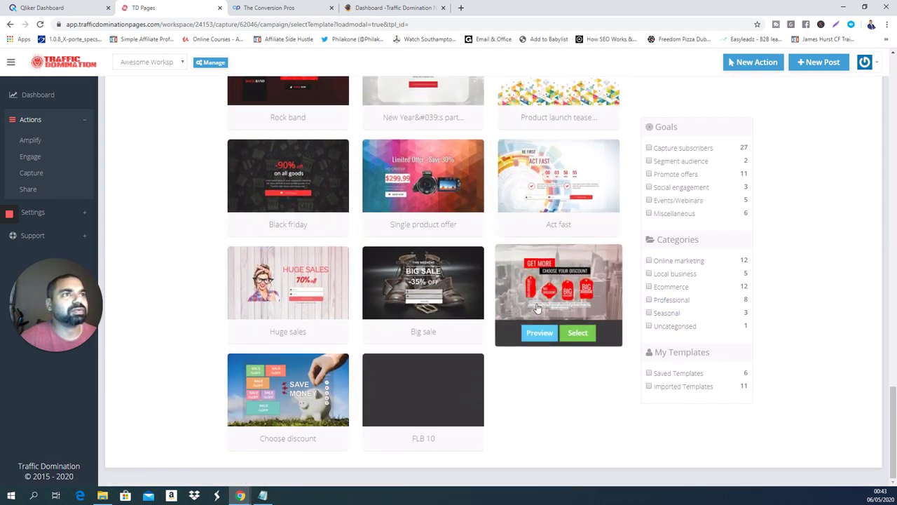
scroll(534, 312, up, 5)
scroll(529, 315, up, 3)
scroll(523, 319, up, 1)
scroll(515, 321, up, 1)
scroll(514, 321, up, 2)
scroll(351, 337, up, 3)
click(308, 356)
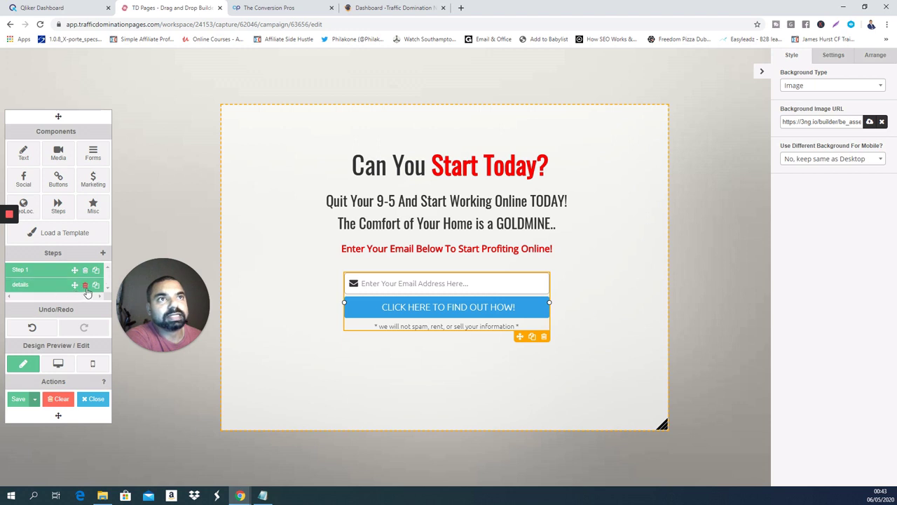
Delete the 'details' step, check the email form uses API storage, then go to The Conversion Pros
click(84, 285)
click(491, 77)
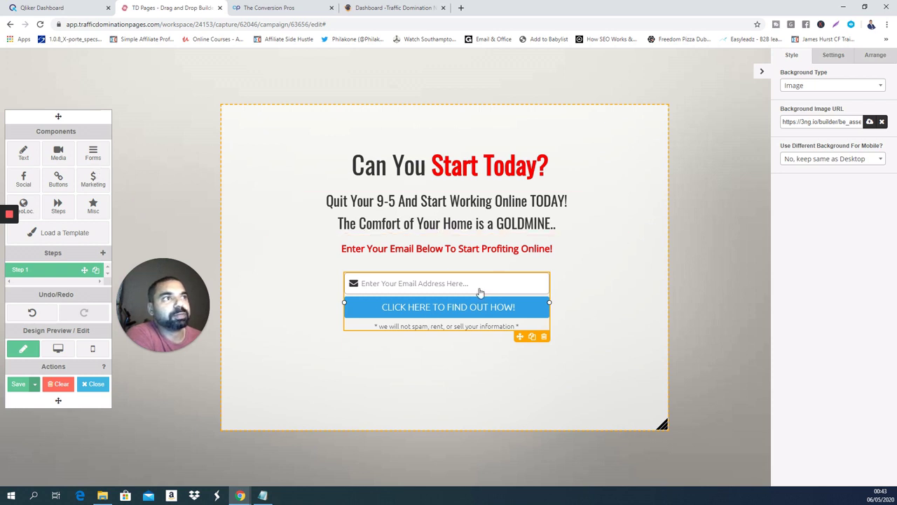
click(453, 292)
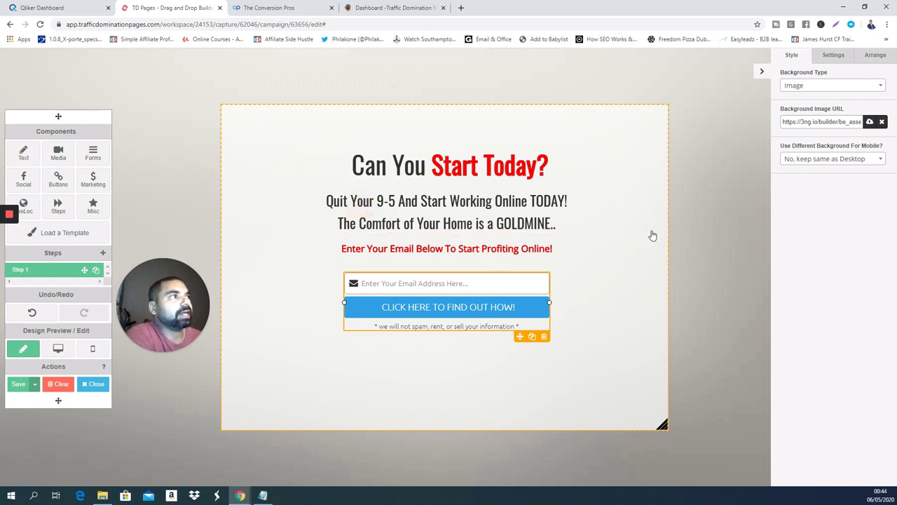
click(833, 55)
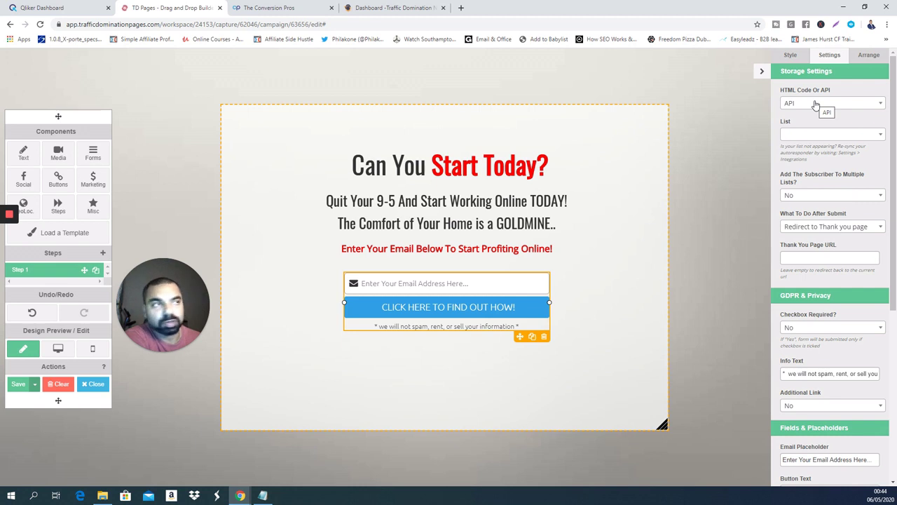
mouse_move(470, 221)
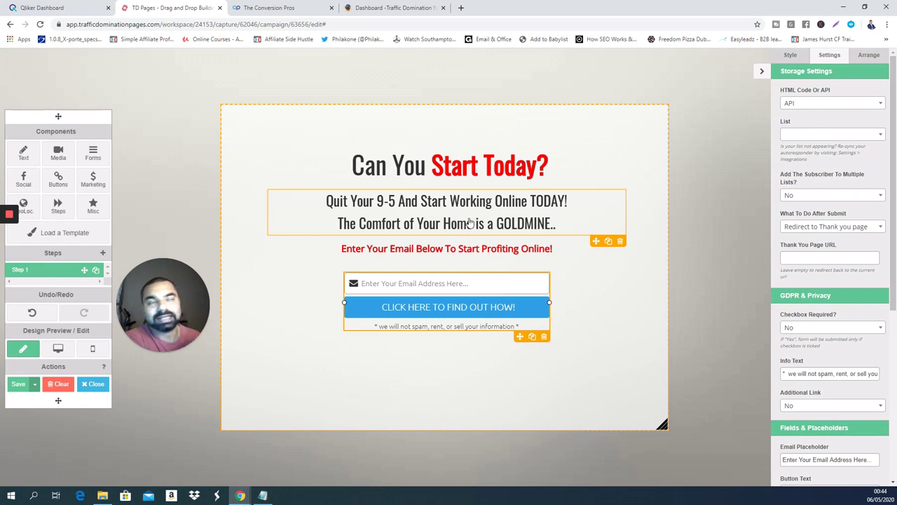
click(288, 7)
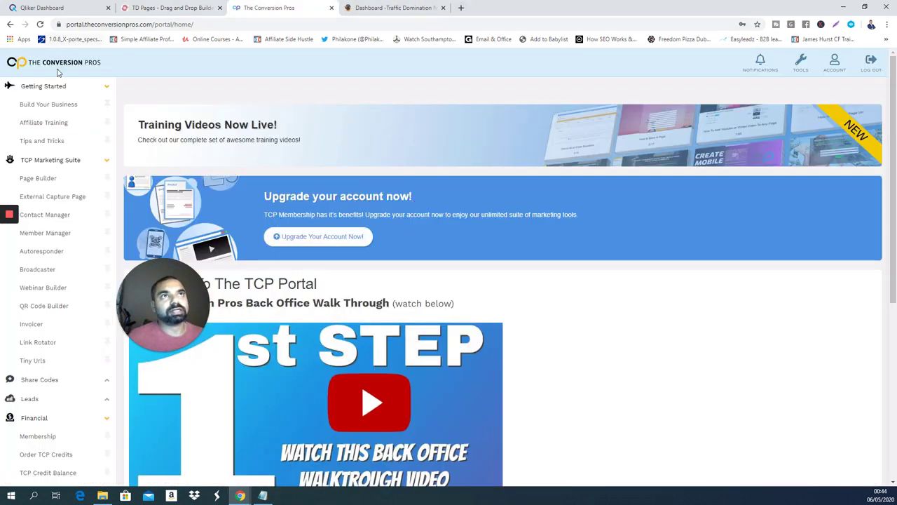
Search Google for 'the conversion pros' in a new tab and open theconversionpros.com
click(460, 9)
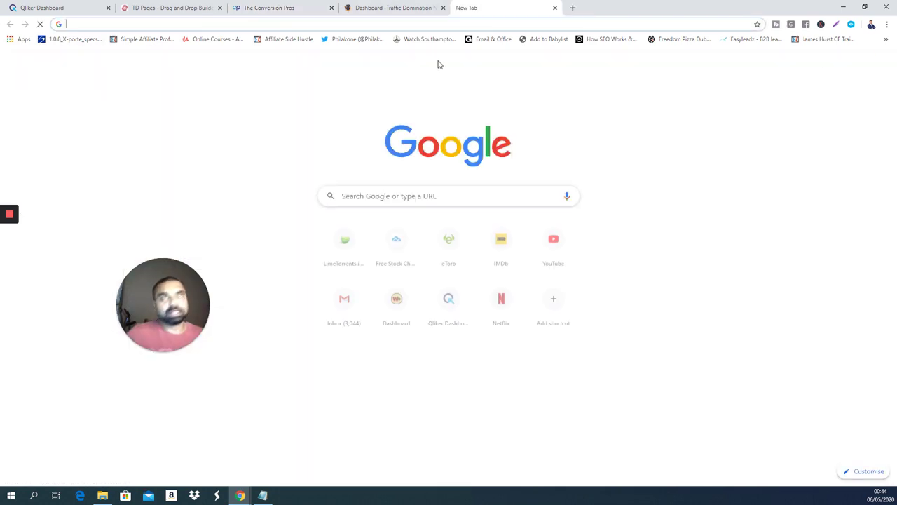
text(the conversion pros)
key(Return)
click(186, 241)
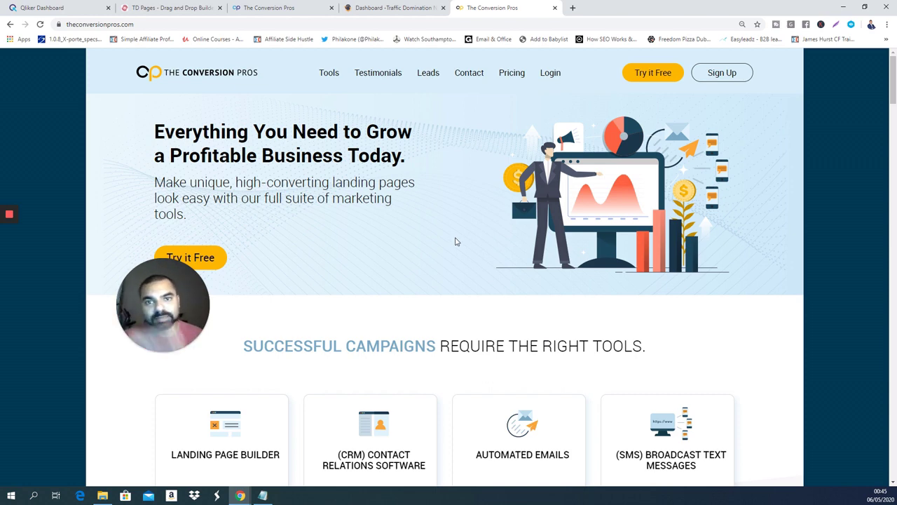
Create and save a new autoresponder campaign labelled 'Demo Training'
click(269, 8)
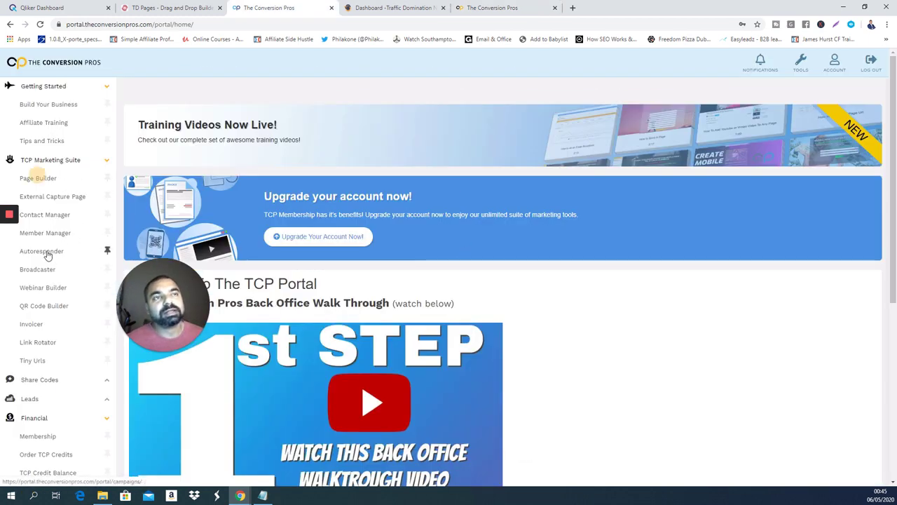
click(42, 251)
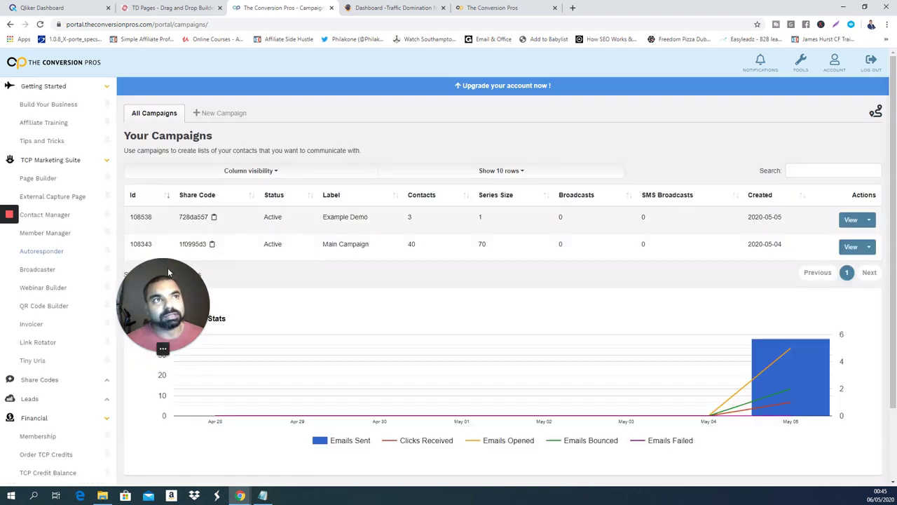
drag(162, 266, 135, 273)
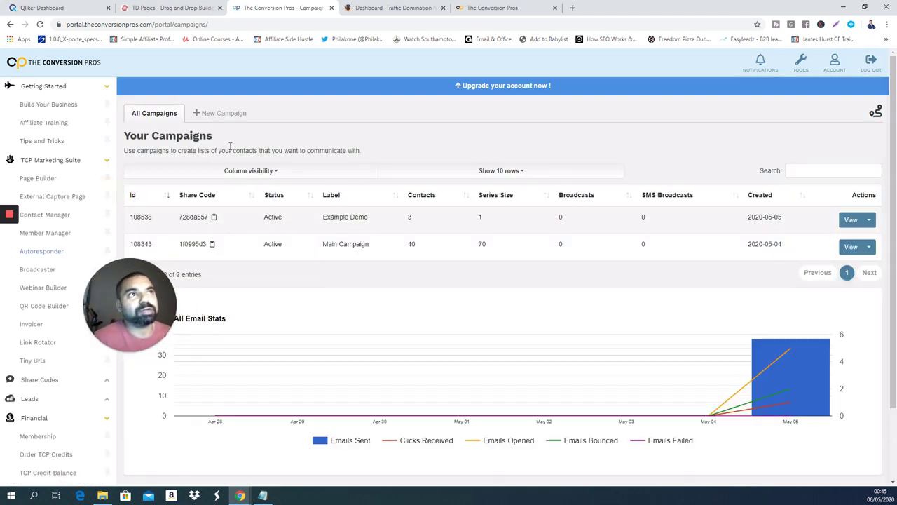
click(217, 112)
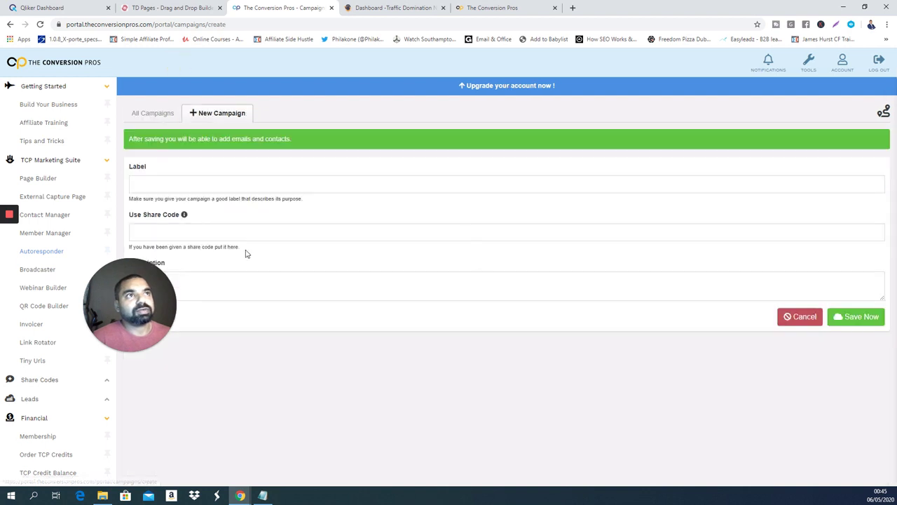
click(206, 183)
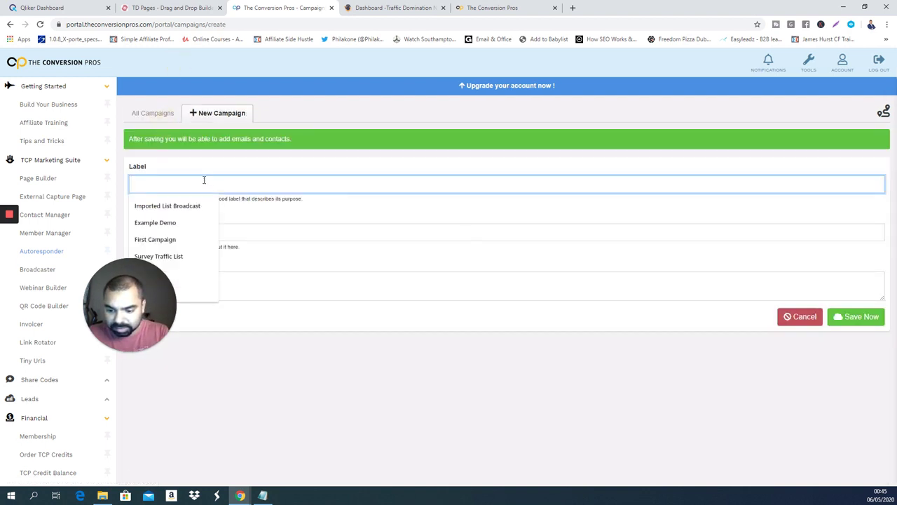
text(Demo Training)
click(854, 319)
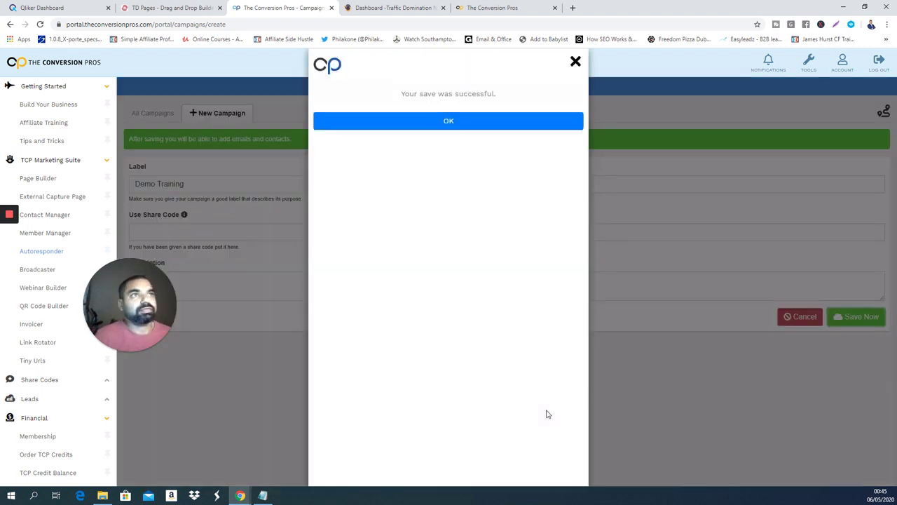
click(435, 122)
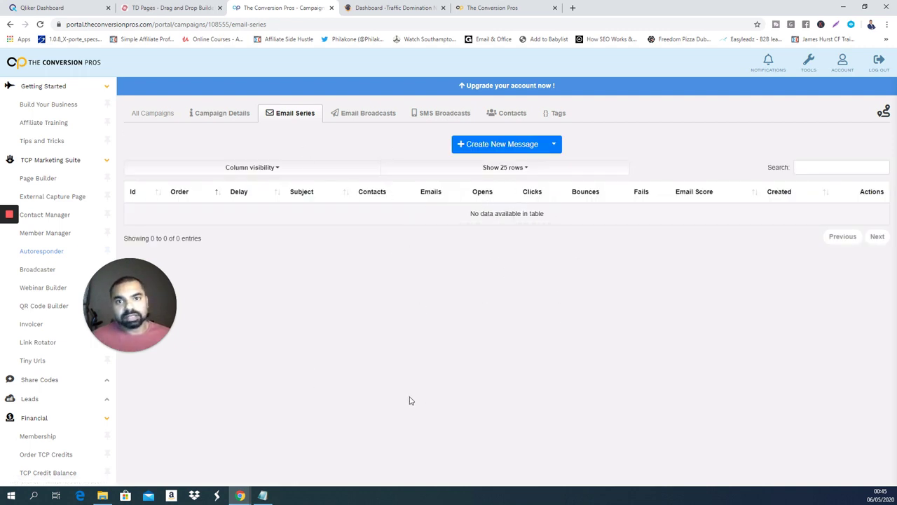
Start a new message with delay 0 and subject 'Welcome Email'
click(482, 145)
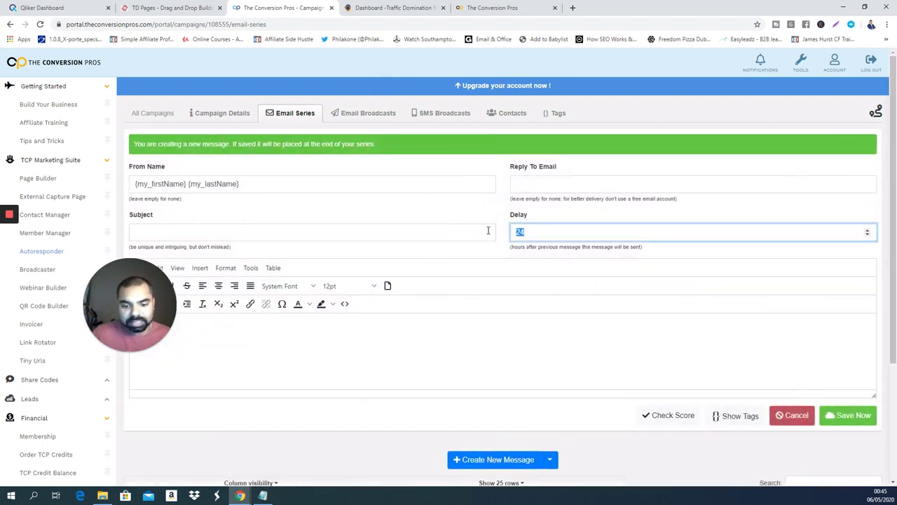
text(0)
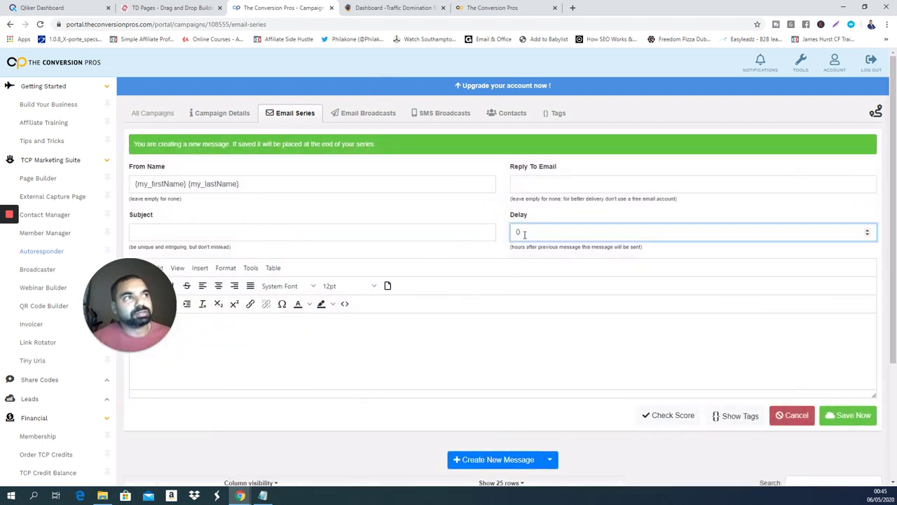
click(335, 233)
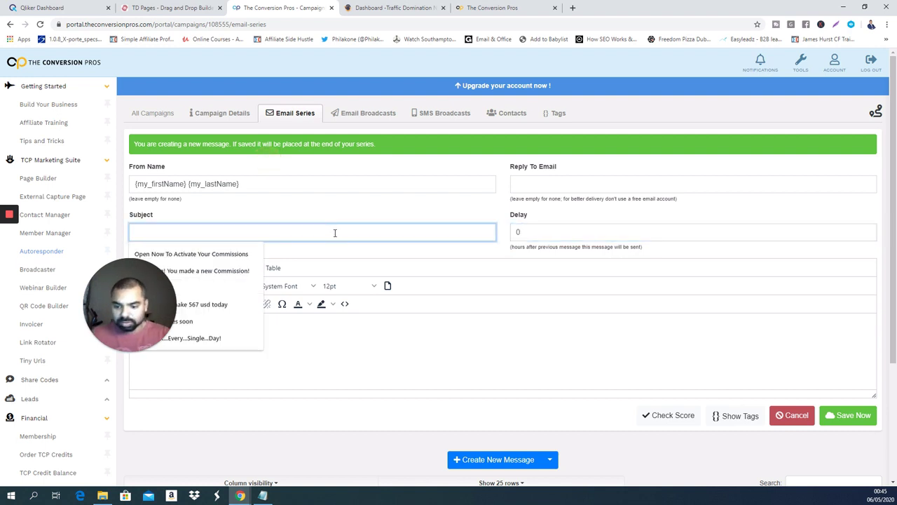
text(Welcome Email)
Give it the body 'blah blah blah', check its spam score, save, and return to campaigns
click(339, 322)
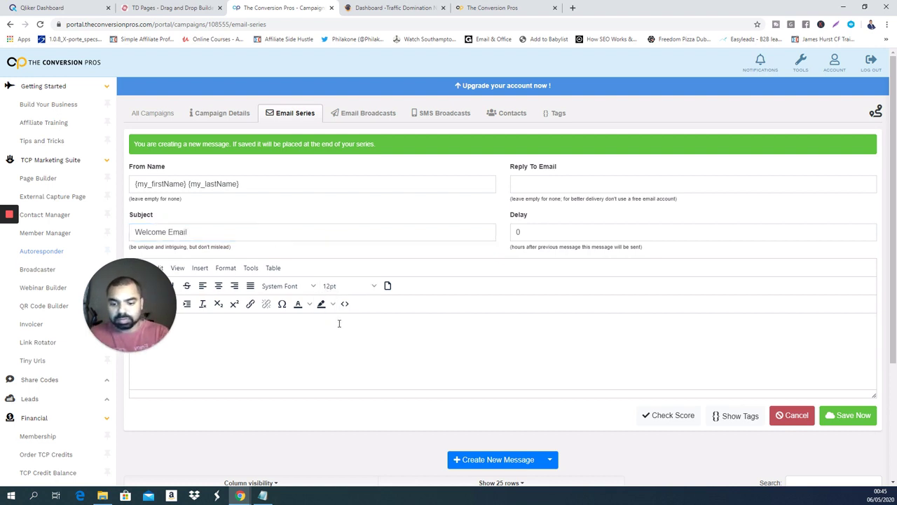
text(blah blah blah)
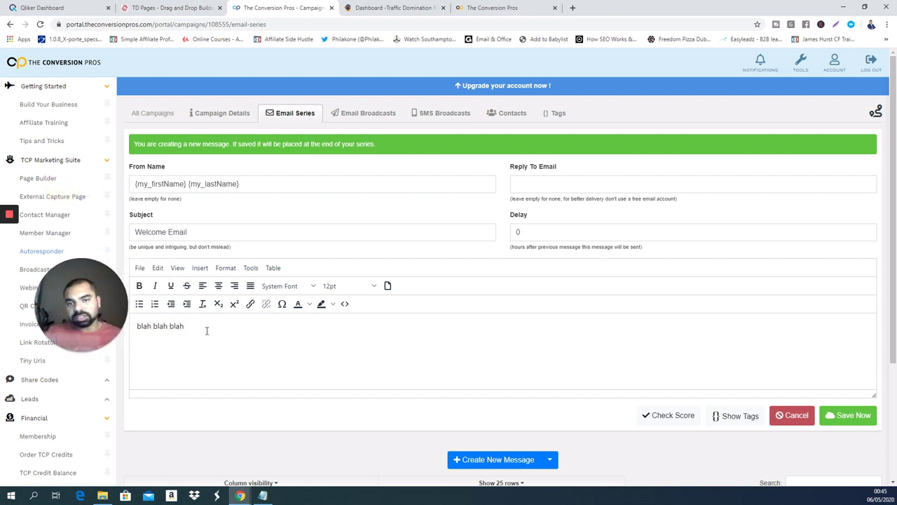
mouse_move(586, 232)
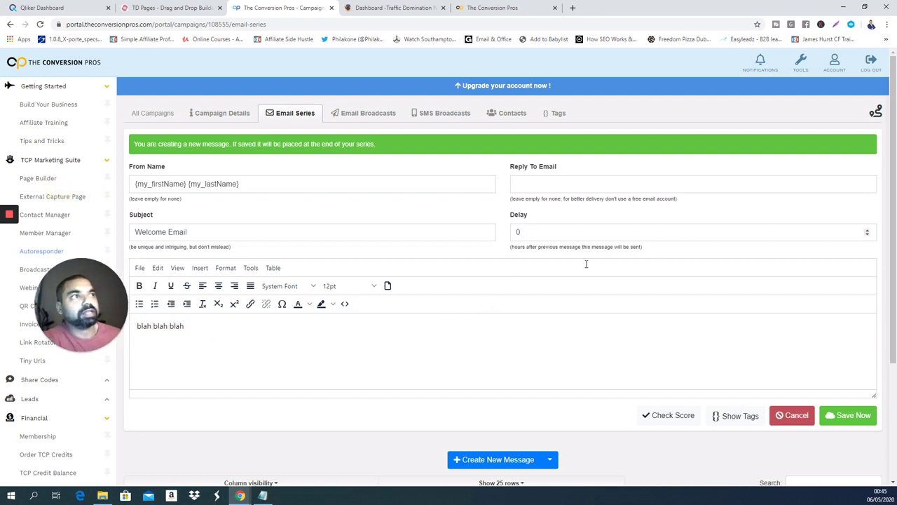
click(675, 415)
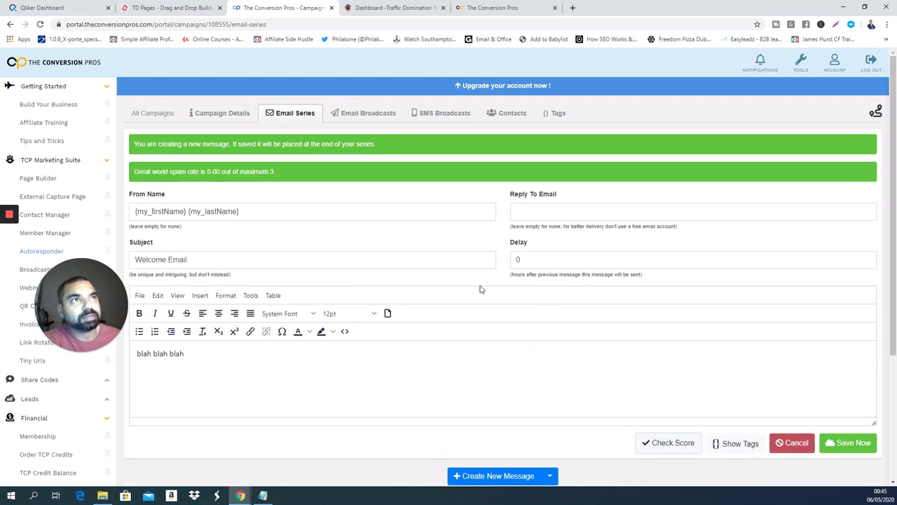
click(848, 443)
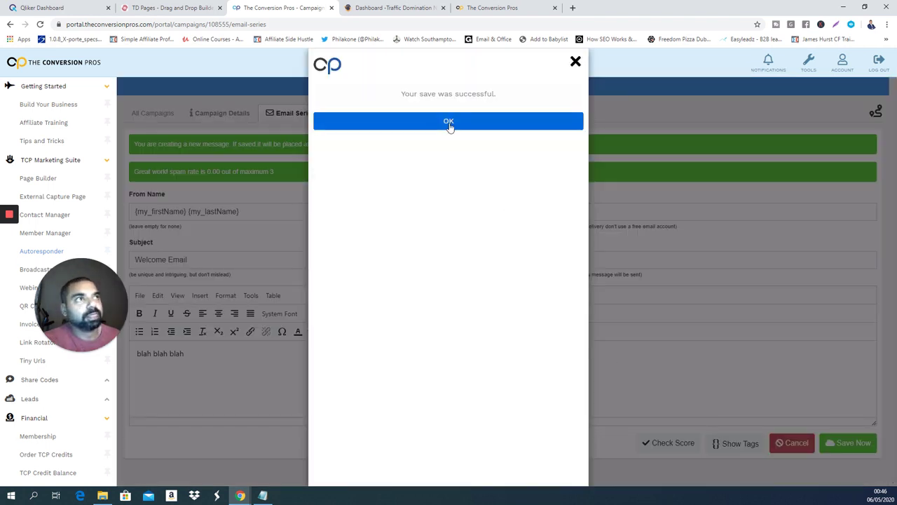
click(450, 123)
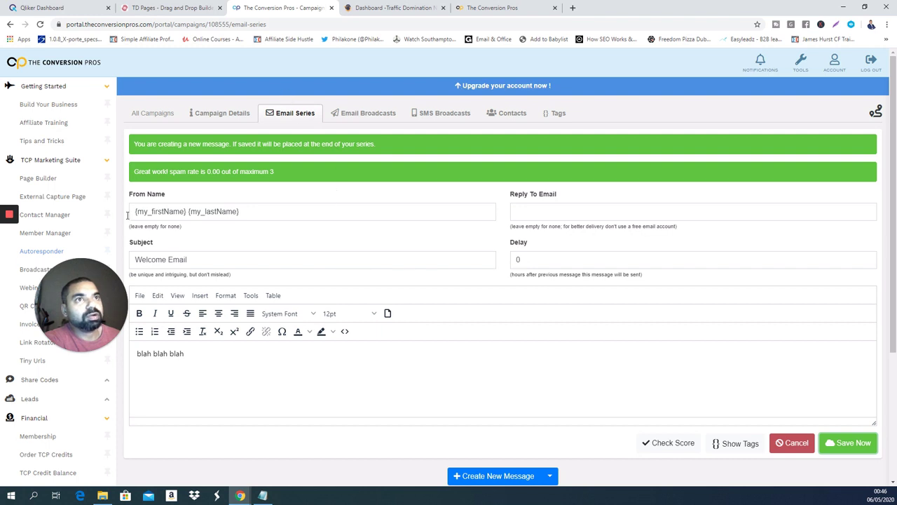
click(42, 251)
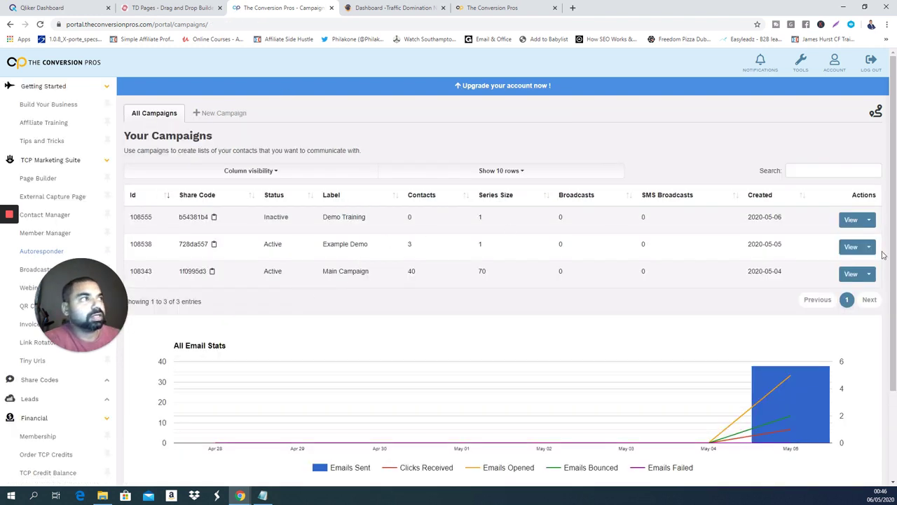
Start a second Demo Training message with a 12-hour delay and subject 'email 2'
click(850, 219)
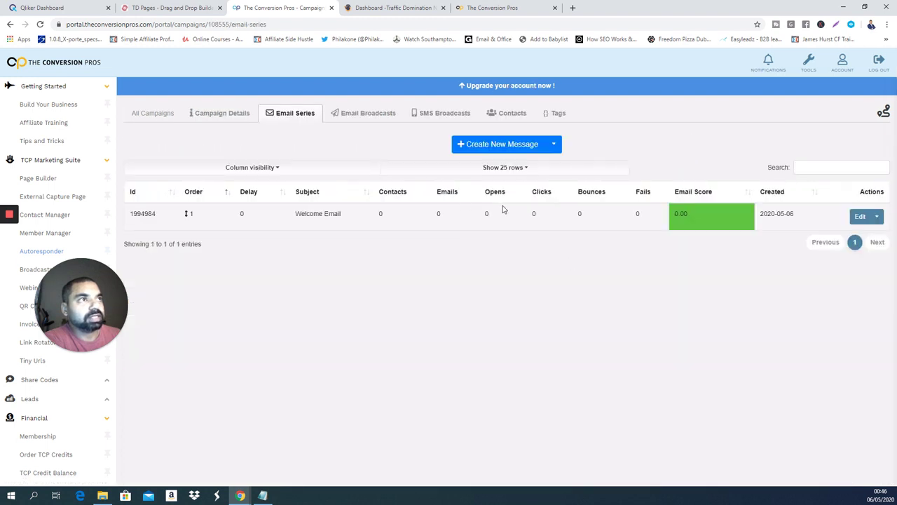
click(511, 144)
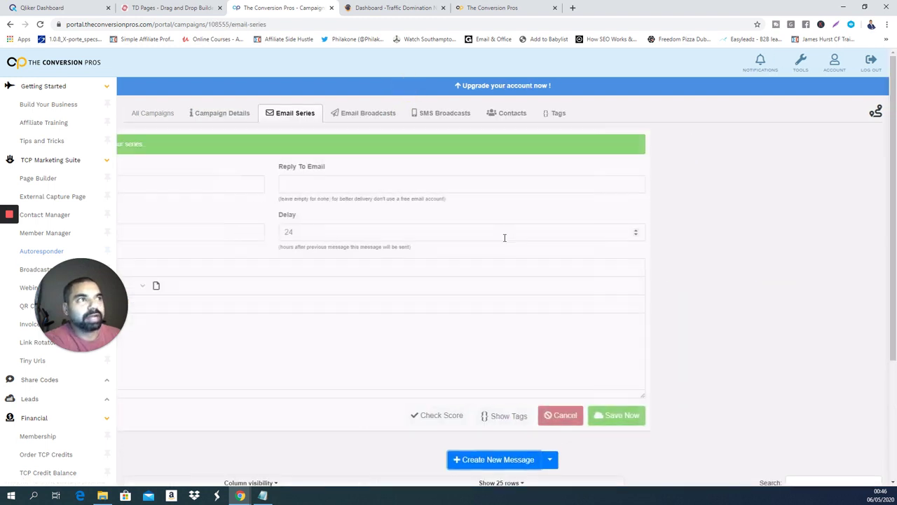
double_click(519, 233)
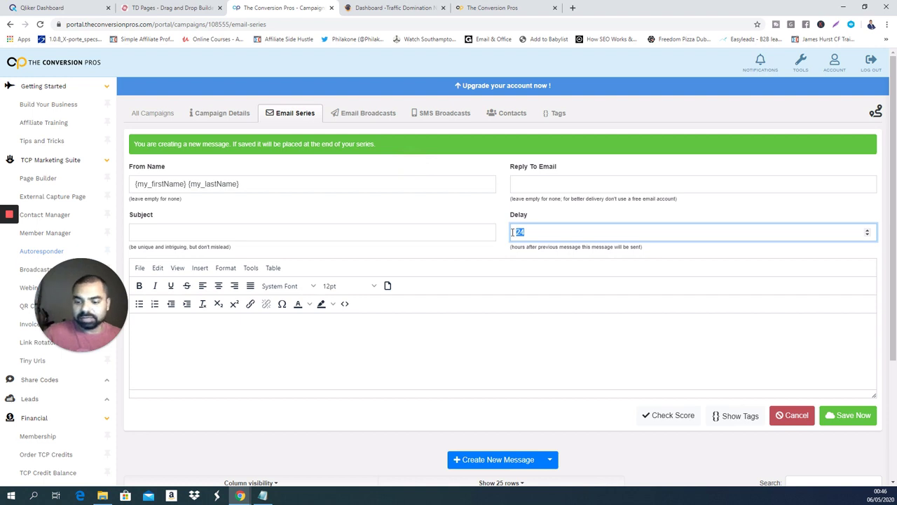
text(12)
click(424, 231)
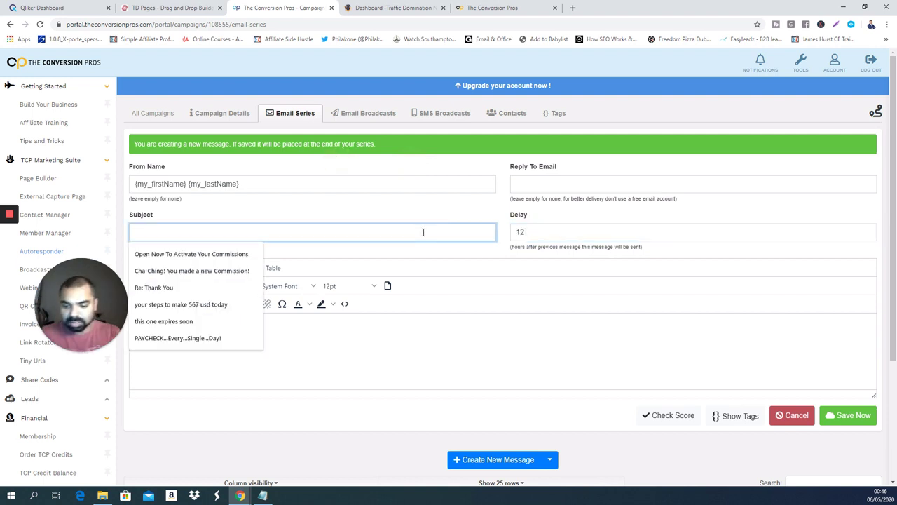
text(email 2)
Add the email body, check its spam score, save it, and return to campaigns
click(397, 319)
text(blah blah blah)
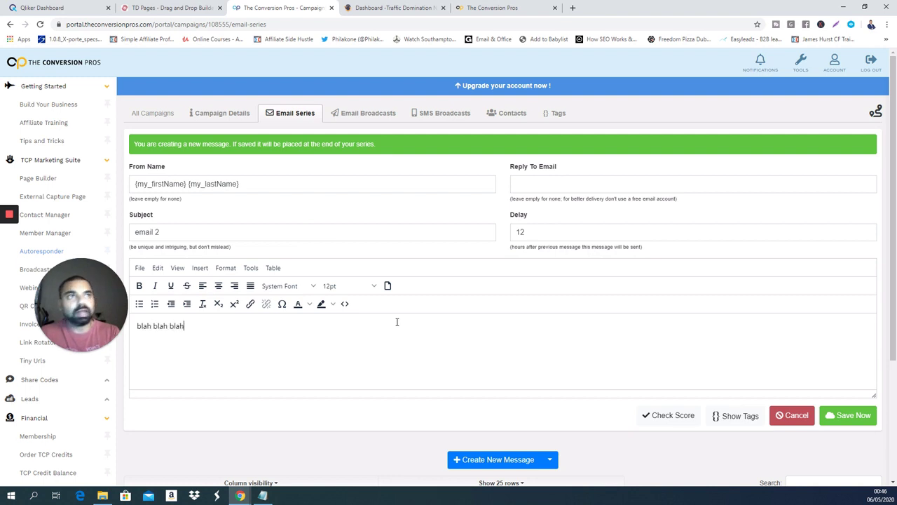
click(649, 419)
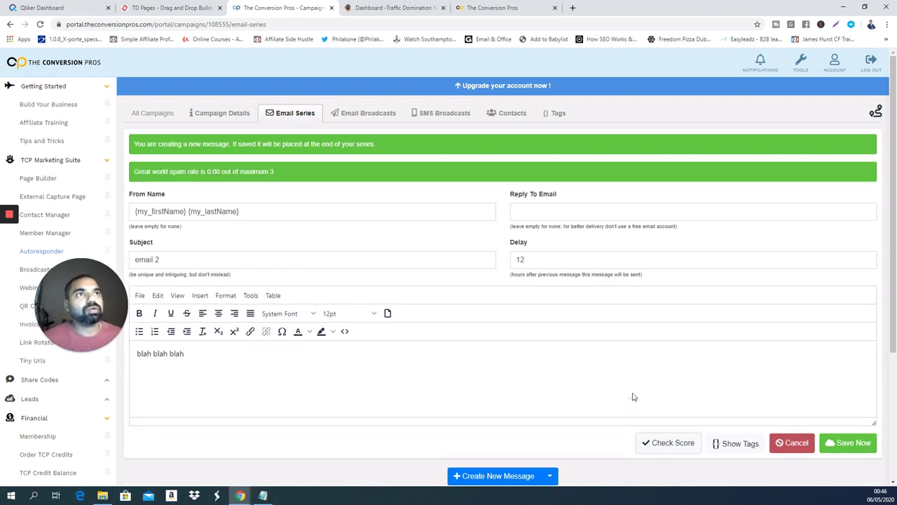
click(848, 443)
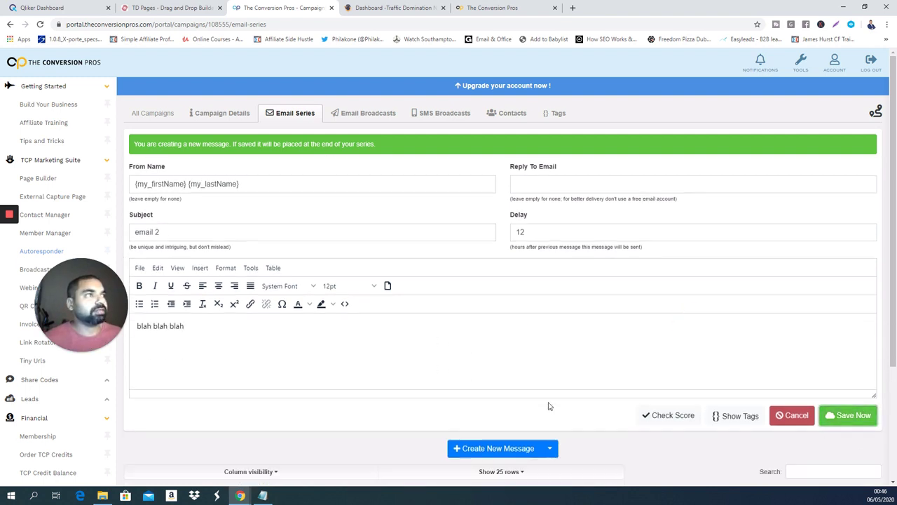
click(448, 119)
click(41, 251)
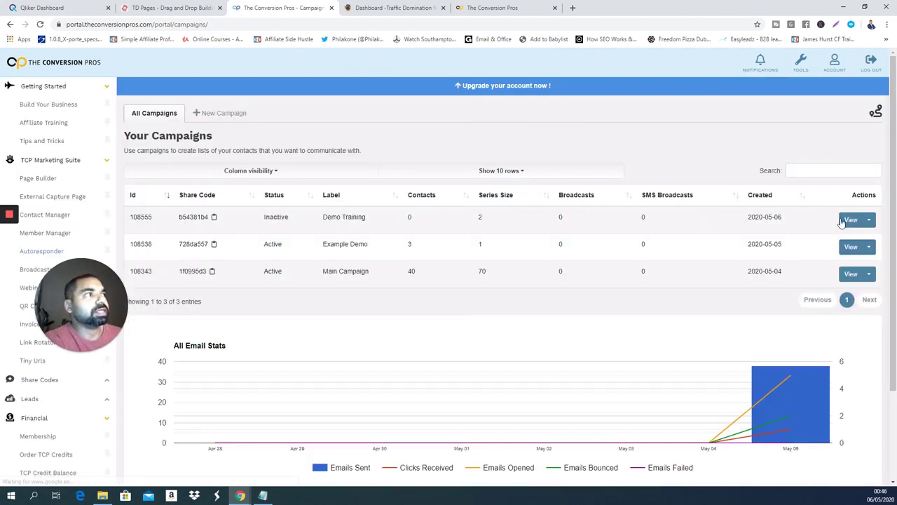
click(850, 220)
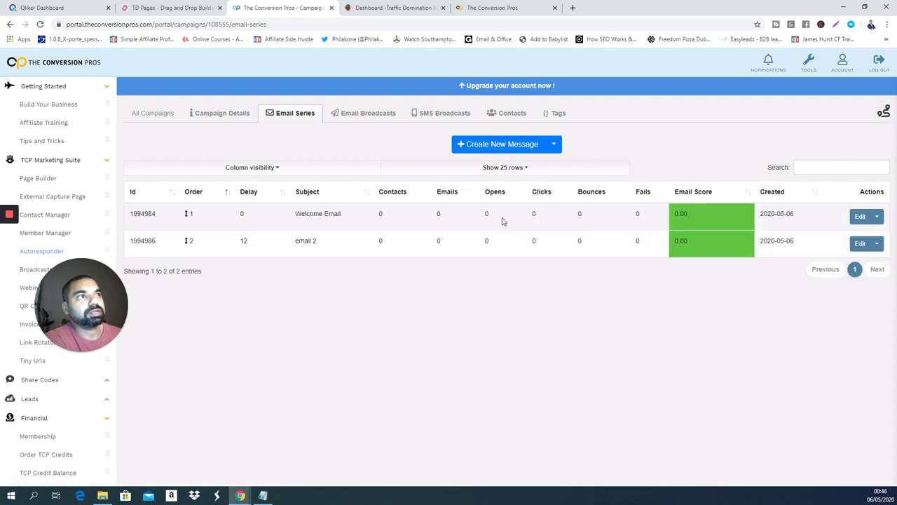
double_click(242, 214)
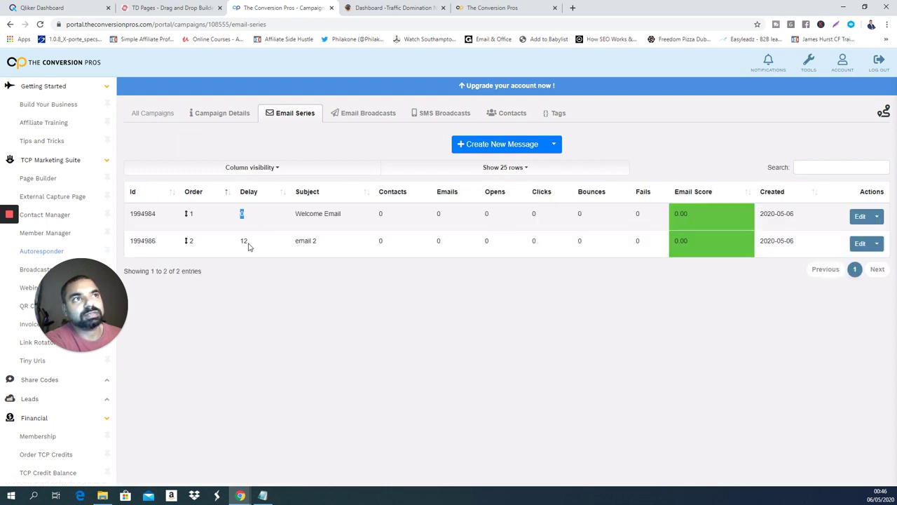
double_click(245, 241)
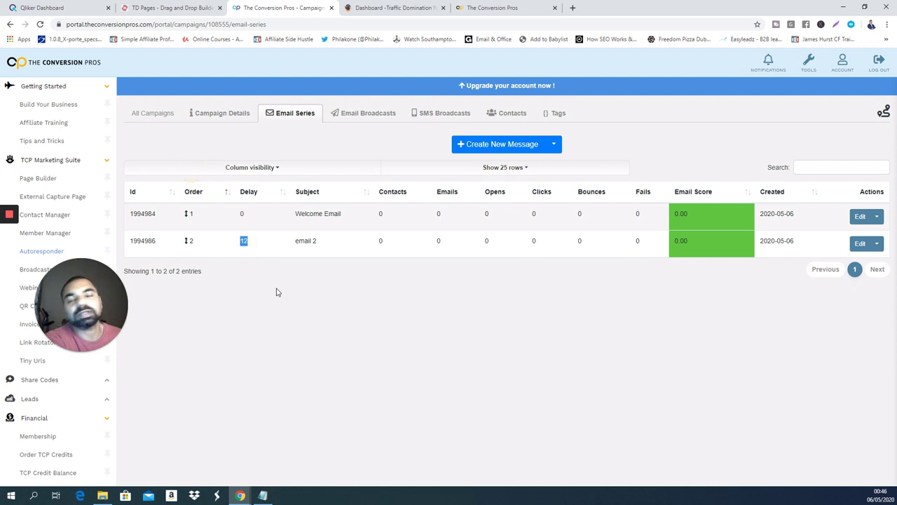
click(371, 115)
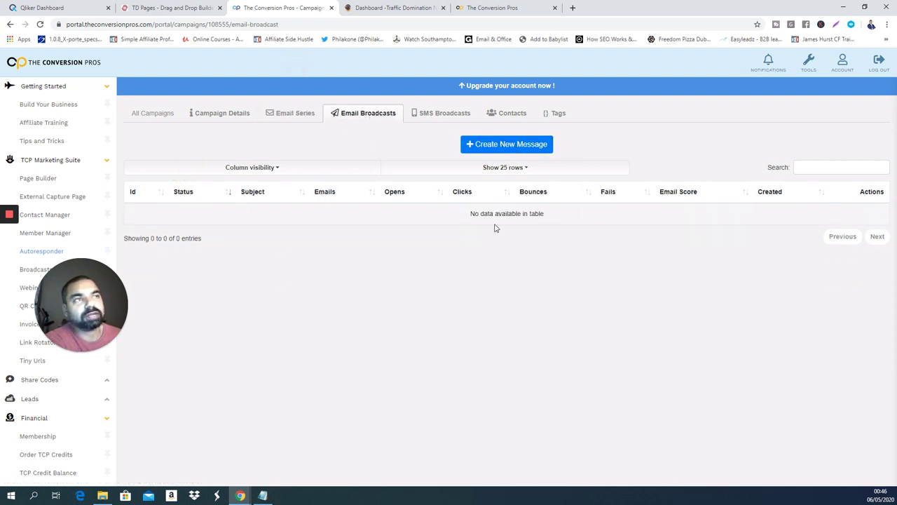
Set the campaign status to Active, save it, and go to the pages list
click(228, 114)
click(302, 229)
click(223, 236)
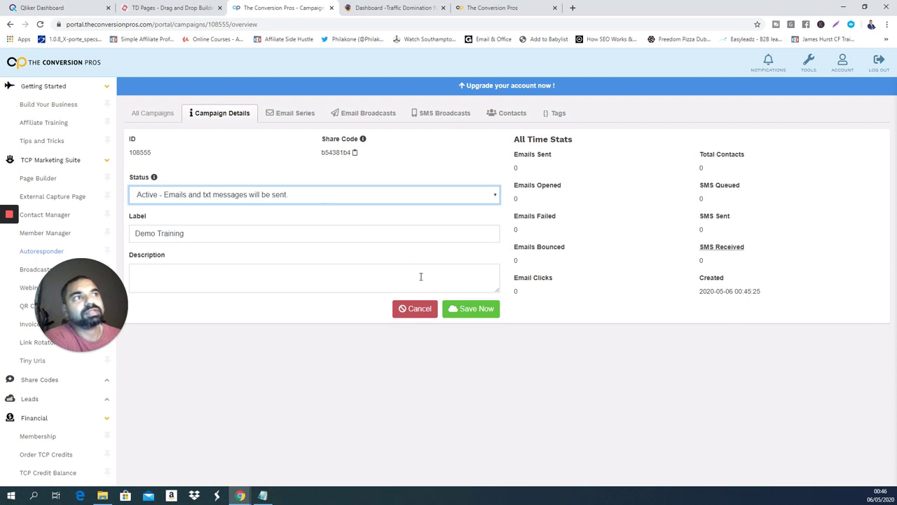
click(468, 309)
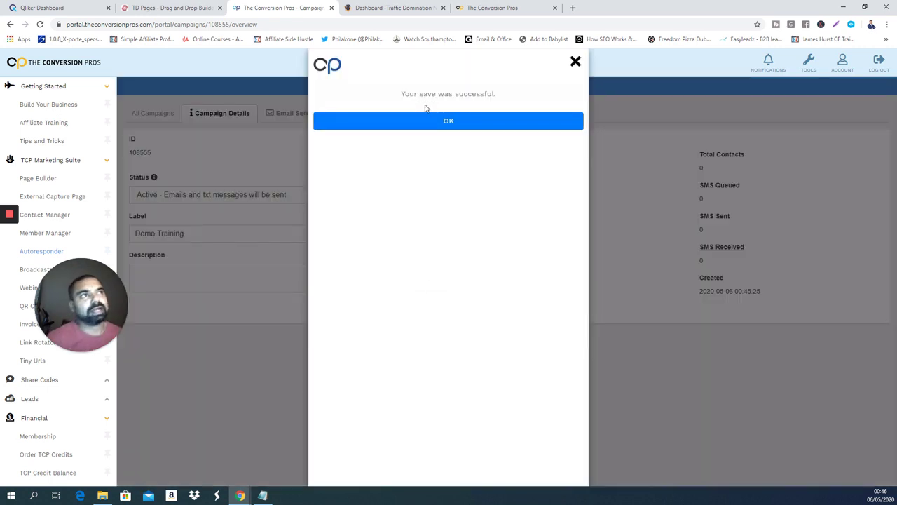
click(426, 122)
click(35, 252)
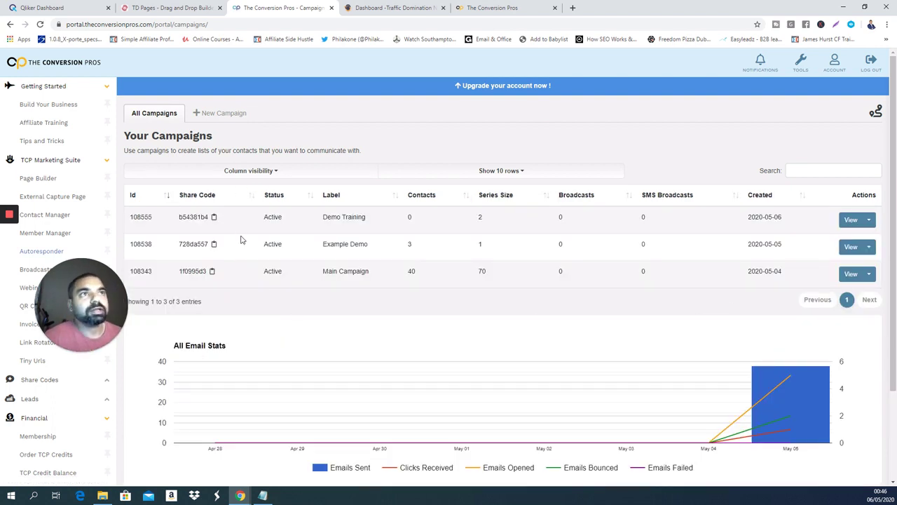
click(39, 179)
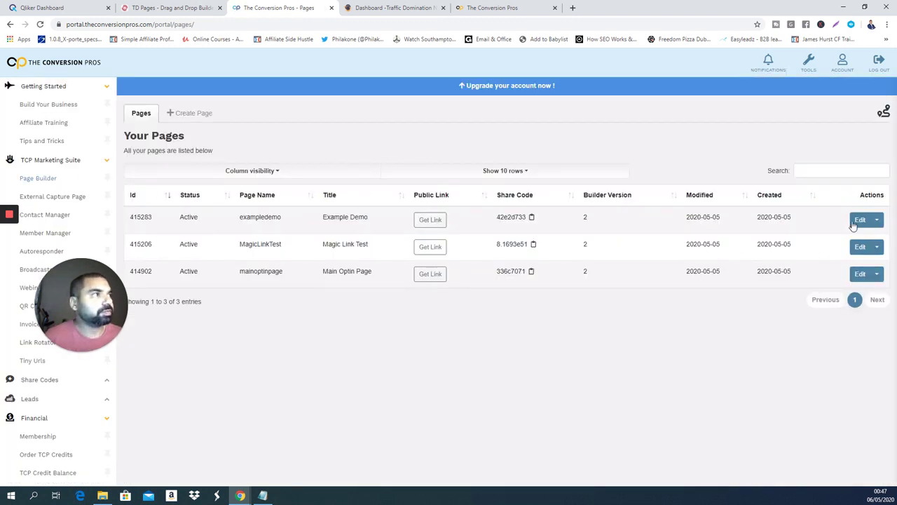
Create a capture page from a template, titled 'Demo Training' with page name 'Demotraining'
click(194, 113)
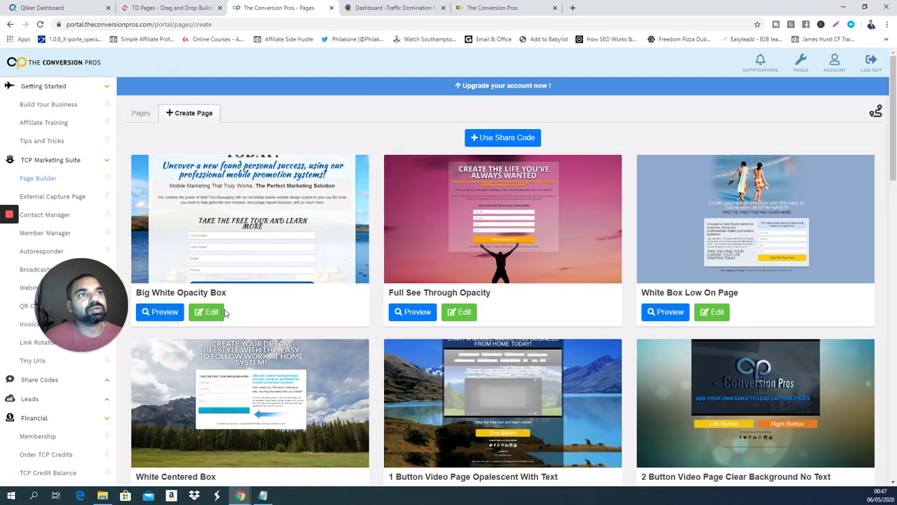
click(215, 312)
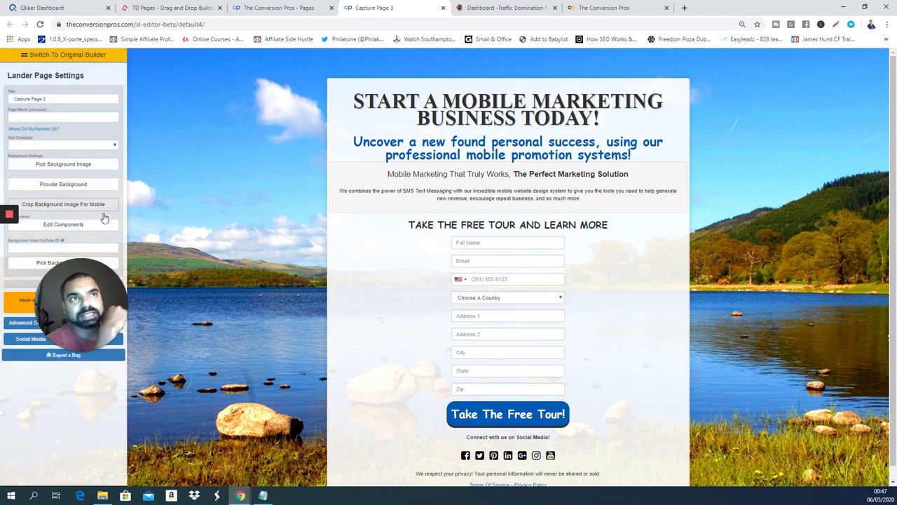
drag(79, 274, 198, 275)
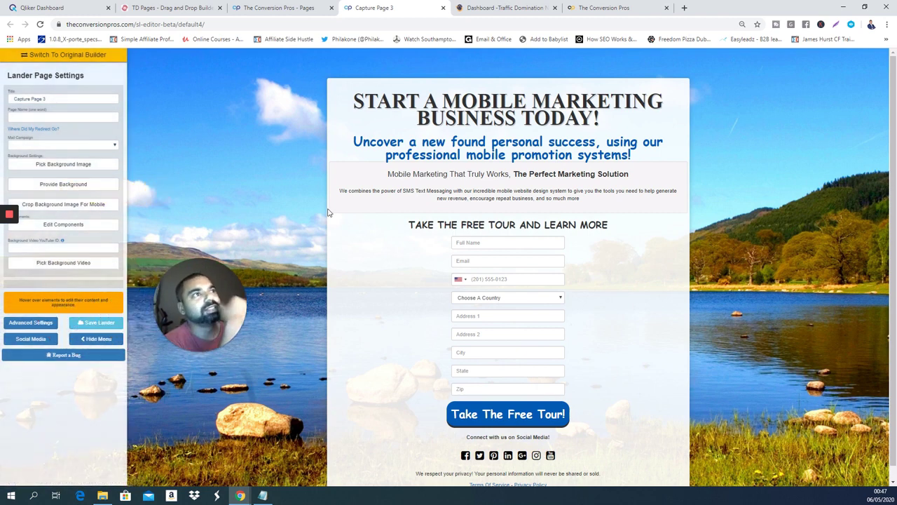
drag(46, 99, 6, 98)
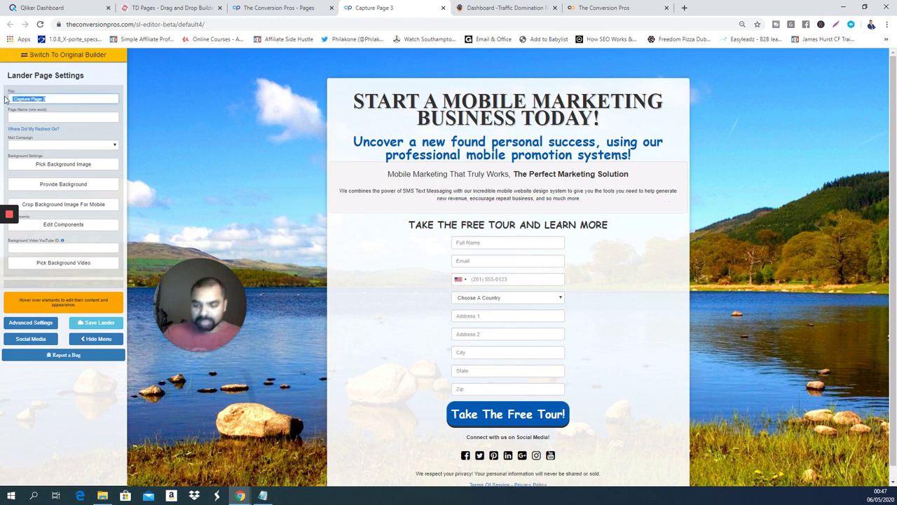
text(CDemo Training)
click(47, 118)
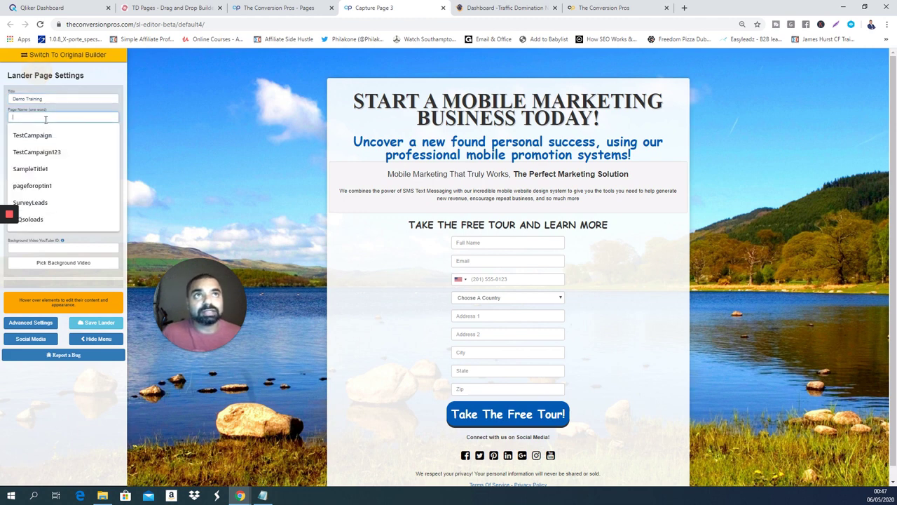
text(Demo)
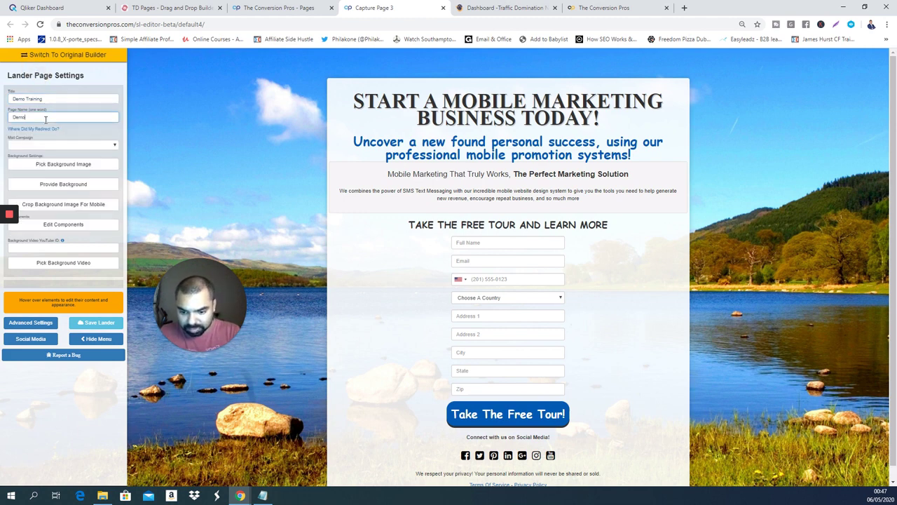
text(training)
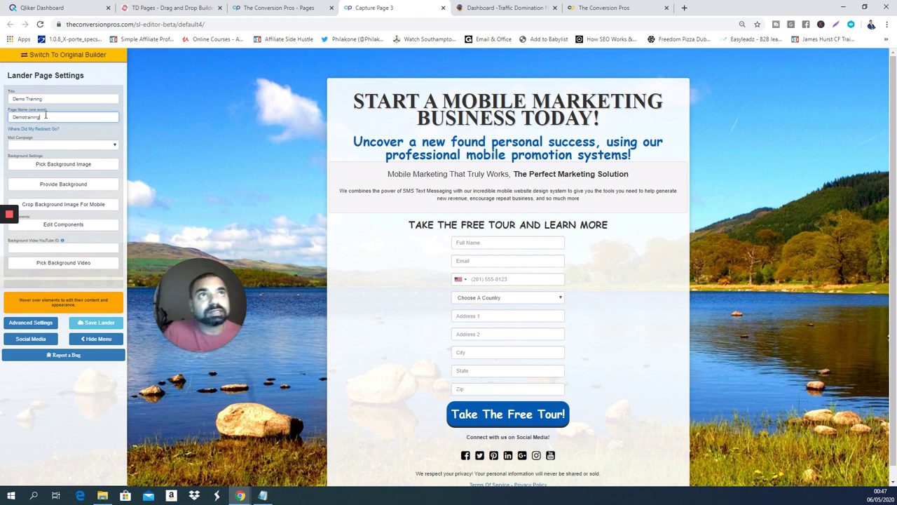
Link the page to the Demo Training mail campaign, save it, and open the form's content settings
click(73, 144)
click(63, 171)
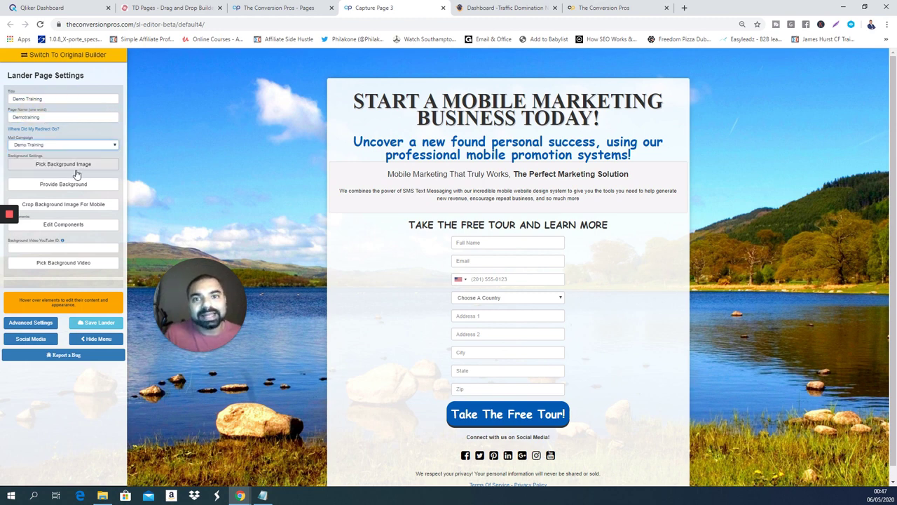
click(96, 322)
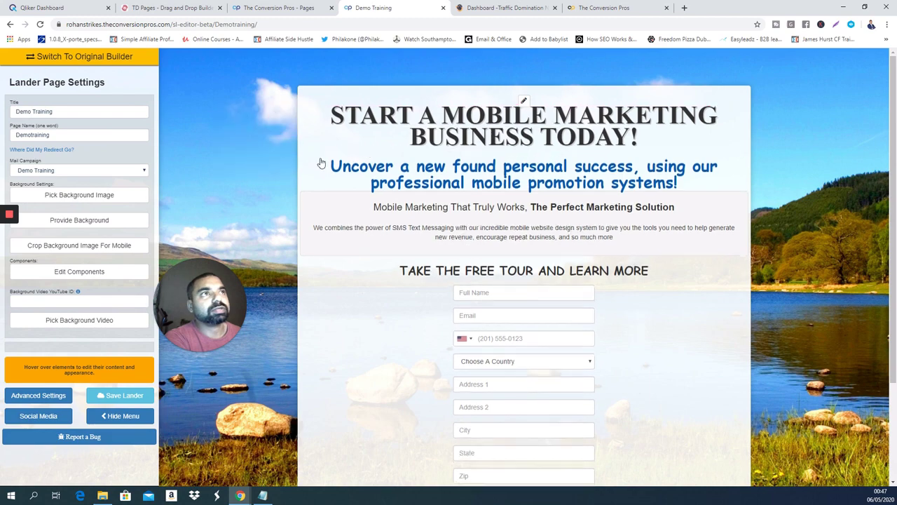
mouse_move(507, 315)
click(379, 320)
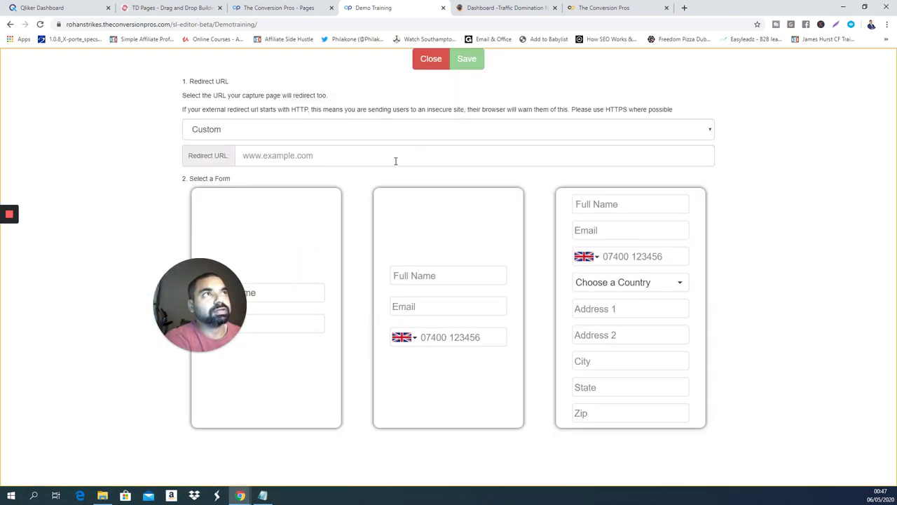
drag(175, 192, 98, 192)
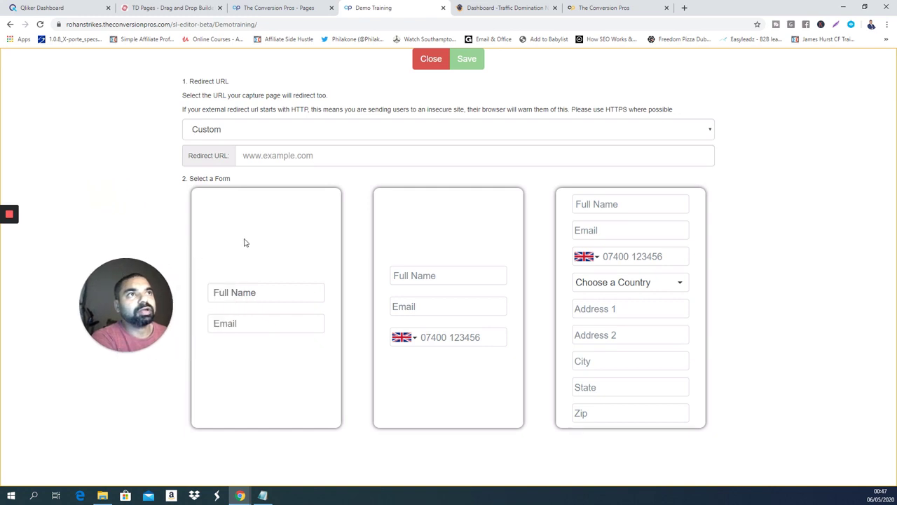
In Traffic Domination Network, open The Super Funnel Hero offer (#66) from the offers list
click(504, 7)
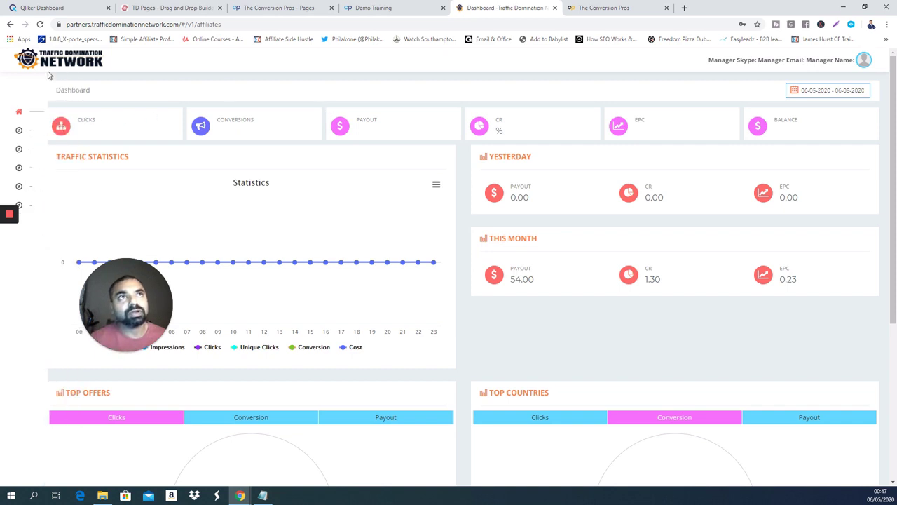
mouse_move(19, 148)
click(38, 133)
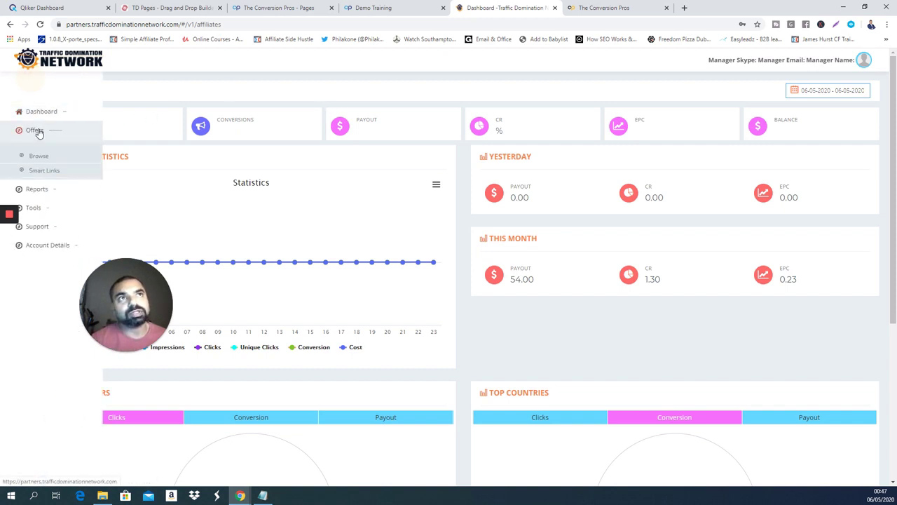
click(38, 160)
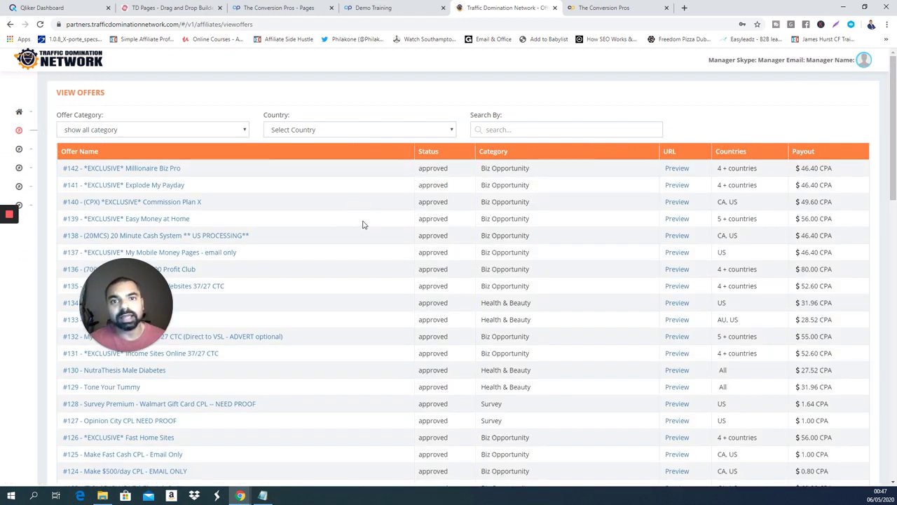
scroll(359, 225, down, 3)
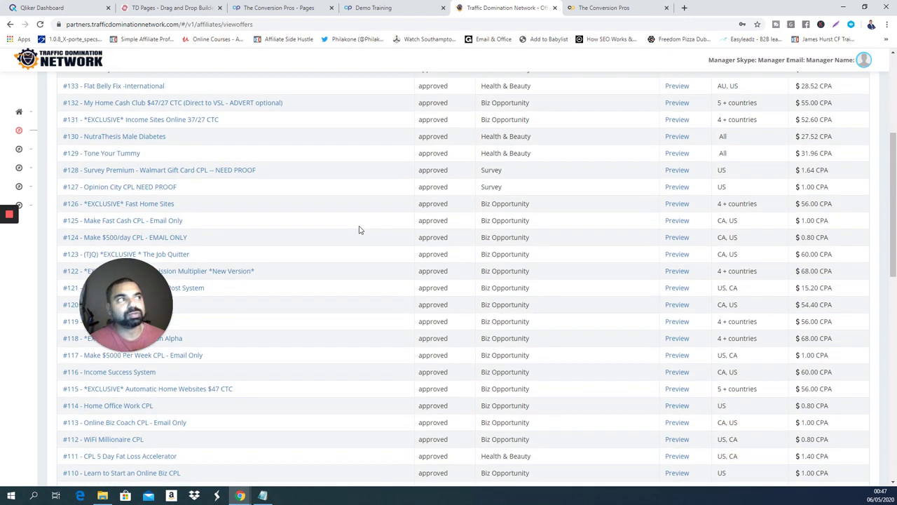
scroll(360, 230, down, 2)
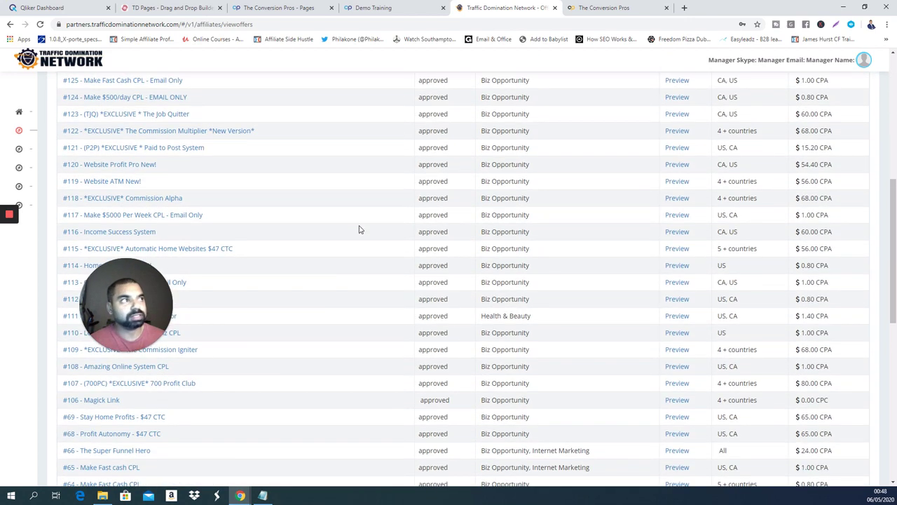
scroll(359, 229, down, 1)
scroll(359, 229, down, 2)
scroll(359, 229, down, 1)
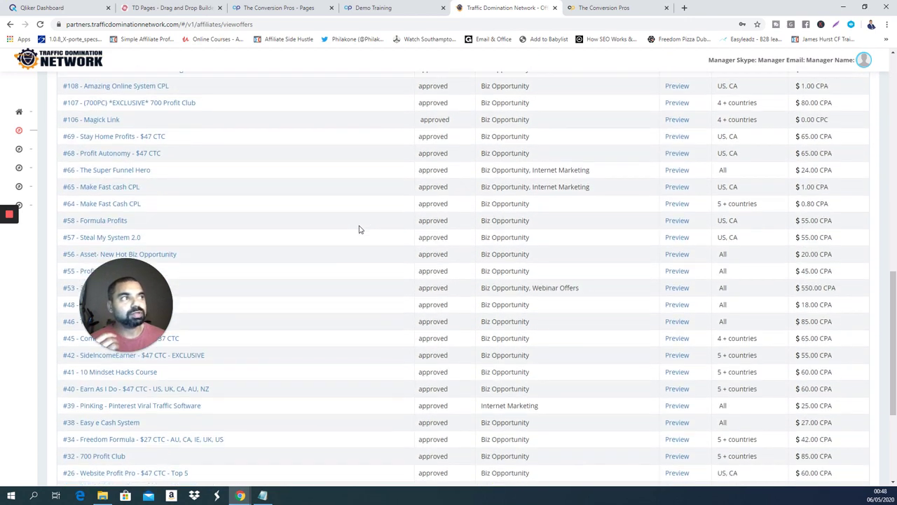
click(133, 172)
Select and copy the offer's full tracking link
scroll(245, 193, up, 3)
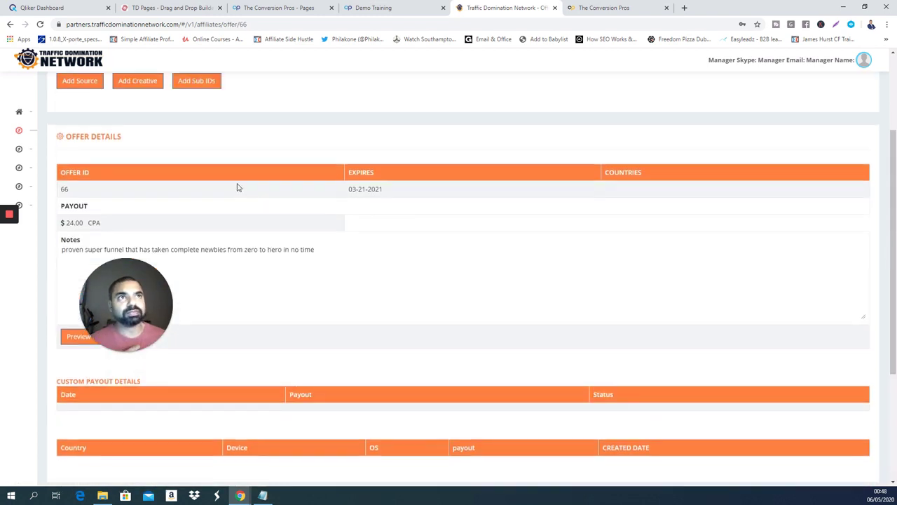
scroll(238, 190, up, 2)
drag(339, 142, 57, 101)
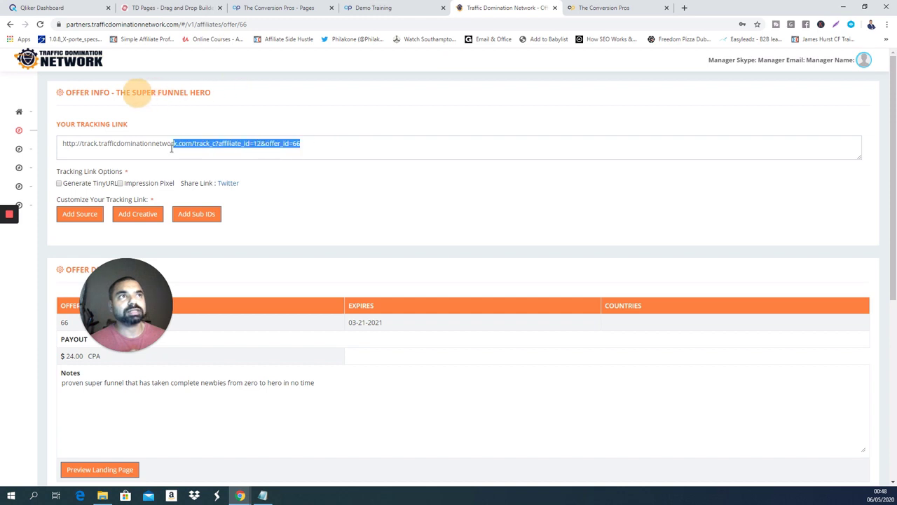
right_click(133, 141)
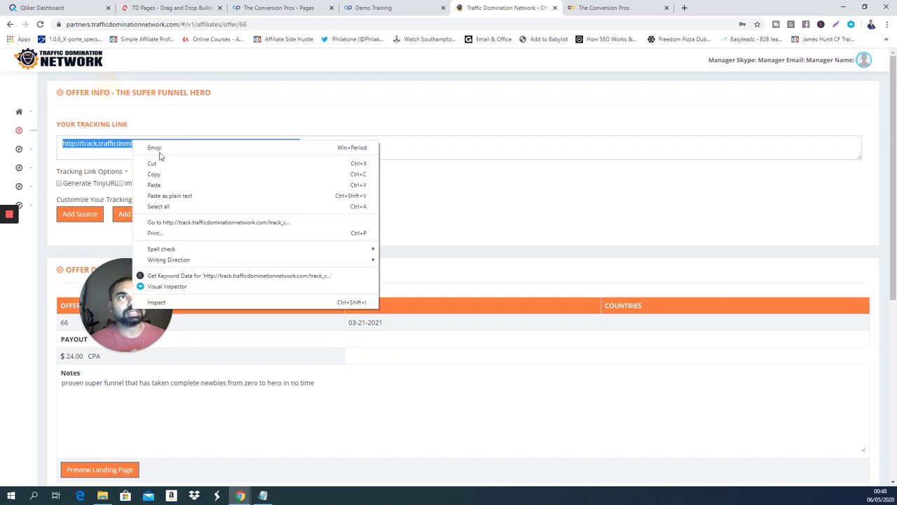
click(213, 174)
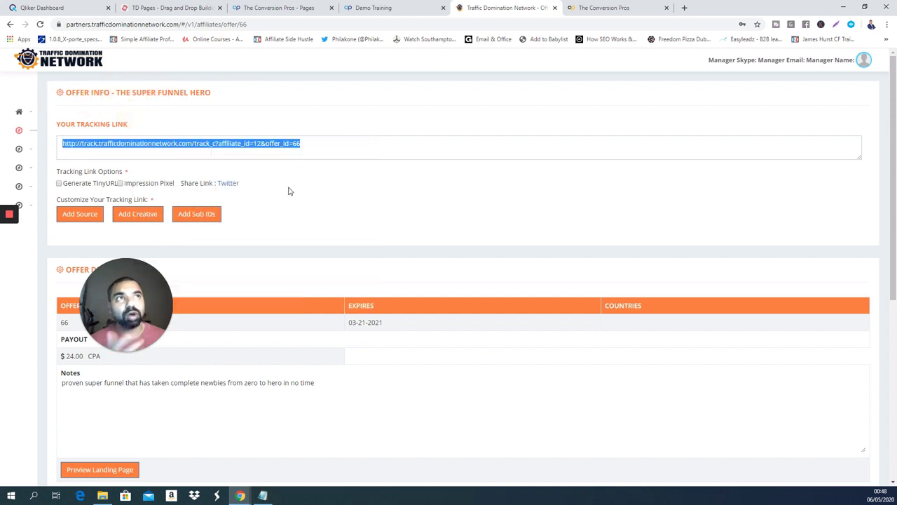
Set Demo Training's redirect URL to the pasted offer tracking link and choose the name-and-email form
click(278, 8)
click(373, 8)
click(345, 151)
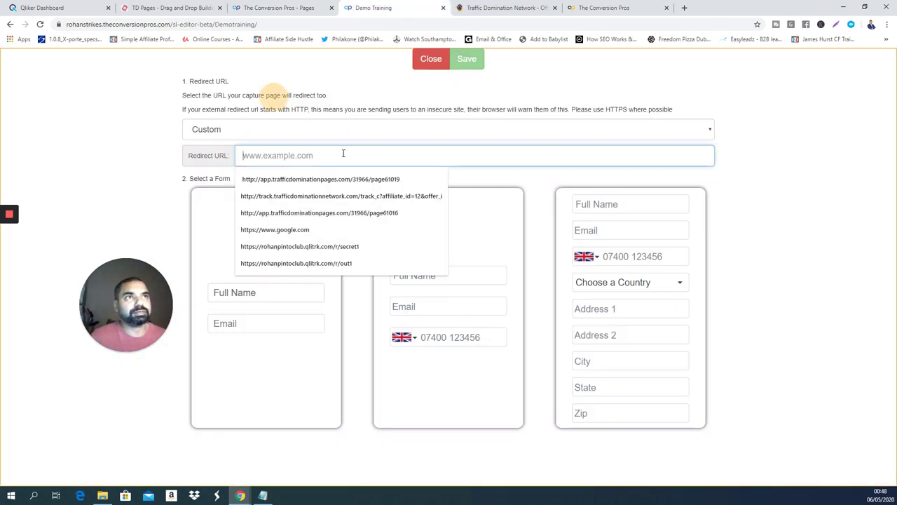
key(ctrl+v)
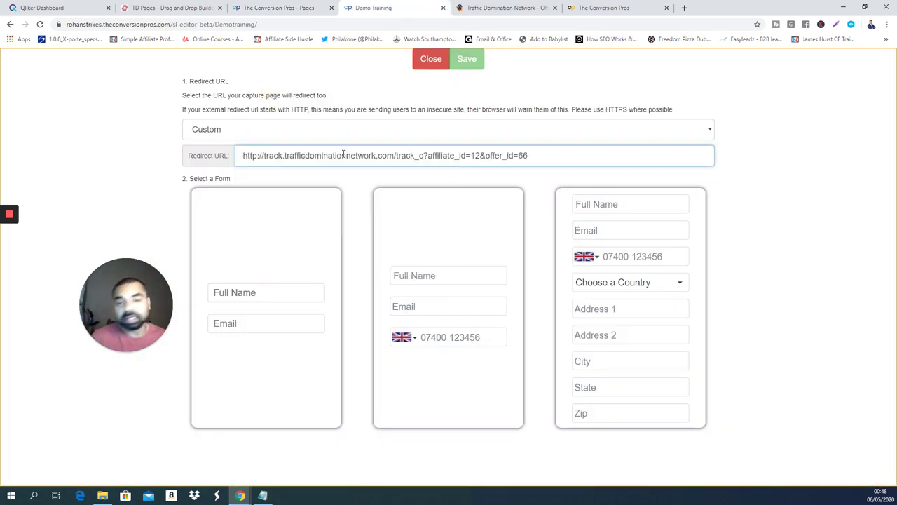
click(218, 243)
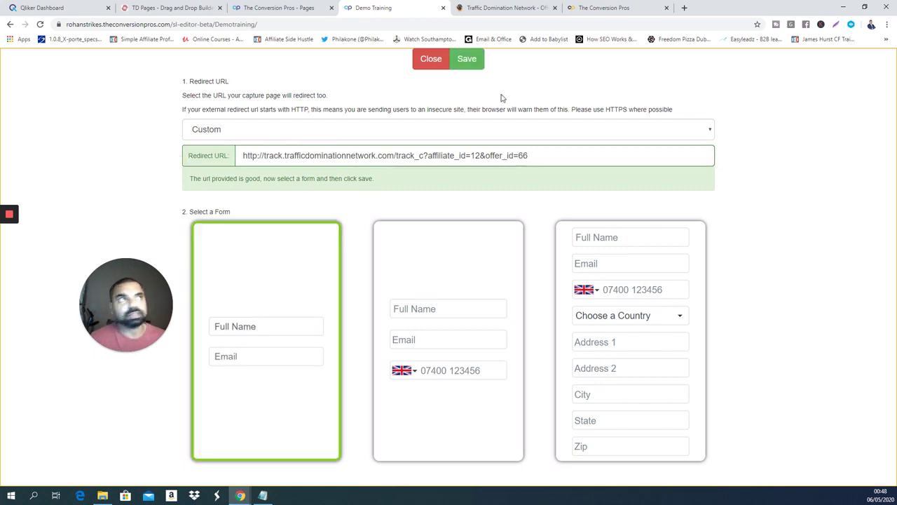
click(476, 62)
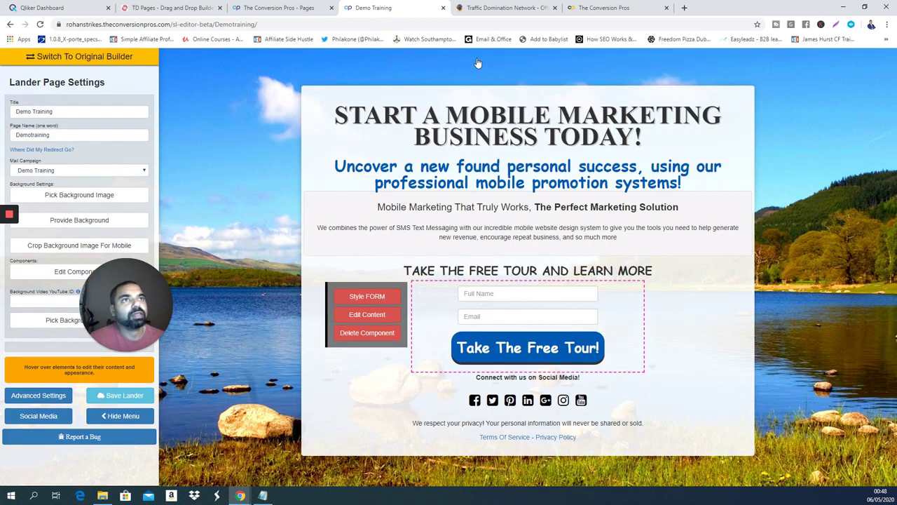
Save the Demo Training lander and close its editor tab
click(126, 397)
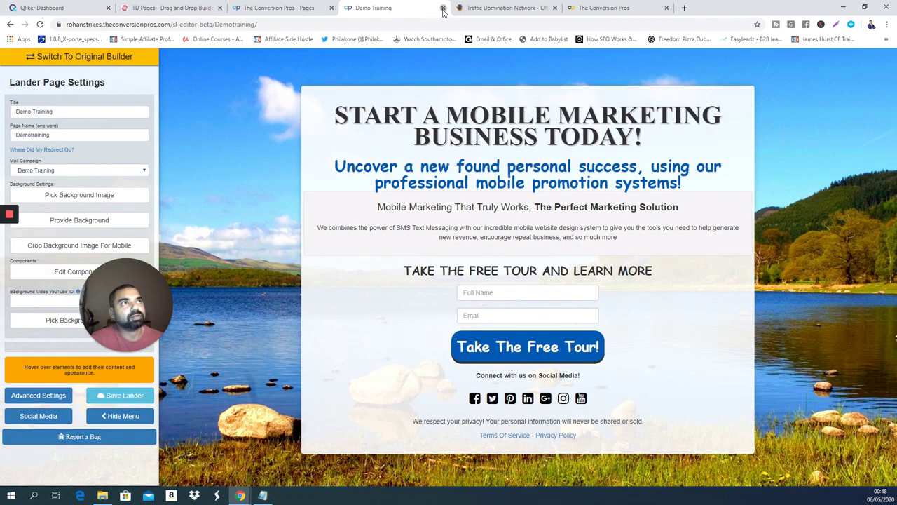
click(443, 8)
click(281, 7)
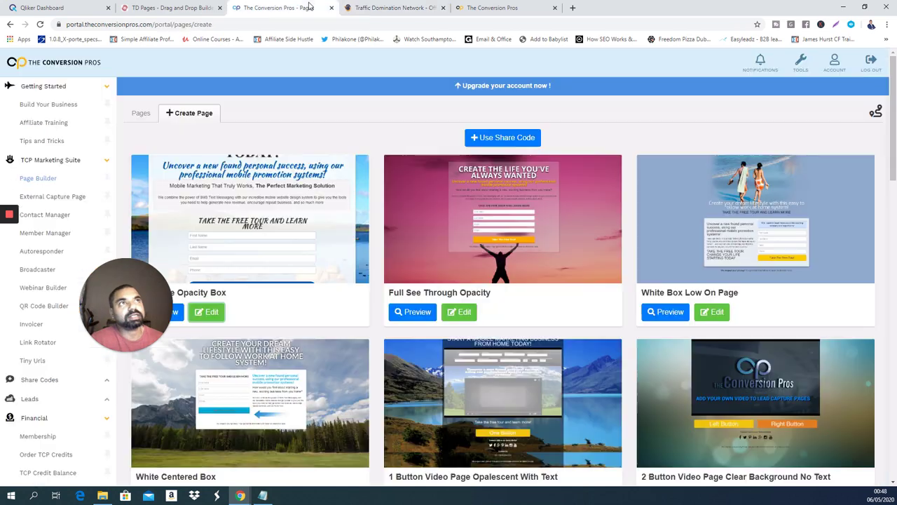
View the live Demo Training lander's page source and scroll to its signup form
click(39, 180)
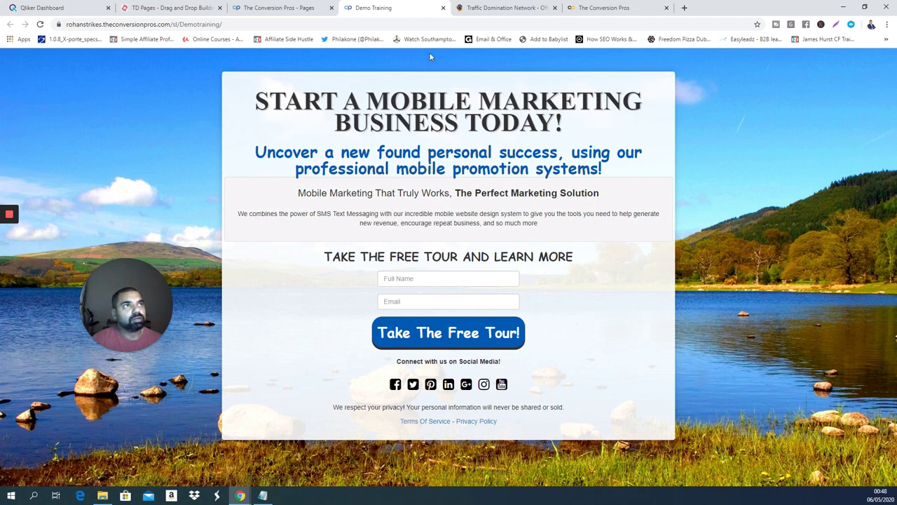
right_click(706, 246)
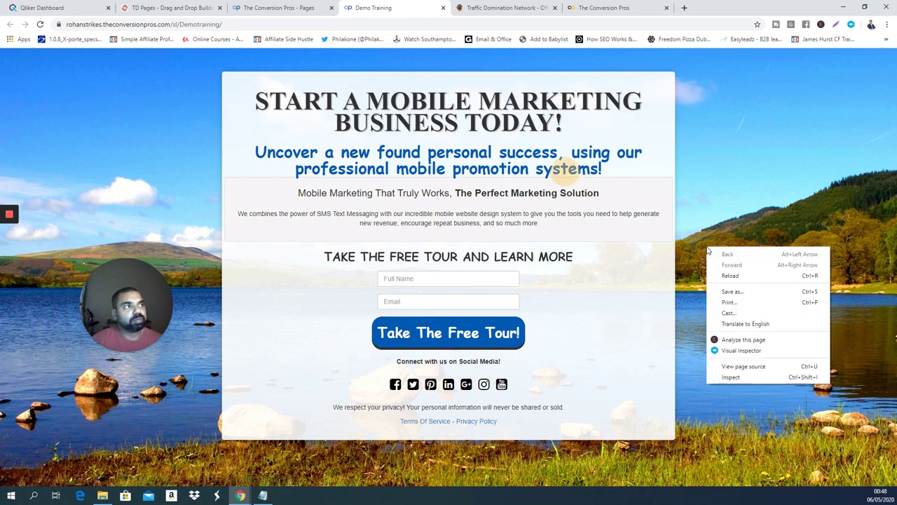
click(728, 368)
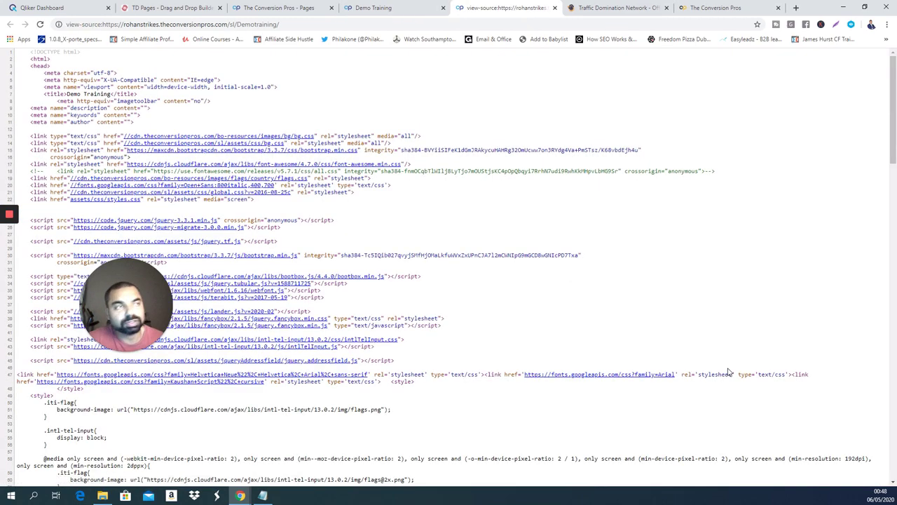
scroll(323, 199, down, 3)
scroll(323, 200, down, 3)
scroll(323, 200, down, 3)
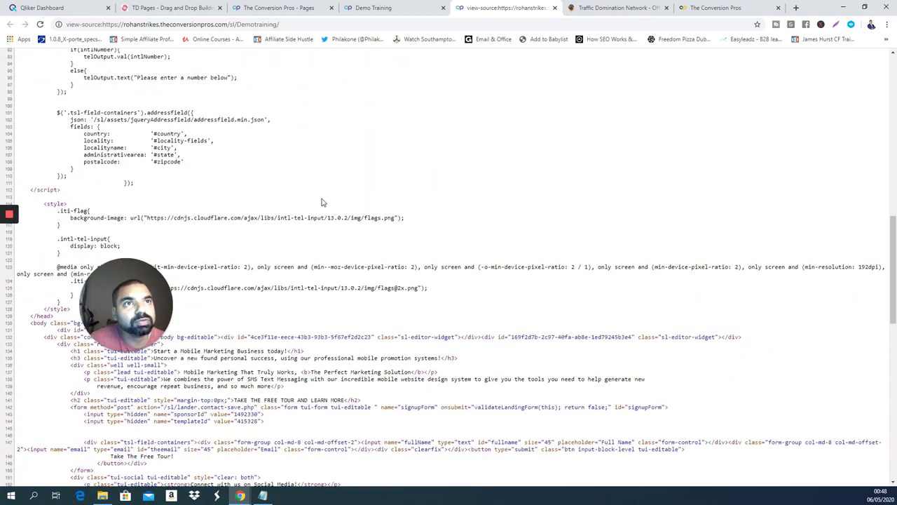
scroll(324, 200, down, 3)
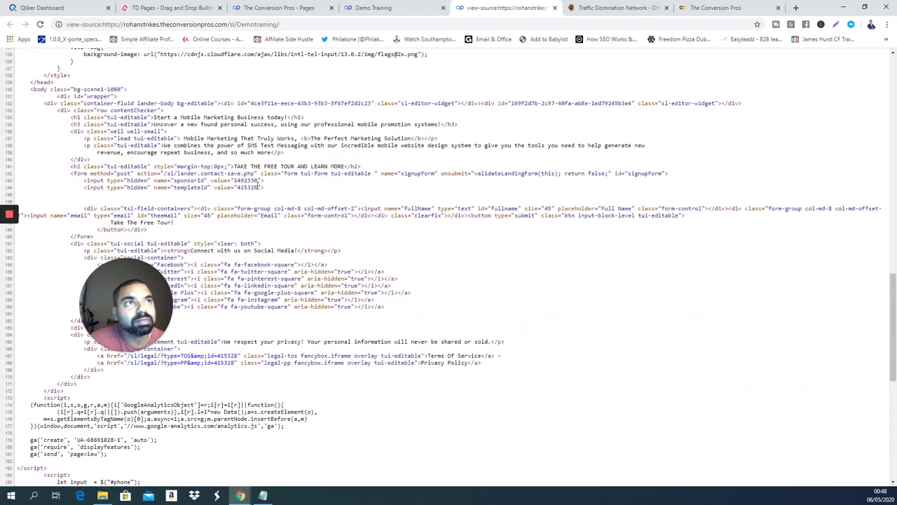
Copy the hidden sponsorId and templateId input lines from the source
drag(266, 187, 236, 181)
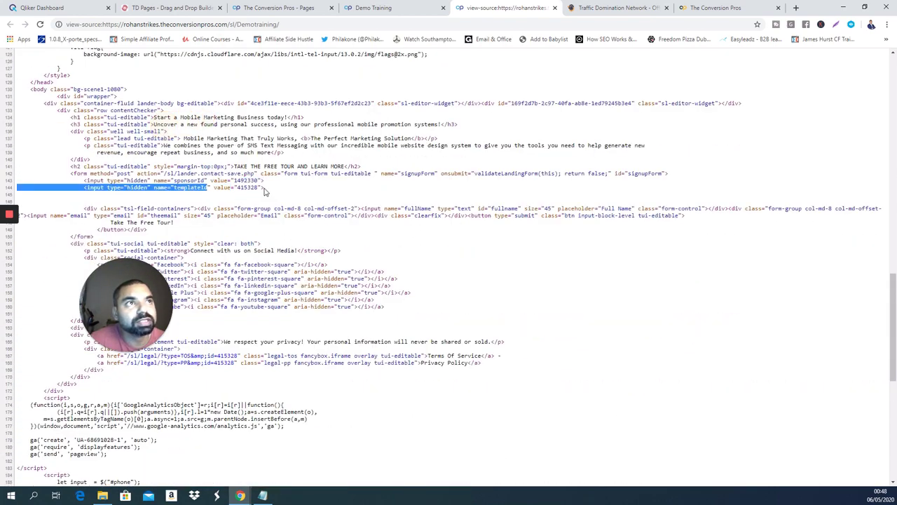
drag(235, 181, 86, 180)
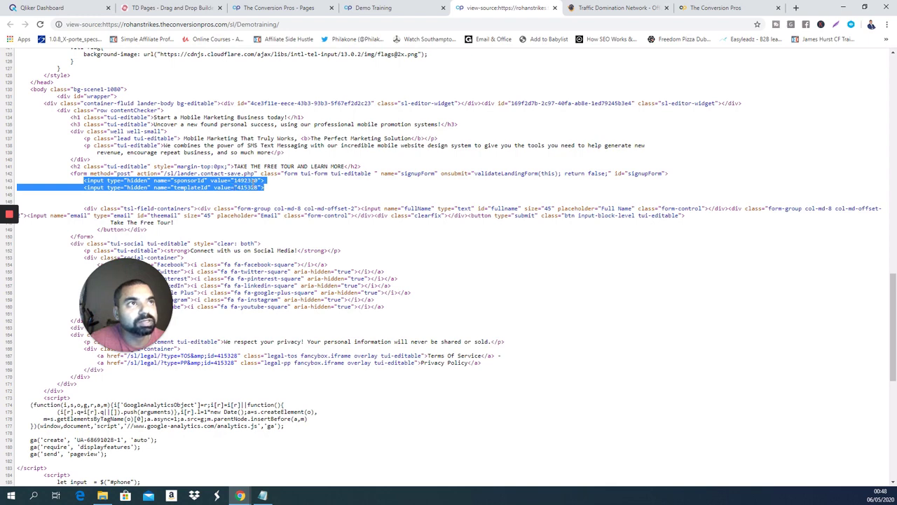
right_click(258, 180)
click(274, 190)
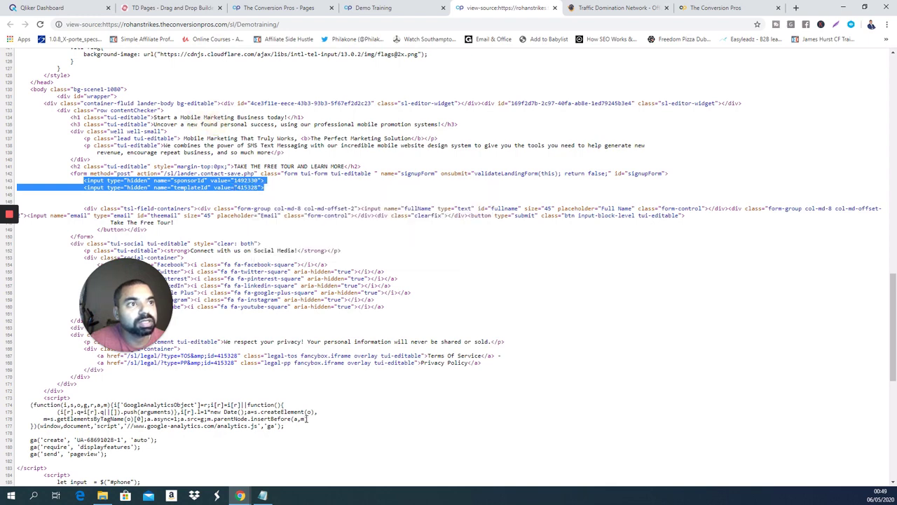
In the Notepad form HTML, delete the two leftover link lines and review the form code
click(263, 495)
drag(392, 223, 267, 203)
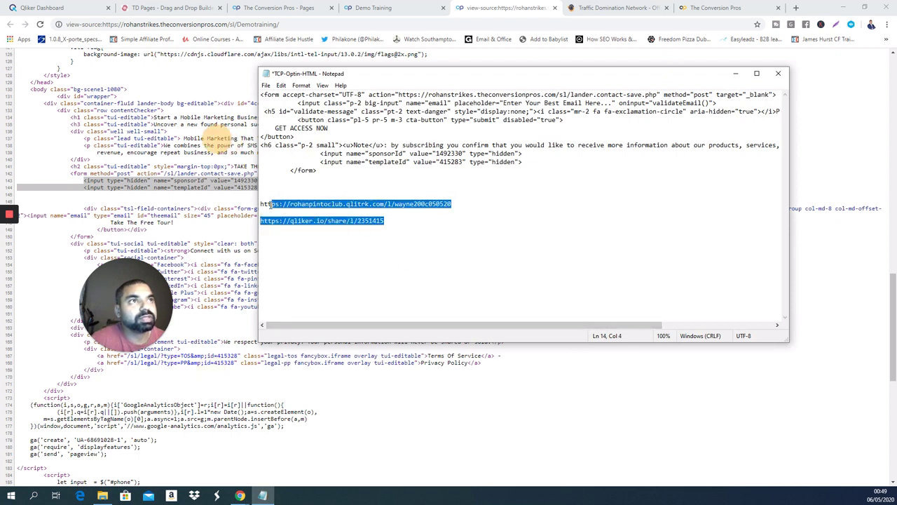
key(Delete)
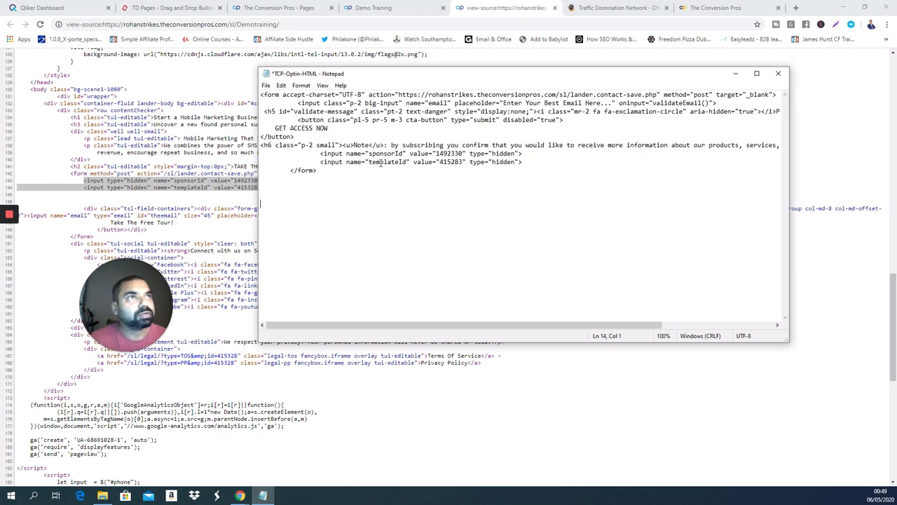
drag(321, 170, 214, 52)
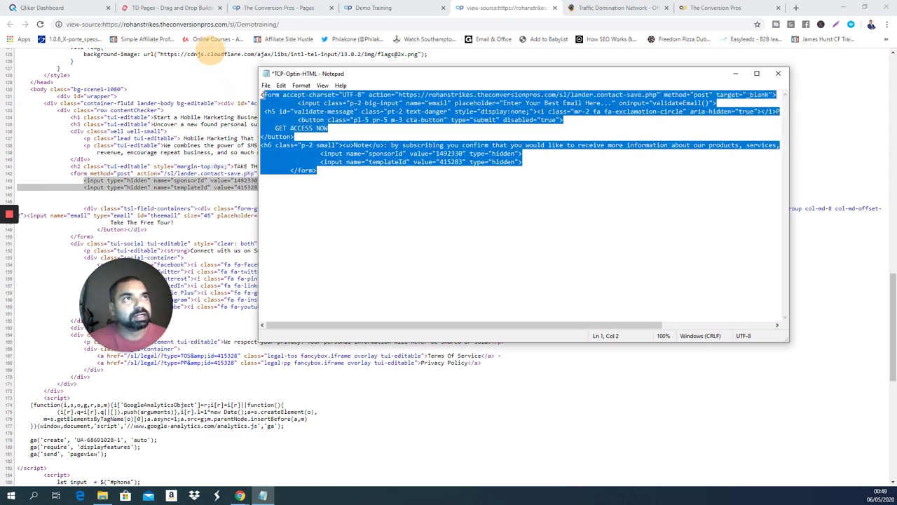
click(410, 204)
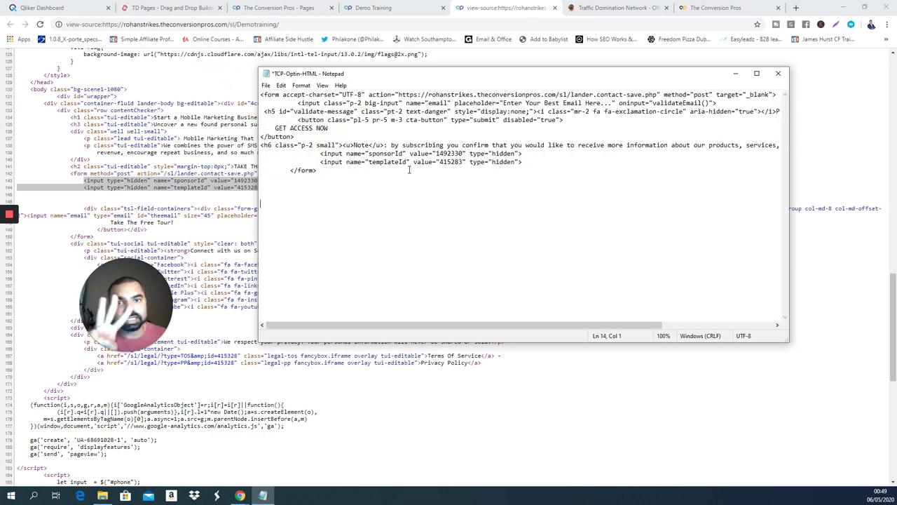
drag(474, 94, 440, 94)
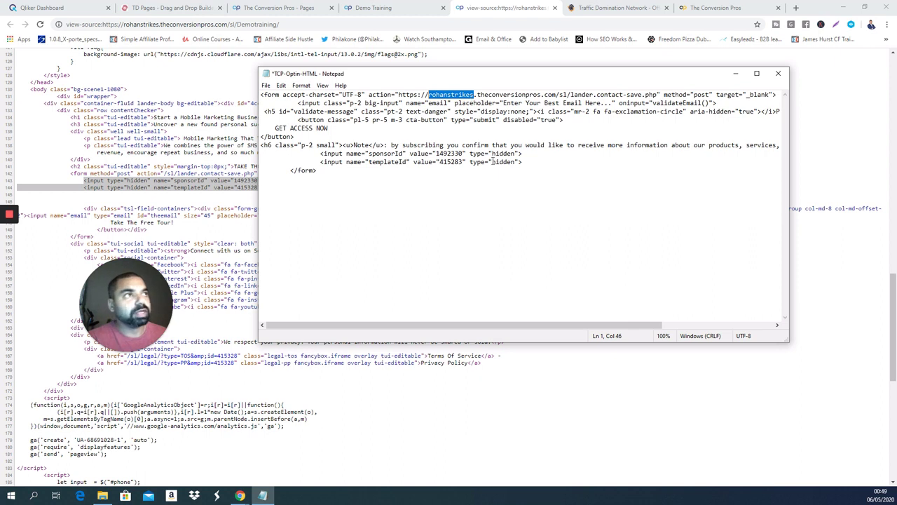
click(468, 179)
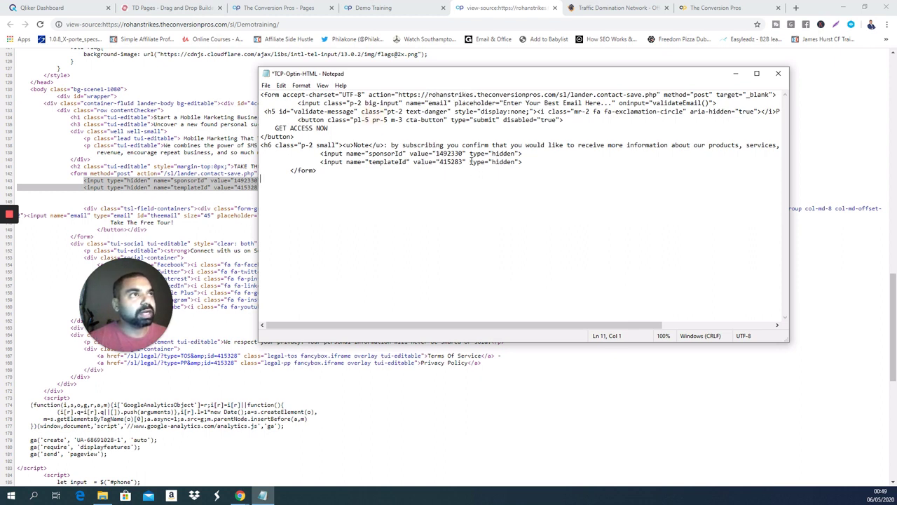
Paste the hidden inputs, compare sponsorId 1492330 and templateId 415328 with the form's, then remove them
click(396, 192)
key(ctrl+v)
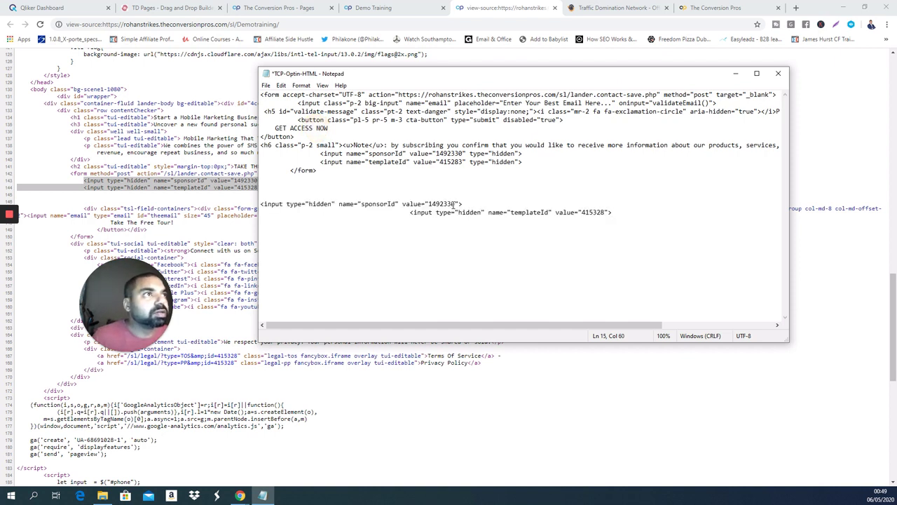
drag(455, 203, 428, 203)
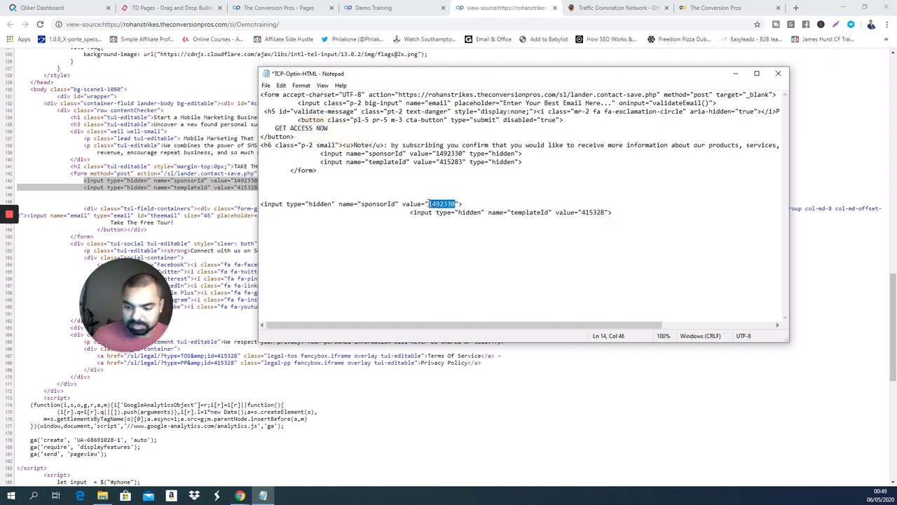
drag(463, 153, 443, 153)
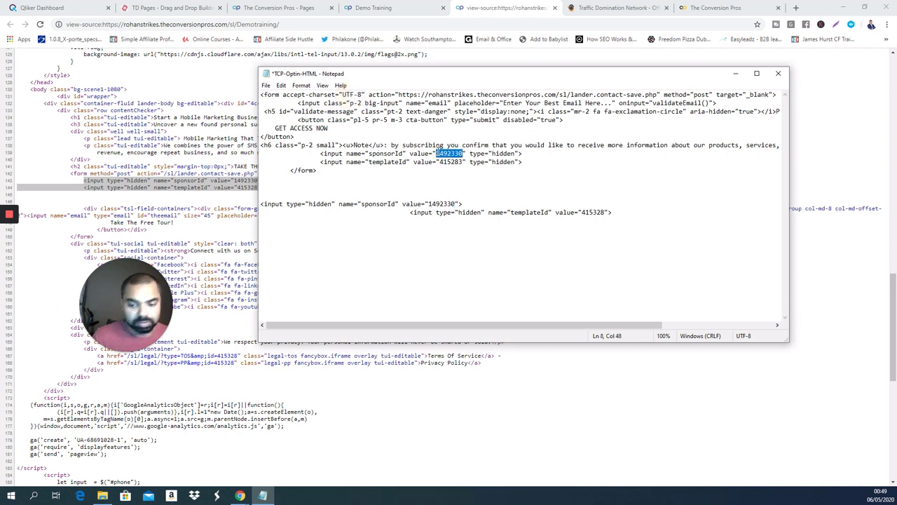
drag(604, 212, 589, 212)
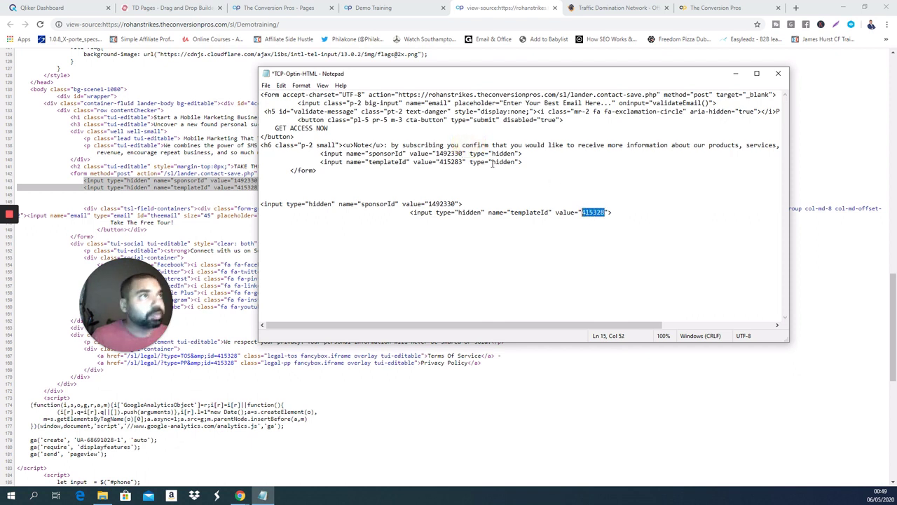
drag(464, 161, 448, 162)
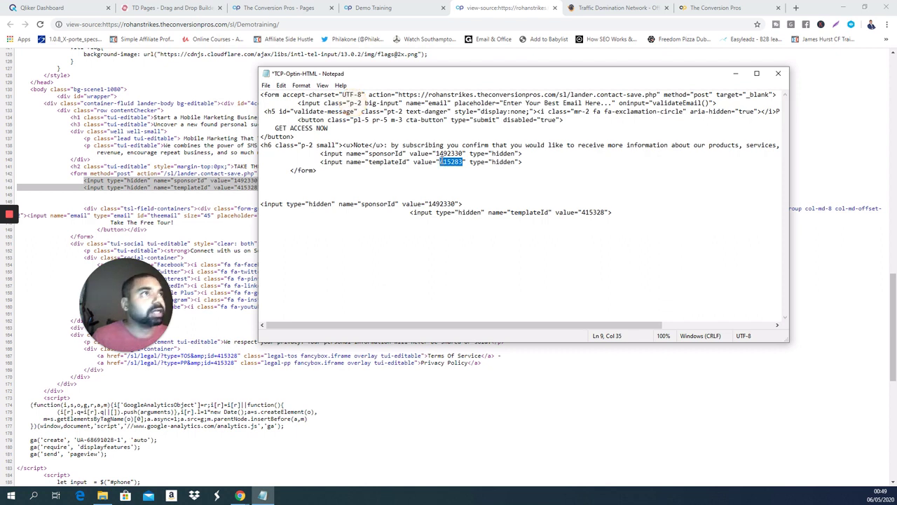
drag(629, 214, 264, 205)
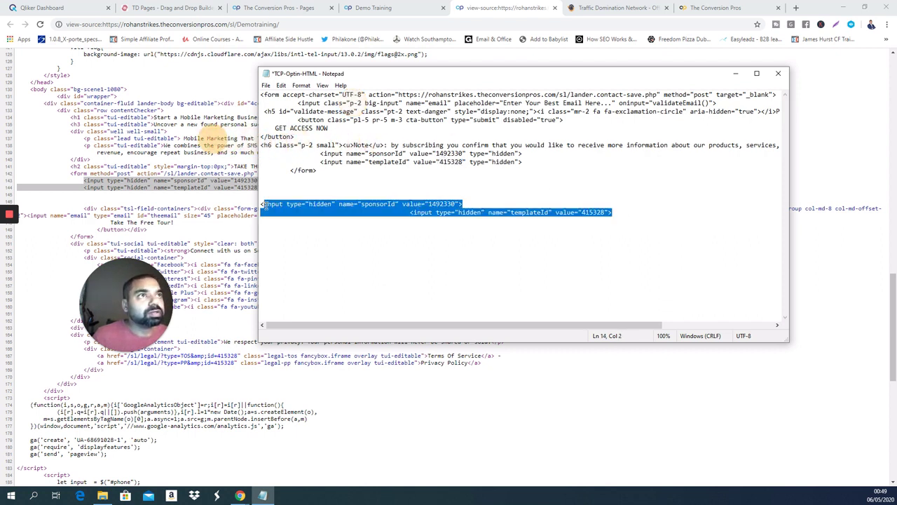
key(ctrl+x)
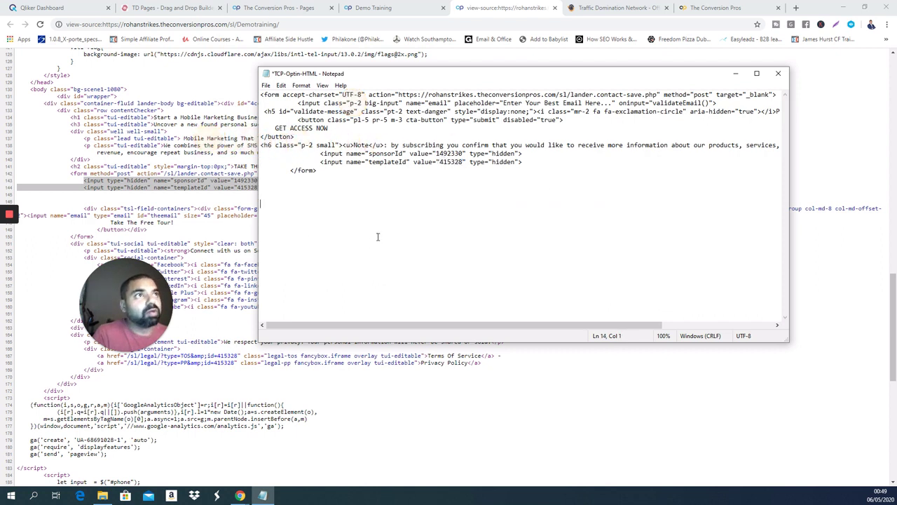
Copy the entire opt-in form HTML code
drag(317, 172, 207, 52)
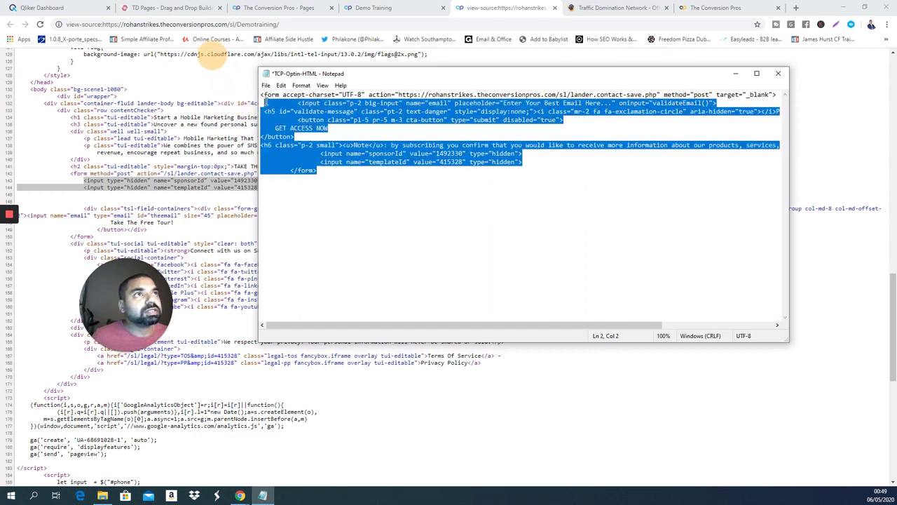
right_click(306, 114)
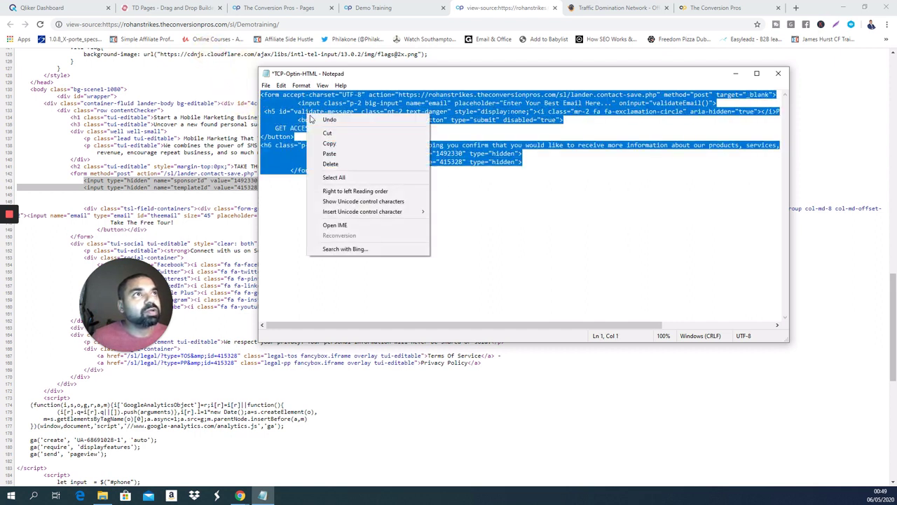
click(337, 145)
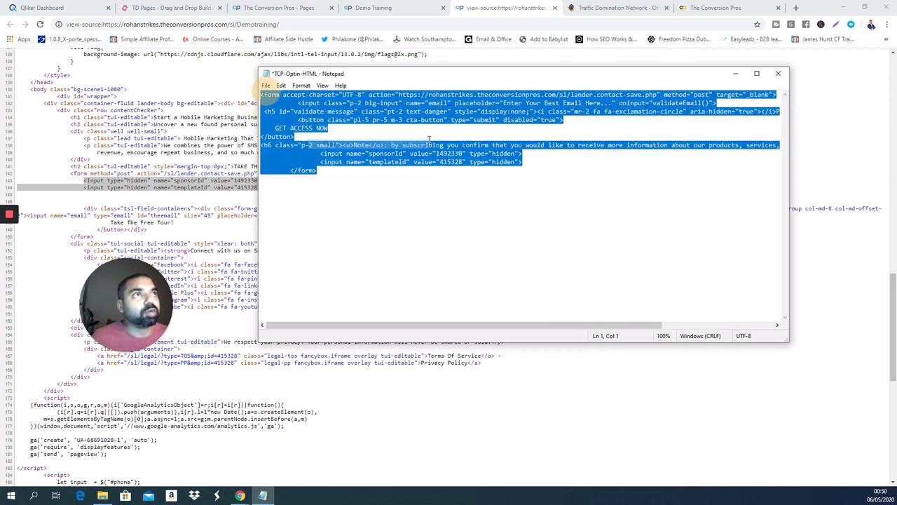
Save the Can You Start Today squeeze page and exit the builder
click(735, 72)
click(172, 7)
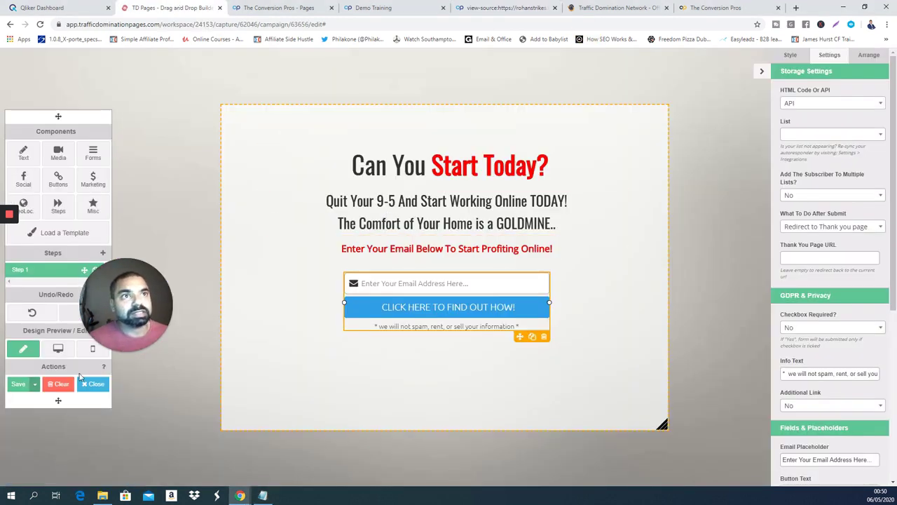
click(20, 384)
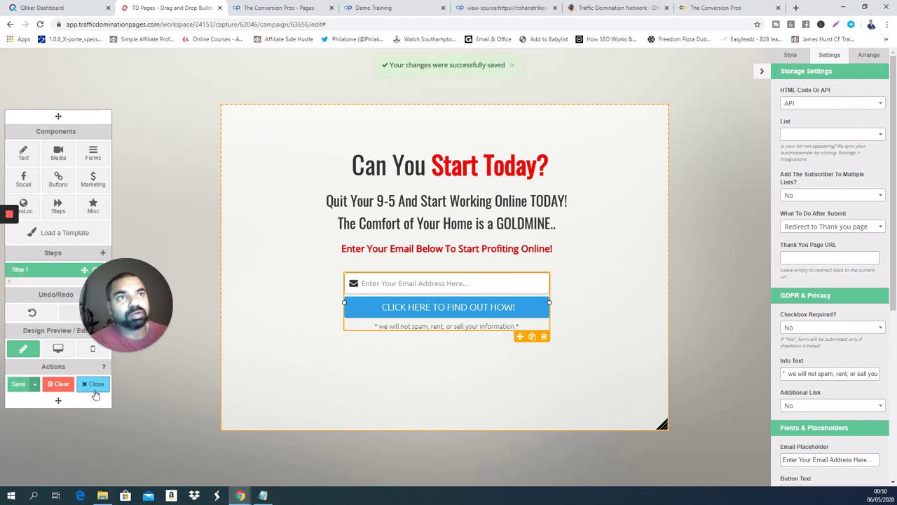
click(96, 387)
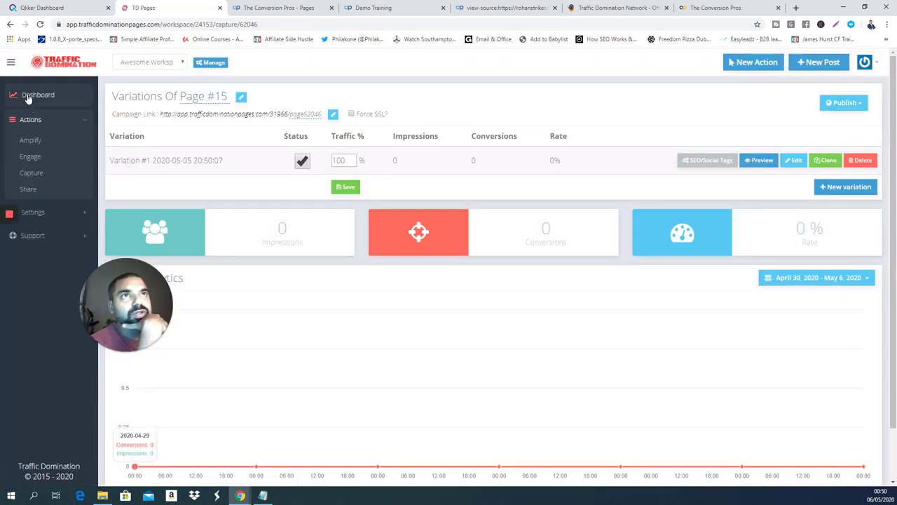
Start a new integration from Settings > Integrations and view the integration types
click(32, 212)
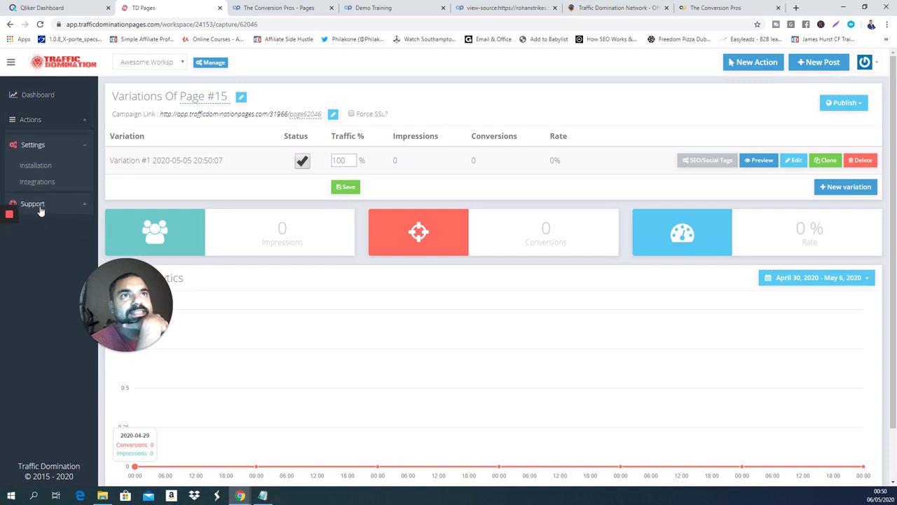
click(40, 181)
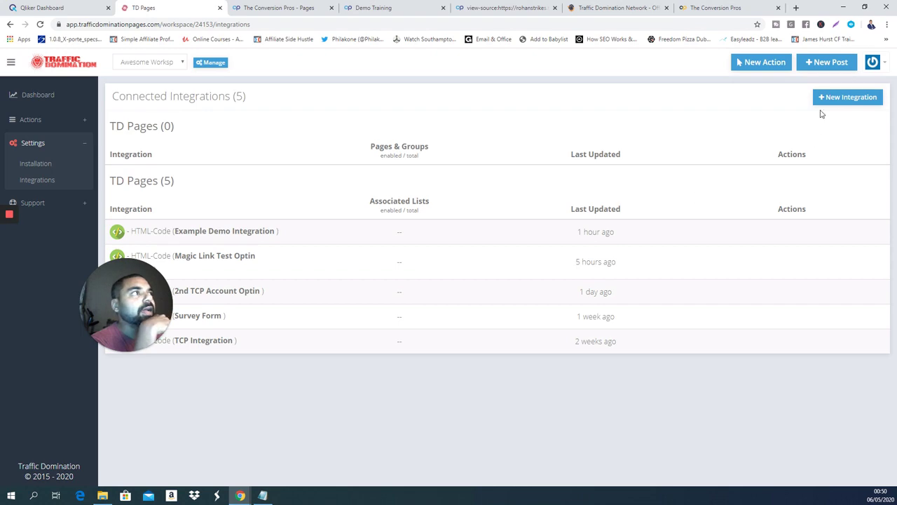
click(824, 104)
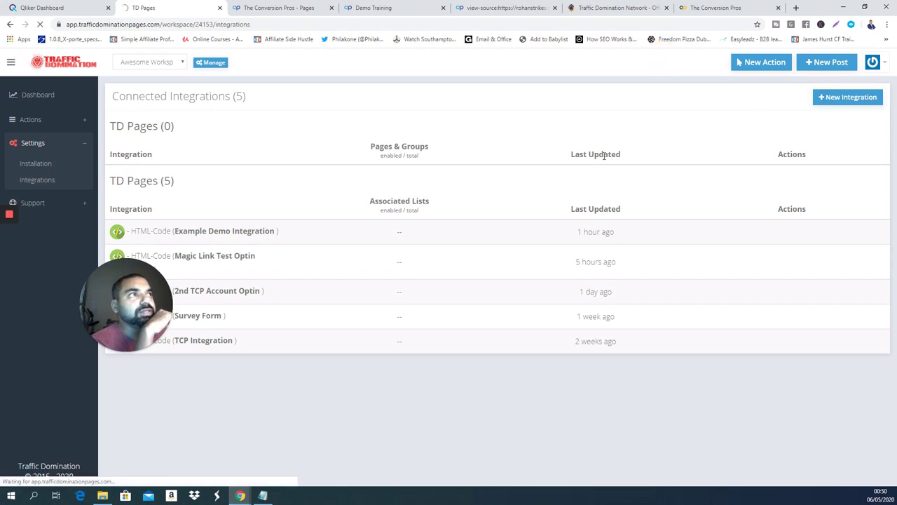
scroll(561, 210, down, 1)
Create an HTML-Code integration labelled 'Demo Training' with the pasted opt-in form code
scroll(589, 162, down, 3)
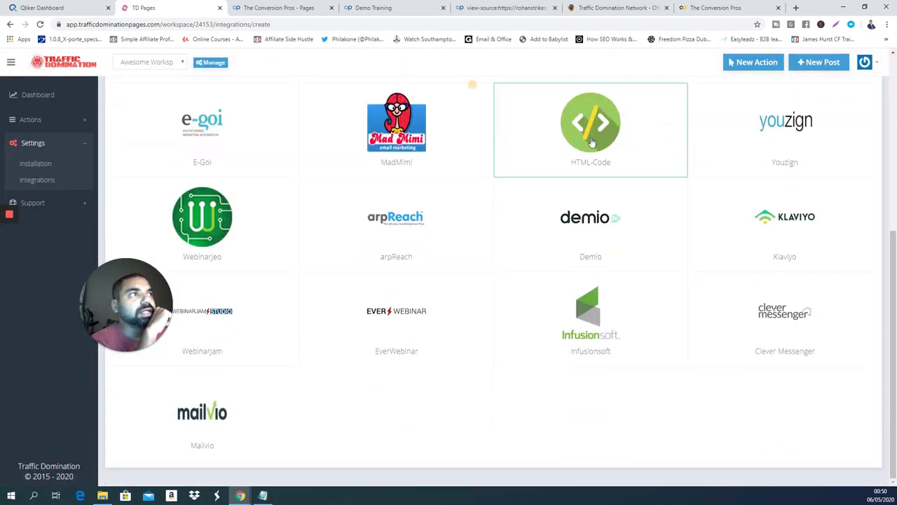
click(591, 142)
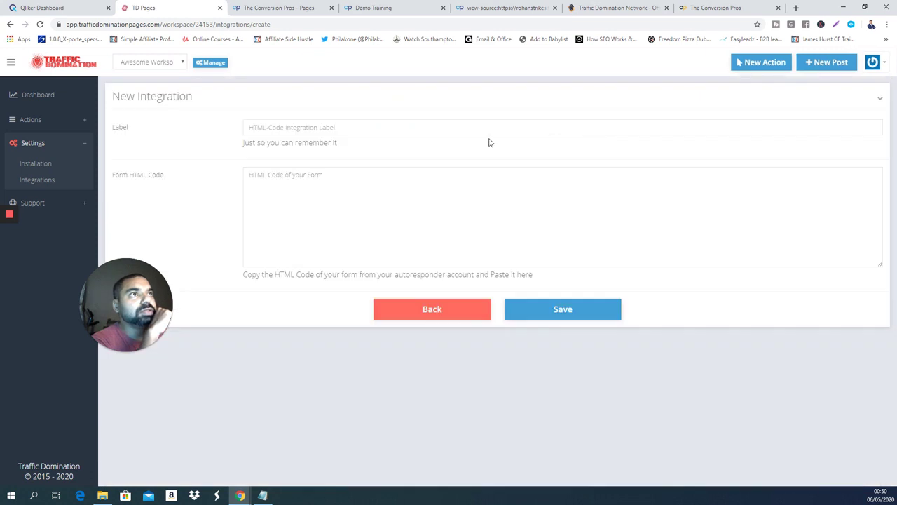
click(397, 130)
text(Demo Tr)
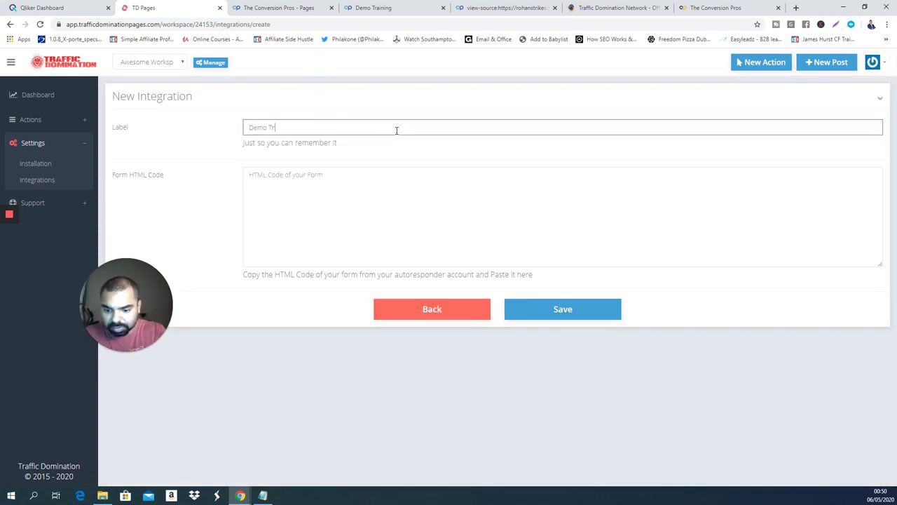
text(aining)
click(373, 188)
key(ctrl+v)
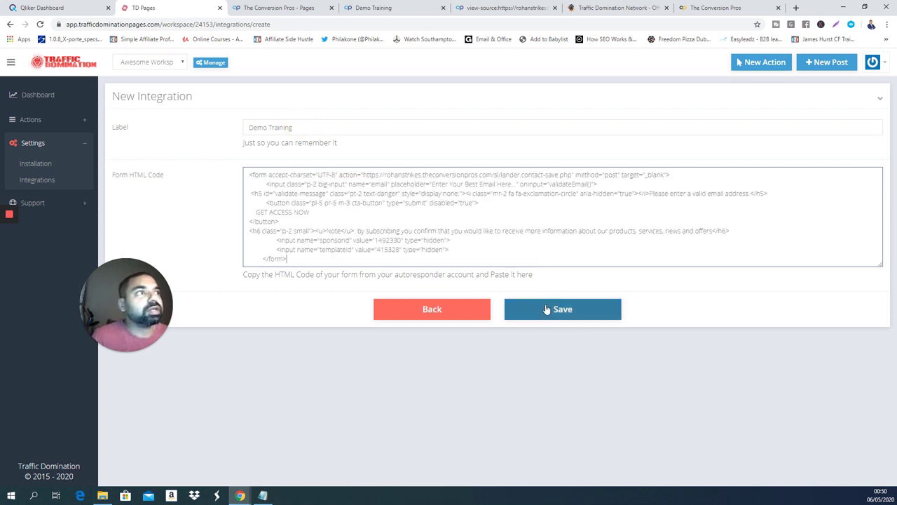
click(548, 309)
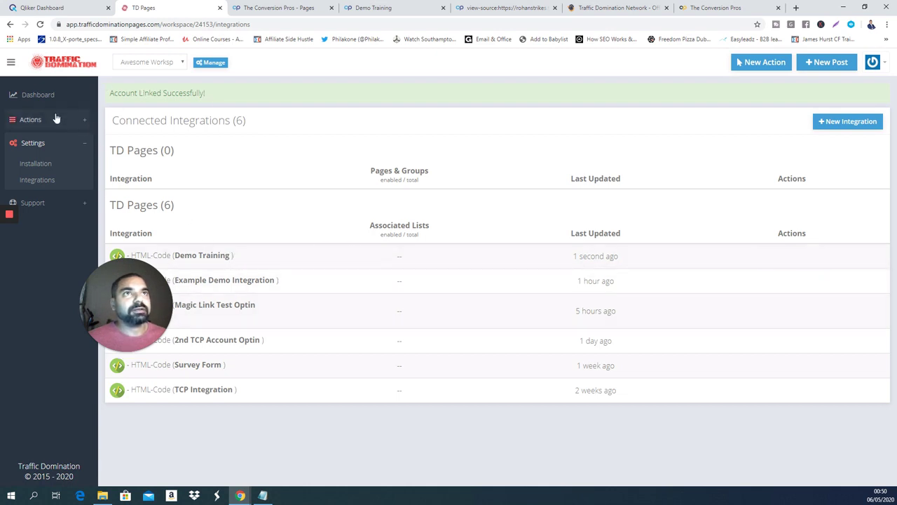
Open the Page #15 variations overview from the Capture pages list
click(37, 97)
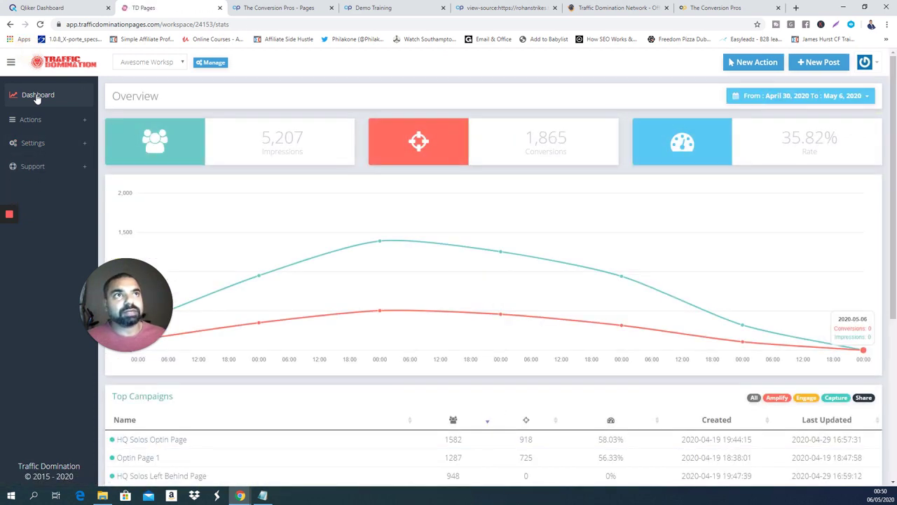
scroll(248, 350, down, 3)
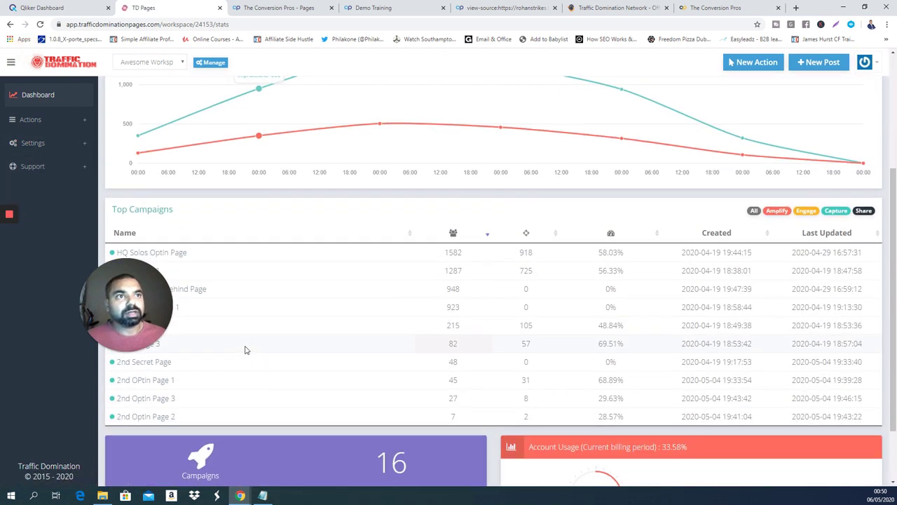
click(36, 124)
click(32, 172)
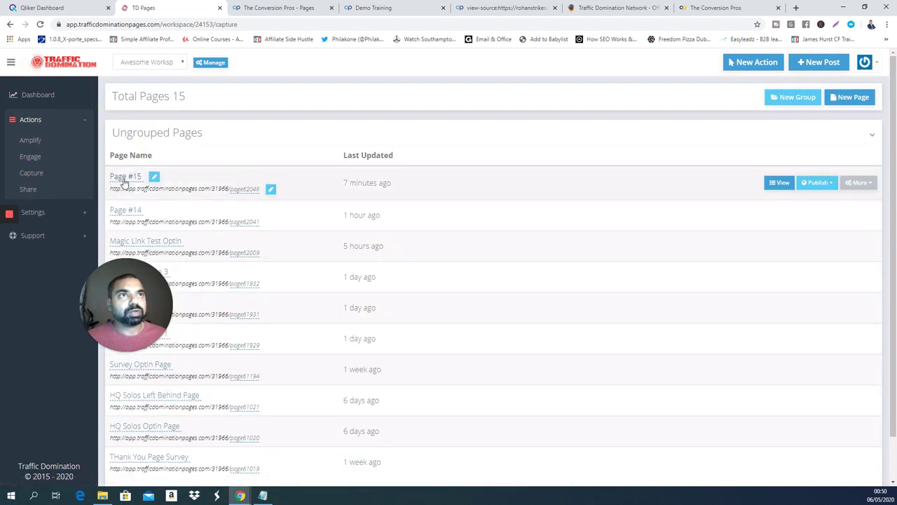
click(768, 184)
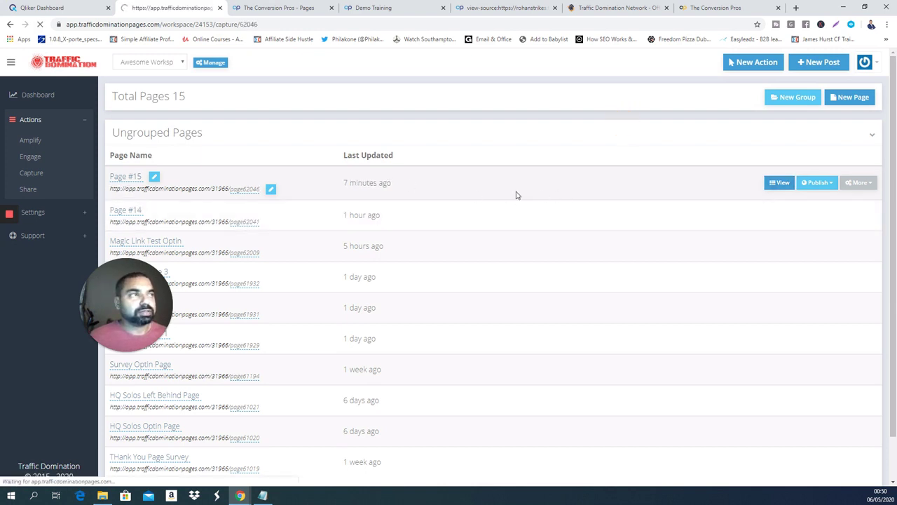
Retitle Page #15 to 'Demo Training' and open it in the builder
click(239, 96)
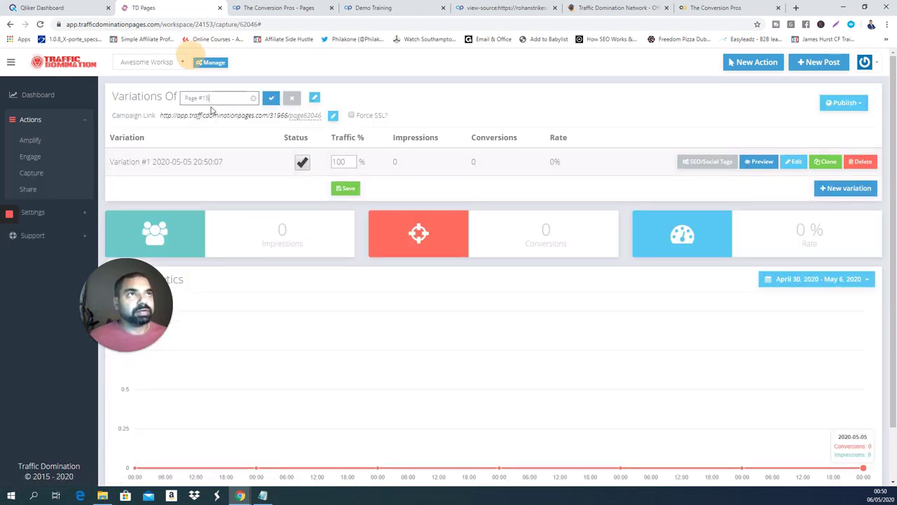
drag(208, 98, 183, 99)
text(T)
text(mo Training)
key(Escape)
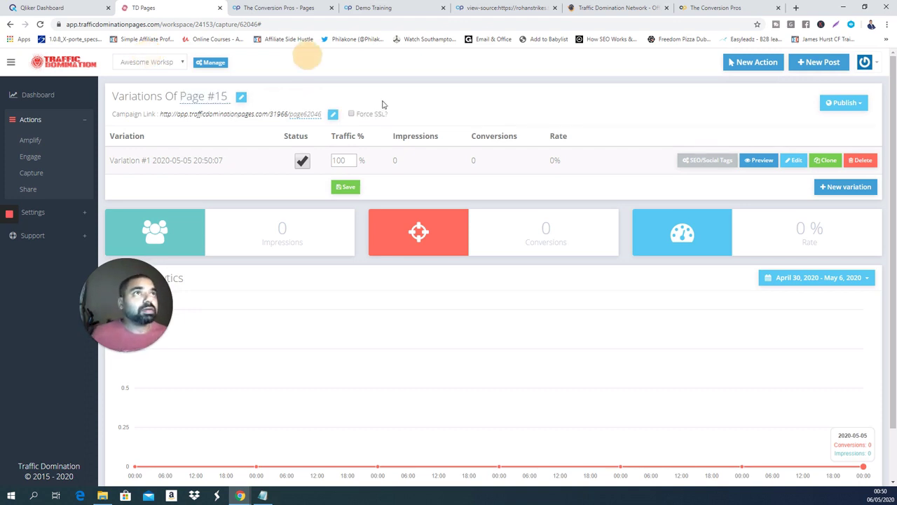
click(228, 97)
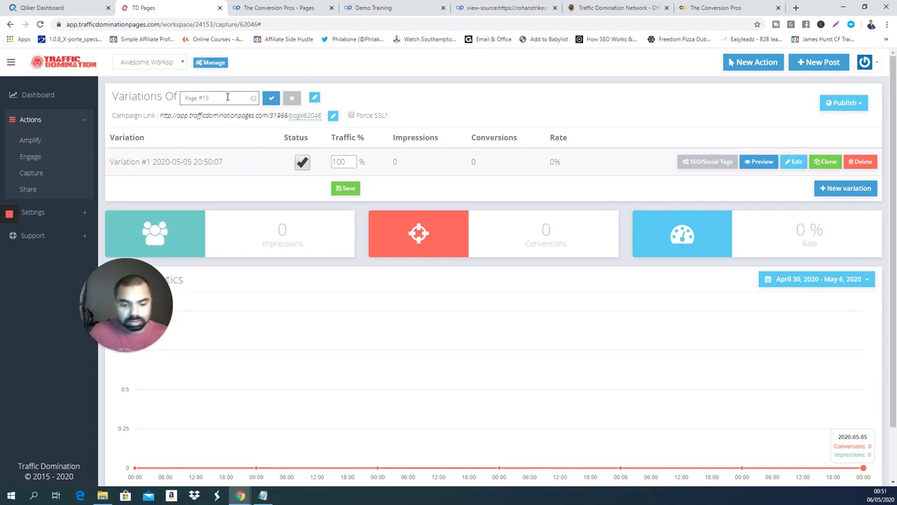
text(D)
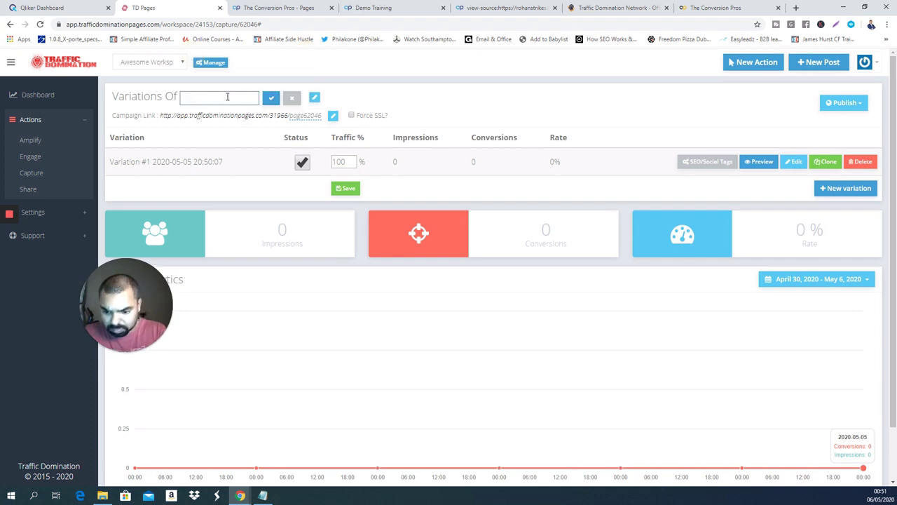
text(ining)
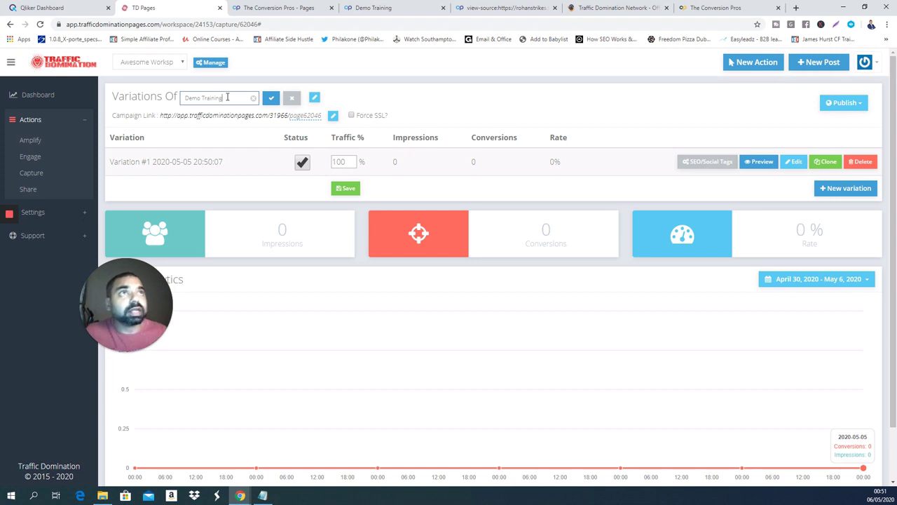
click(270, 98)
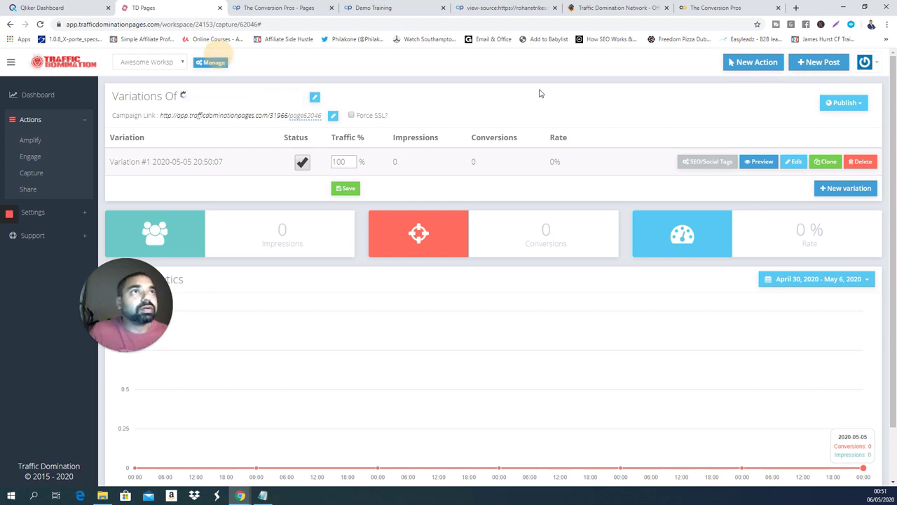
click(794, 163)
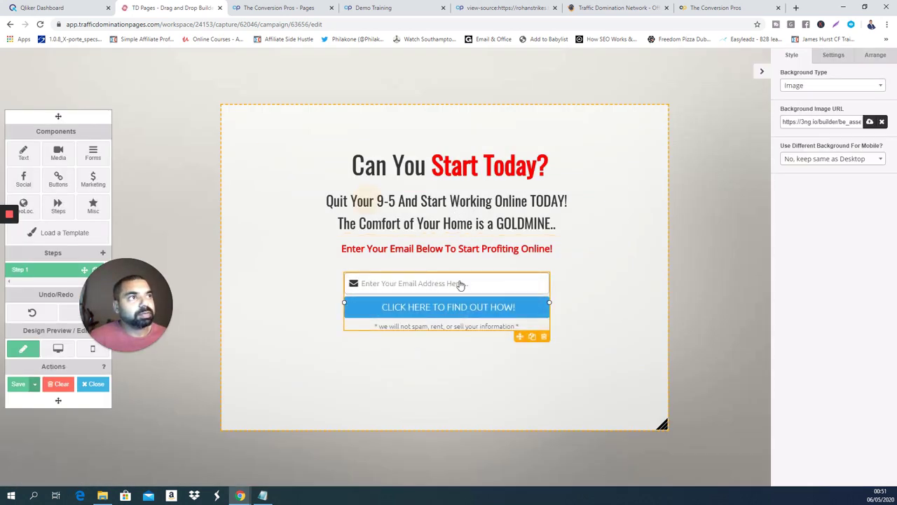
Set the email form to HTML Form Code with the Demo Training integration, then save the page
click(461, 284)
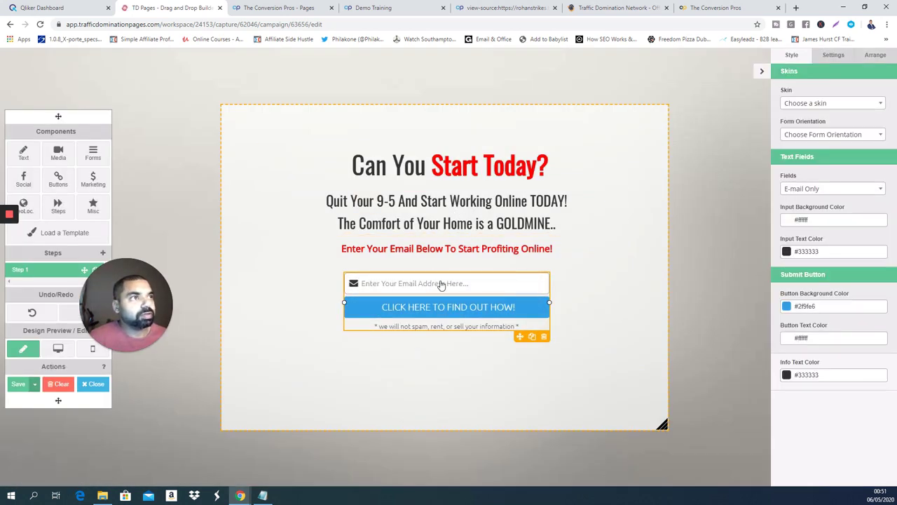
click(825, 56)
click(841, 103)
click(827, 136)
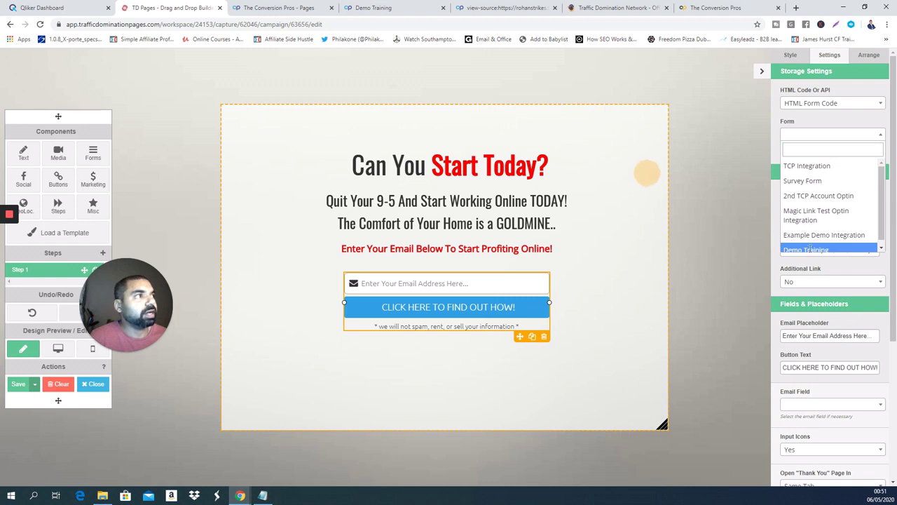
click(810, 250)
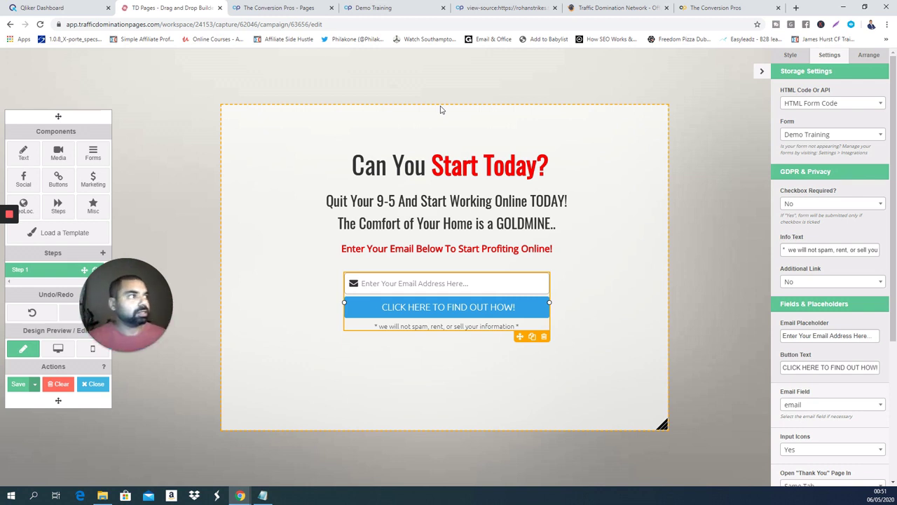
scroll(817, 246, down, 2)
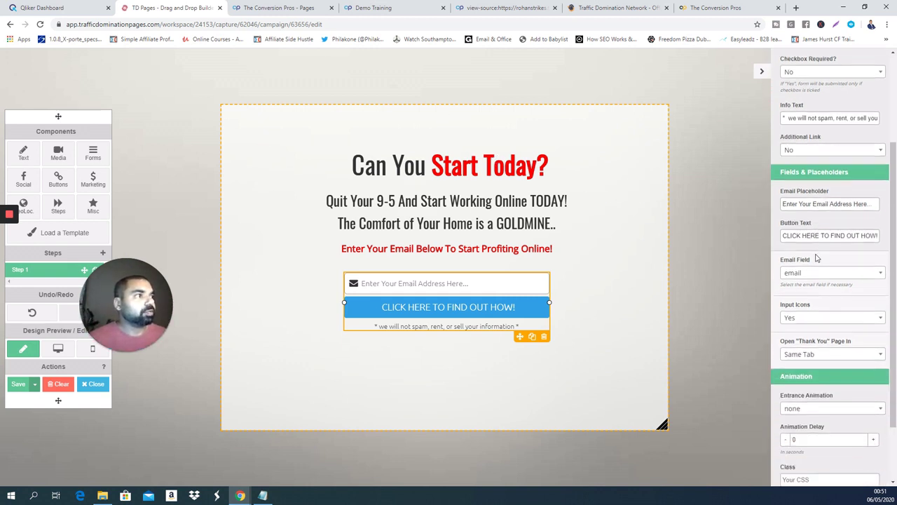
scroll(817, 256, down, 1)
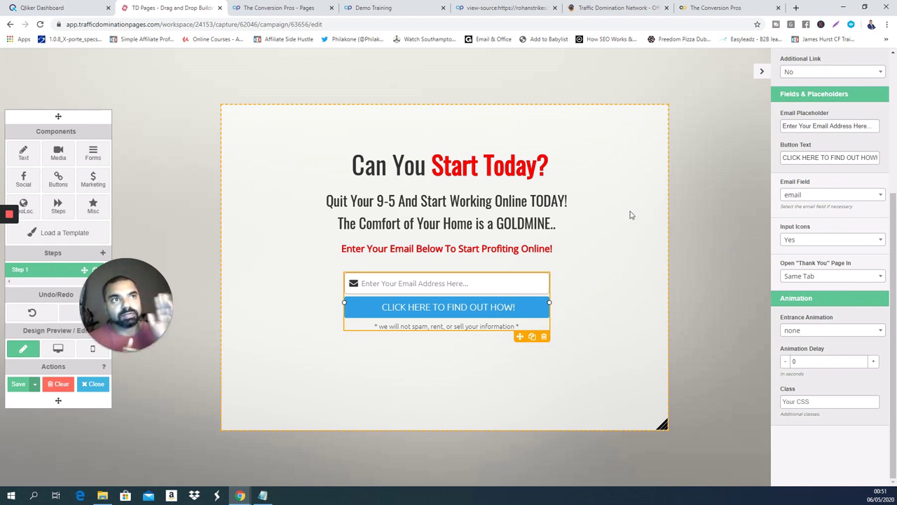
click(15, 386)
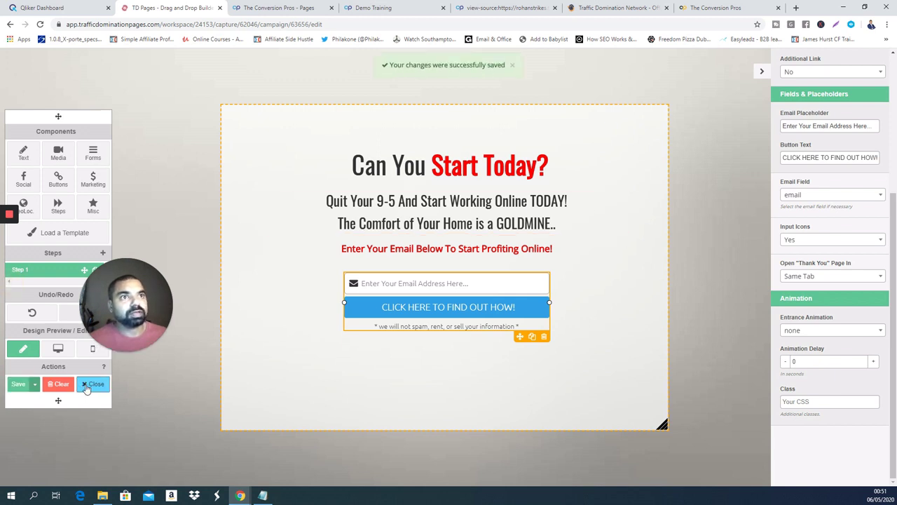
click(89, 387)
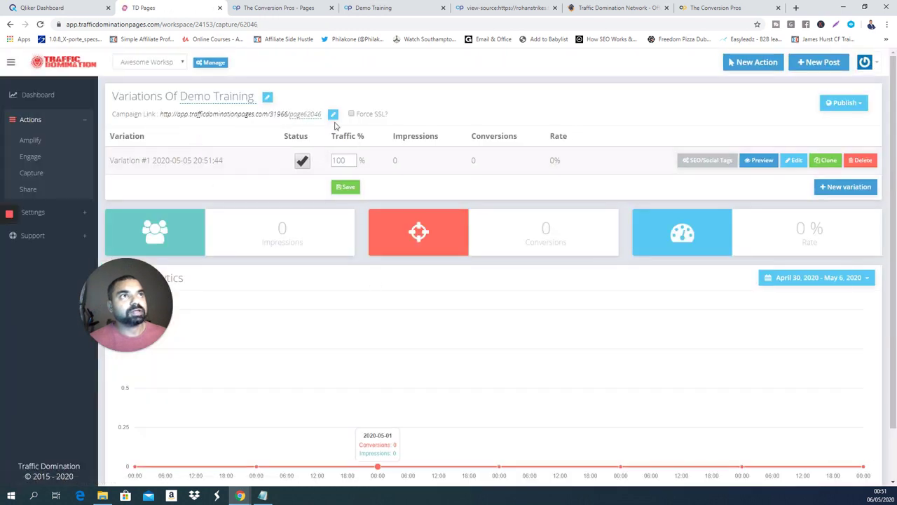
Load the page's campaign link in a new browser tab
drag(323, 114, 161, 114)
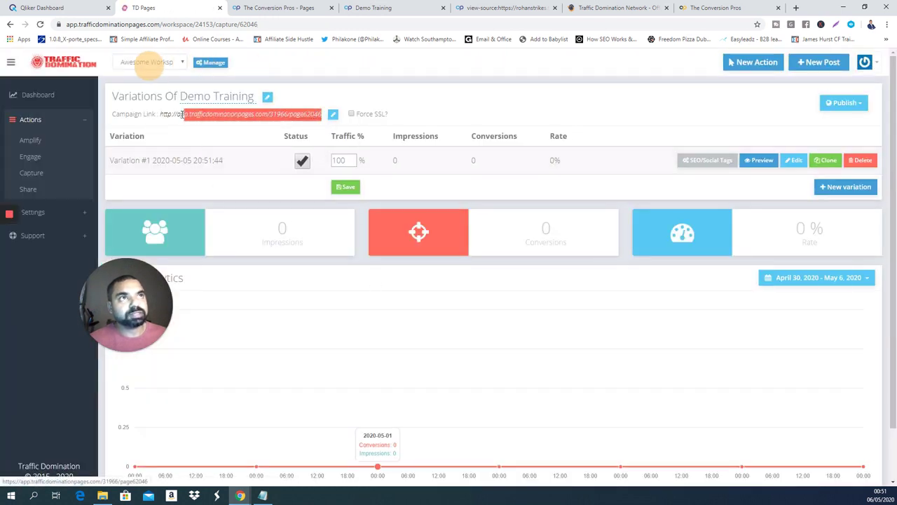
right_click(206, 117)
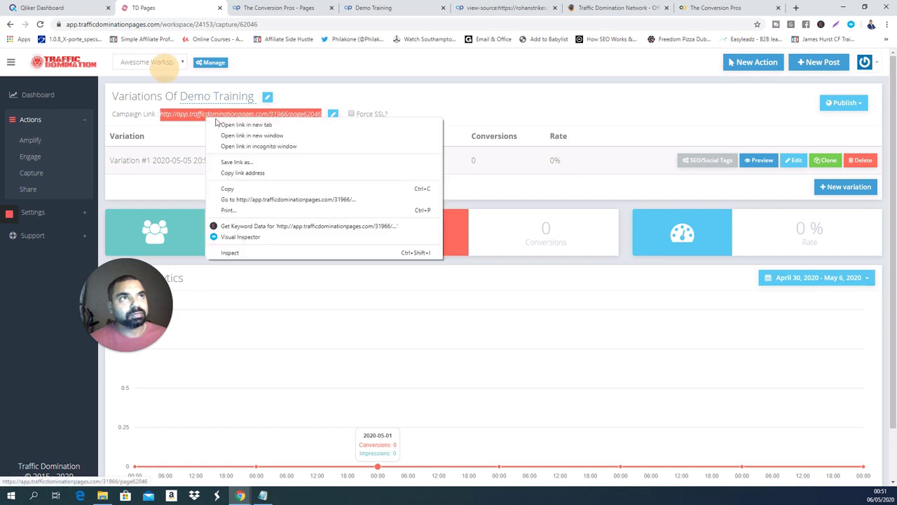
click(243, 187)
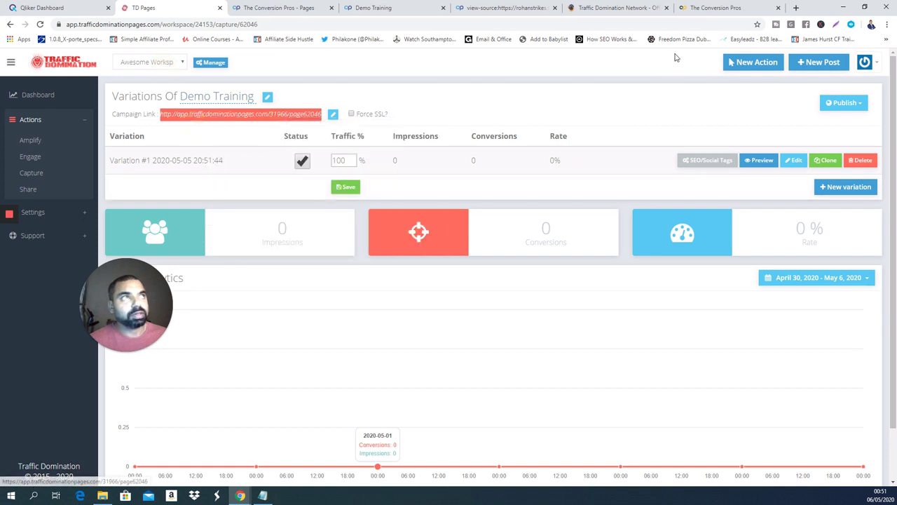
click(797, 8)
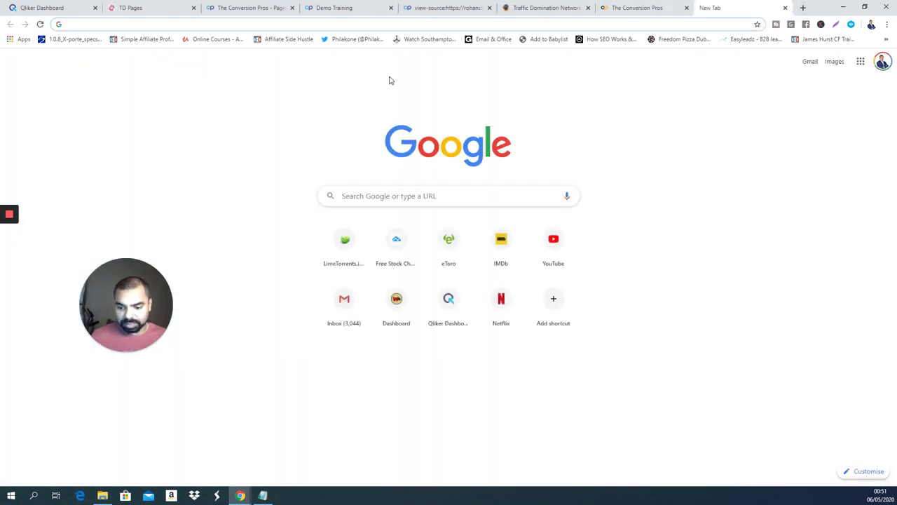
key(ctrl+v)
key(Return)
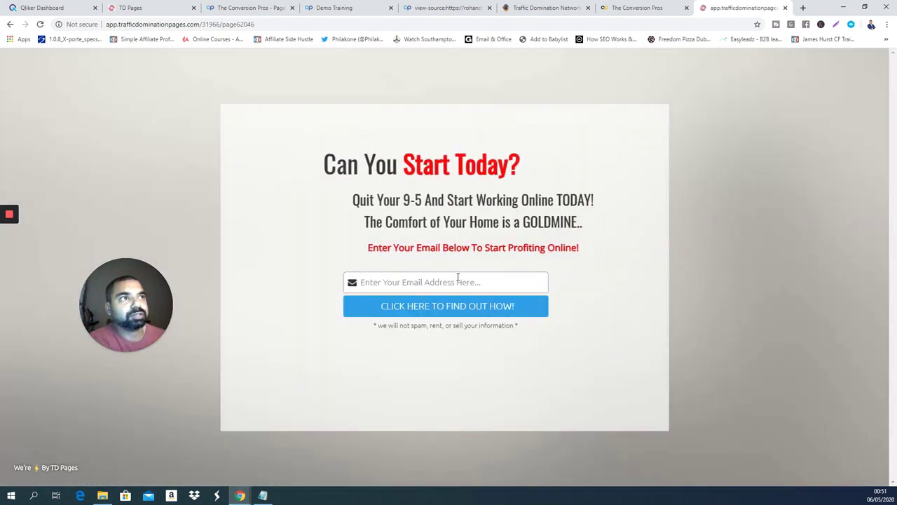
Submit a saved test email through the live page's opt-in form
click(457, 277)
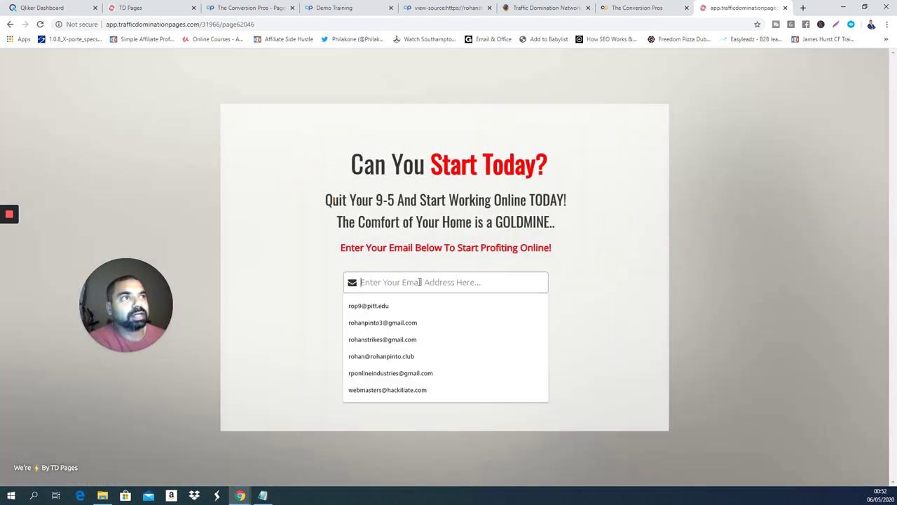
click(402, 324)
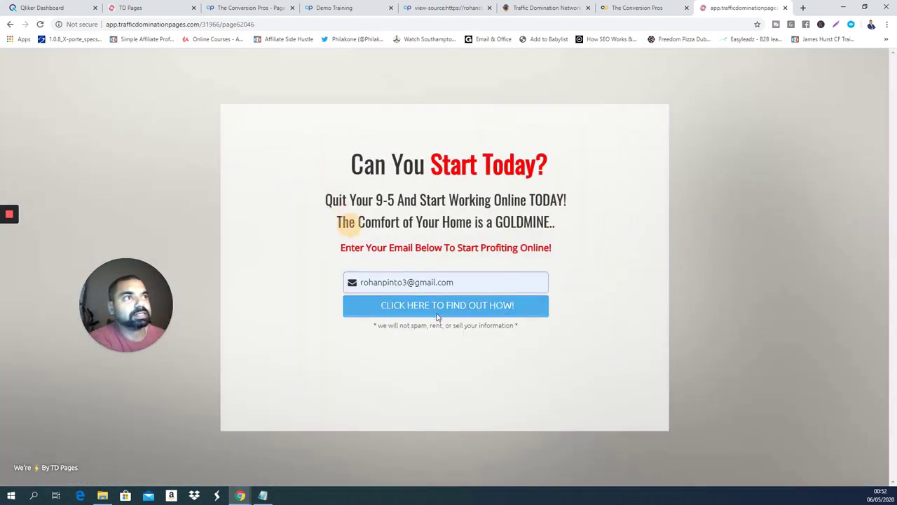
click(435, 315)
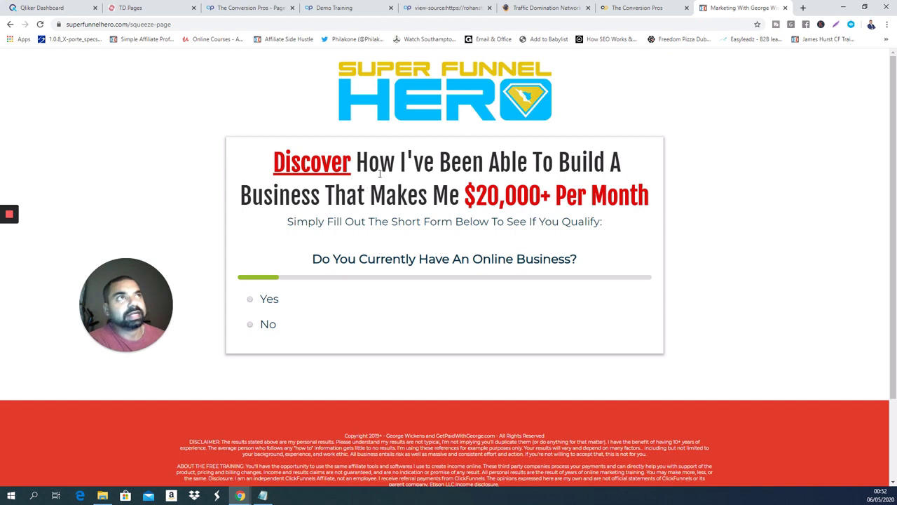
Close the page source and test tabs, returning to The Conversion Pros
click(480, 9)
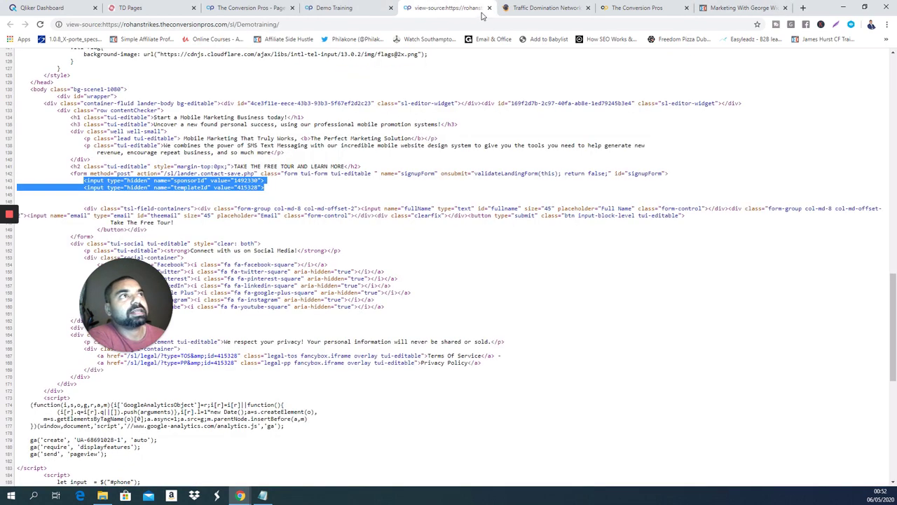
click(489, 8)
click(337, 8)
click(391, 8)
click(245, 8)
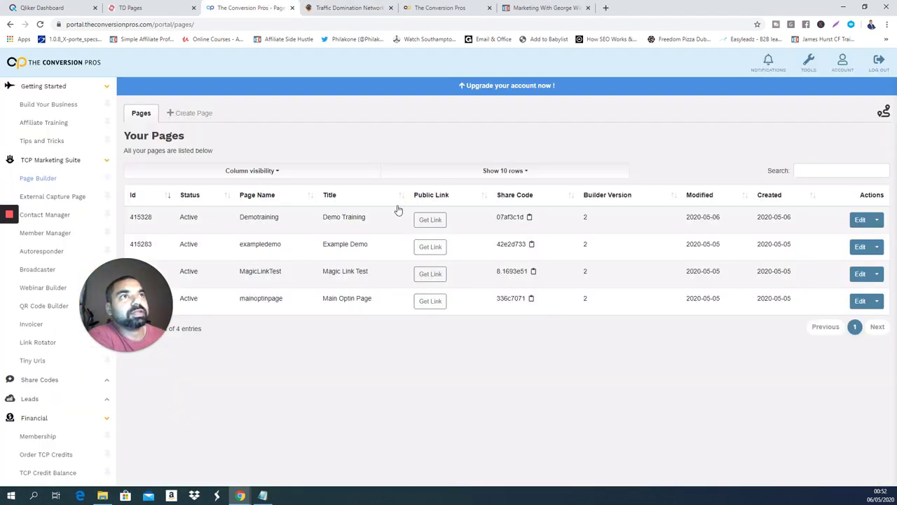
Check the Demo Training campaign's contacts for the test sign-up, then return to TD Pages
click(36, 251)
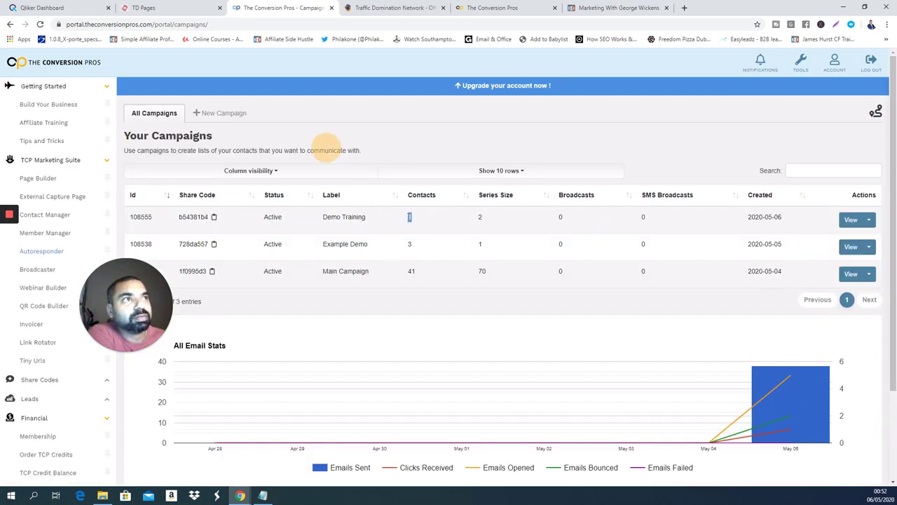
click(850, 220)
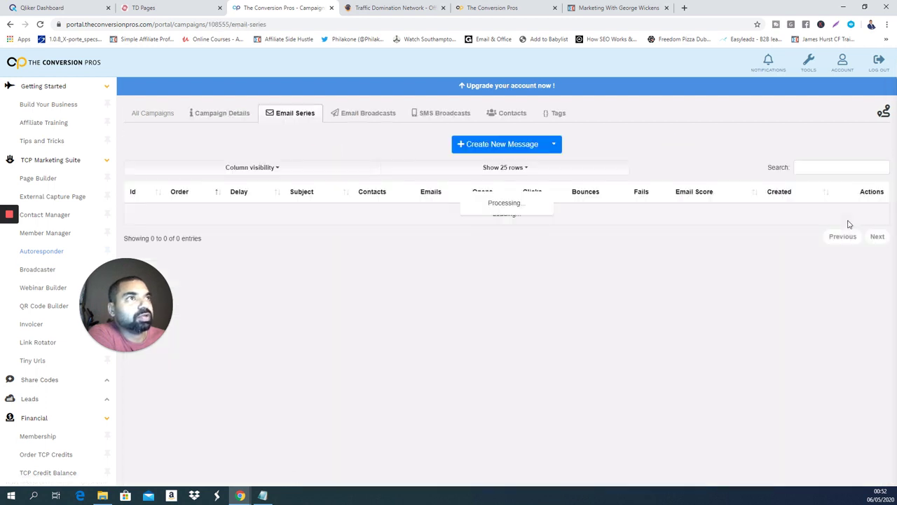
click(508, 113)
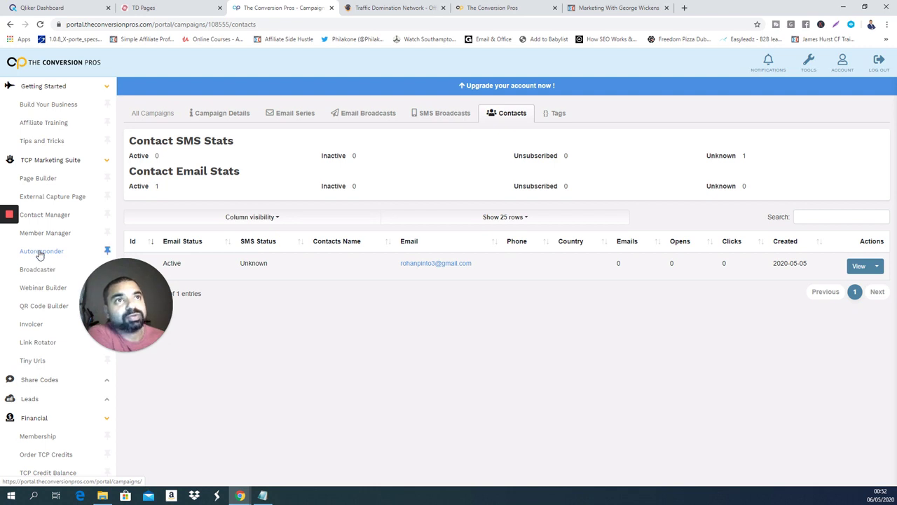
click(148, 7)
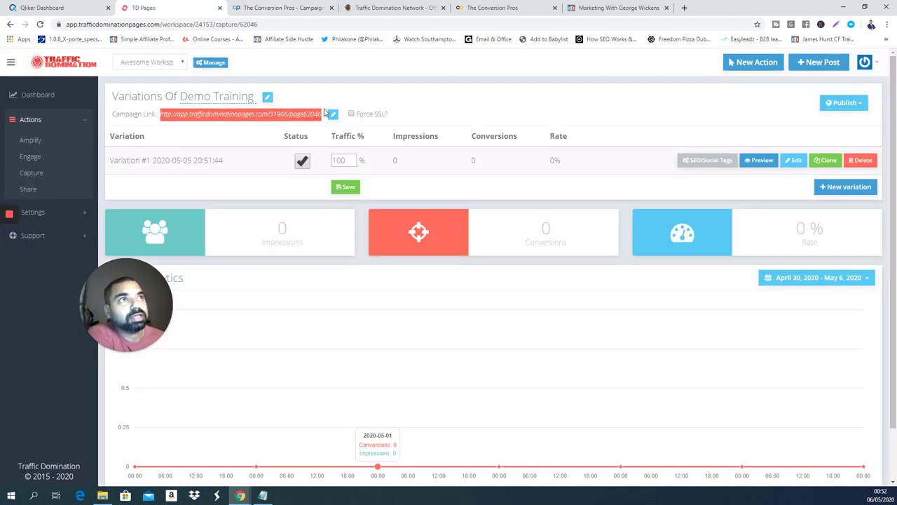
Set the opt-in form's Open Thank You Page In option to New Tab
click(799, 161)
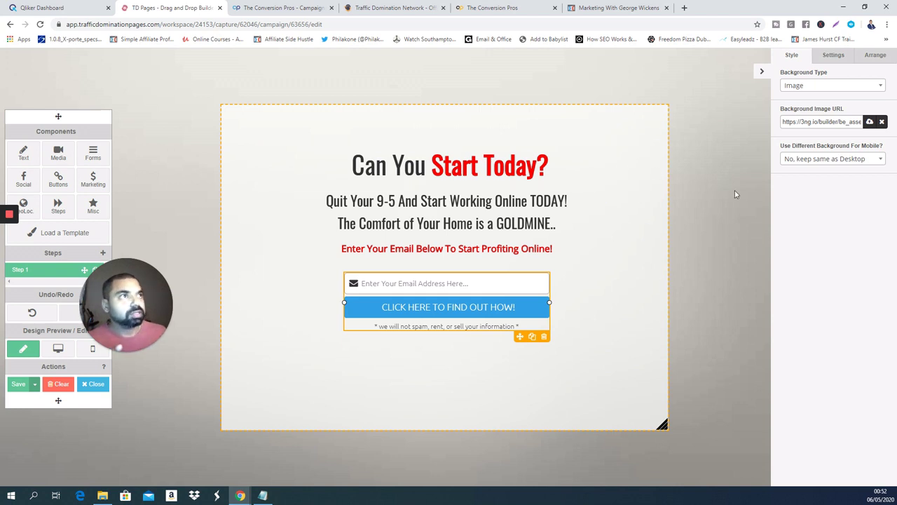
click(836, 56)
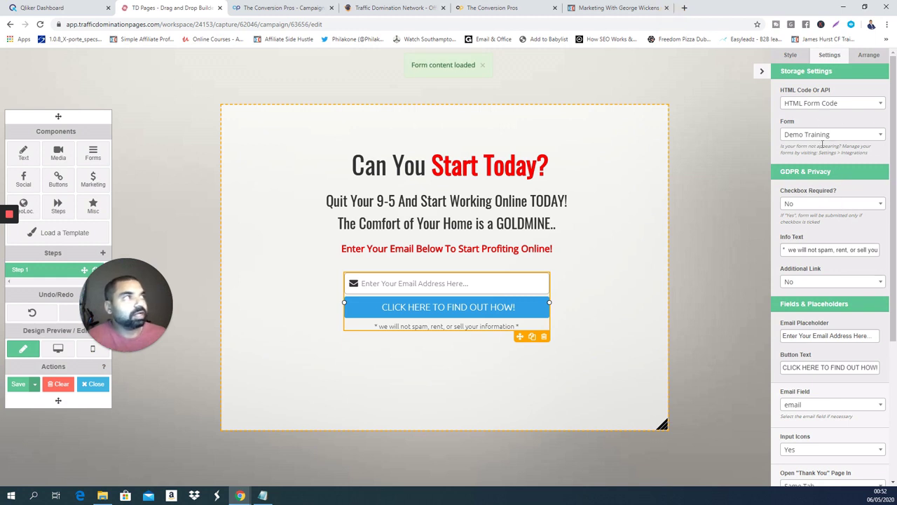
scroll(820, 176, down, 2)
scroll(806, 224, down, 1)
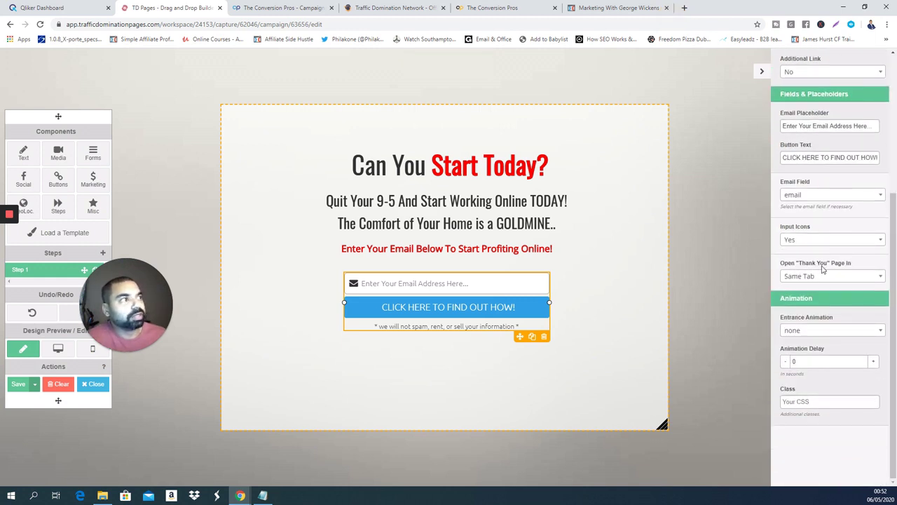
click(821, 279)
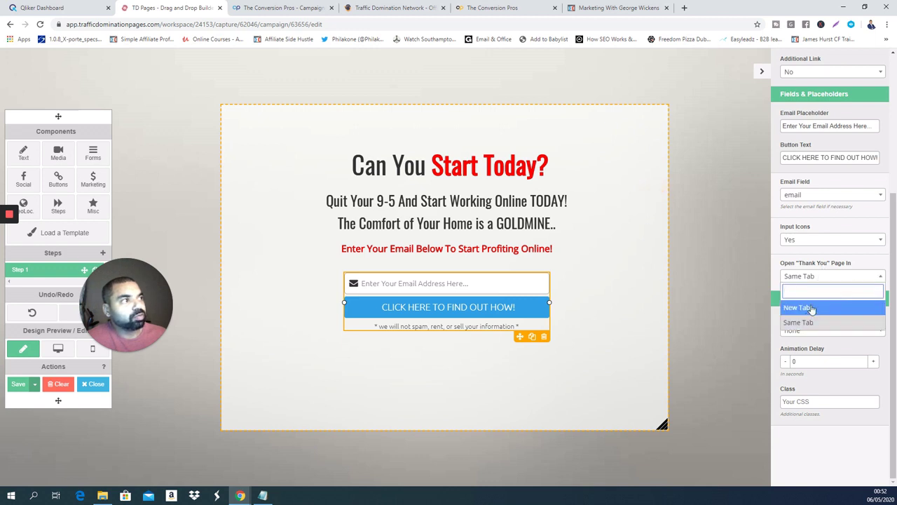
click(807, 309)
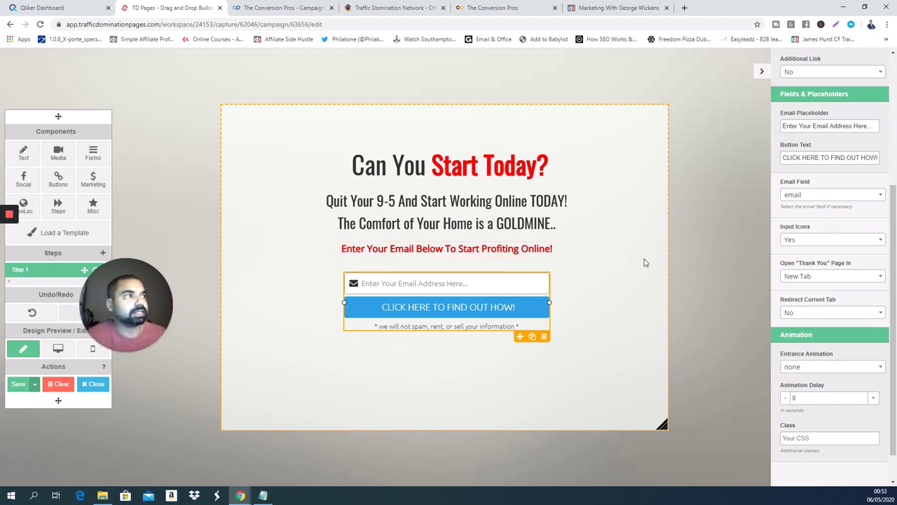
Set Redirect Current Tab to Yes, leaving the redirect URL field empty
click(392, 8)
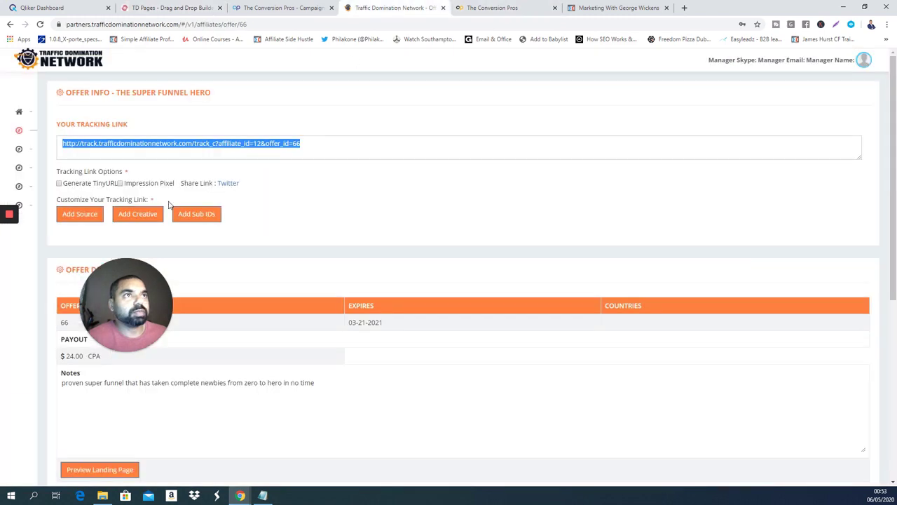
click(178, 6)
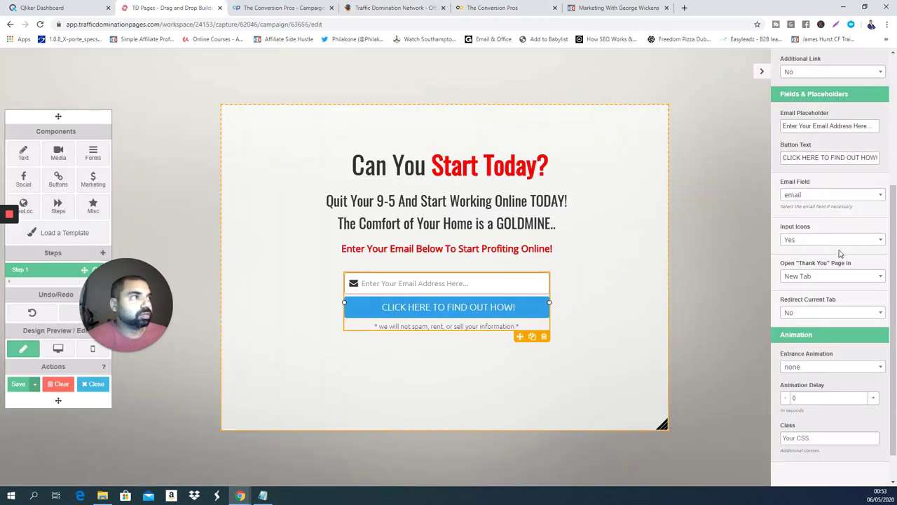
scroll(790, 240, down, 1)
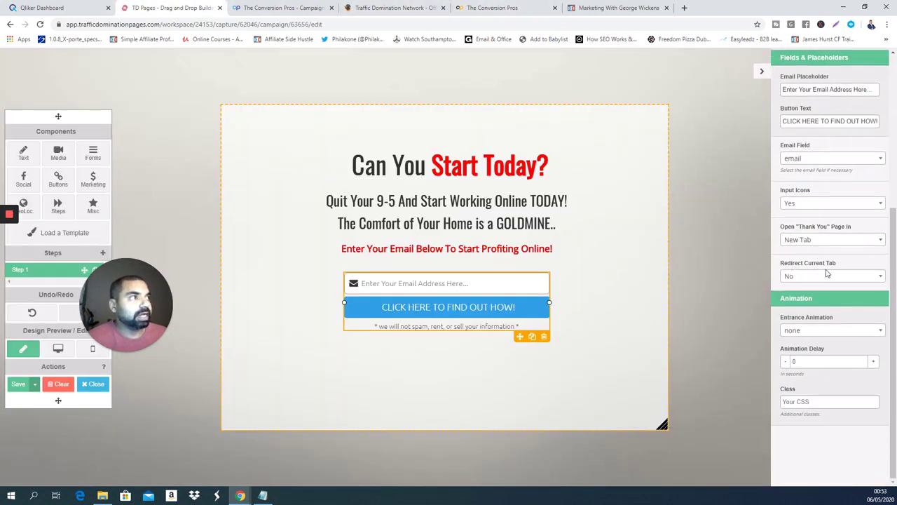
click(823, 278)
click(789, 308)
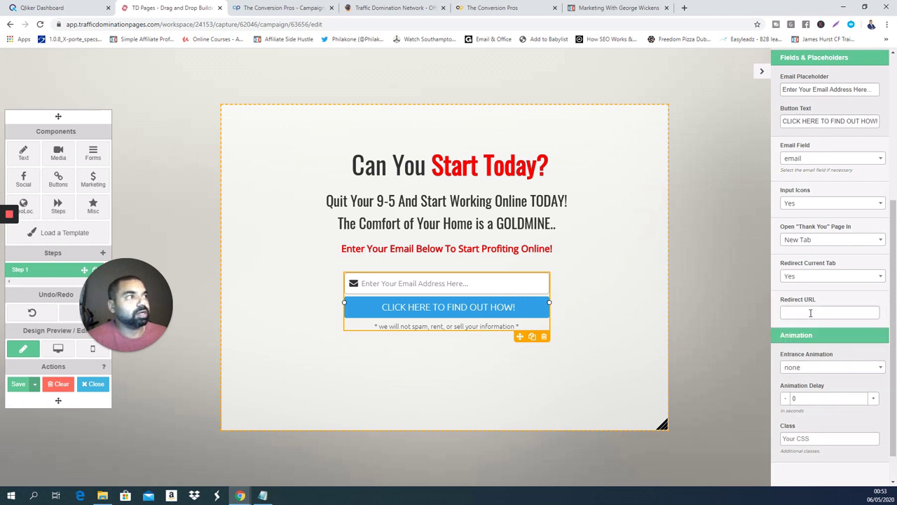
click(810, 313)
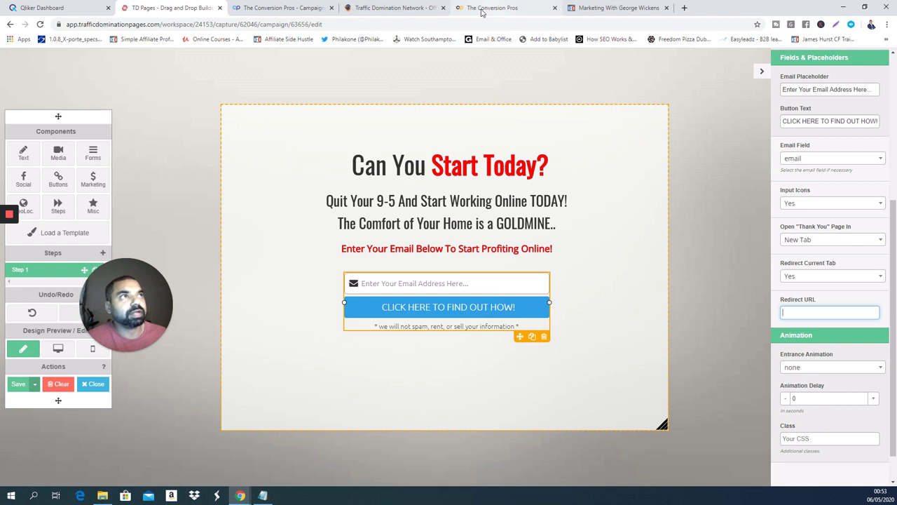
Open offer #48, VIP Affiliates Club, from the Traffic Domination Network offers list
click(392, 8)
mouse_move(35, 131)
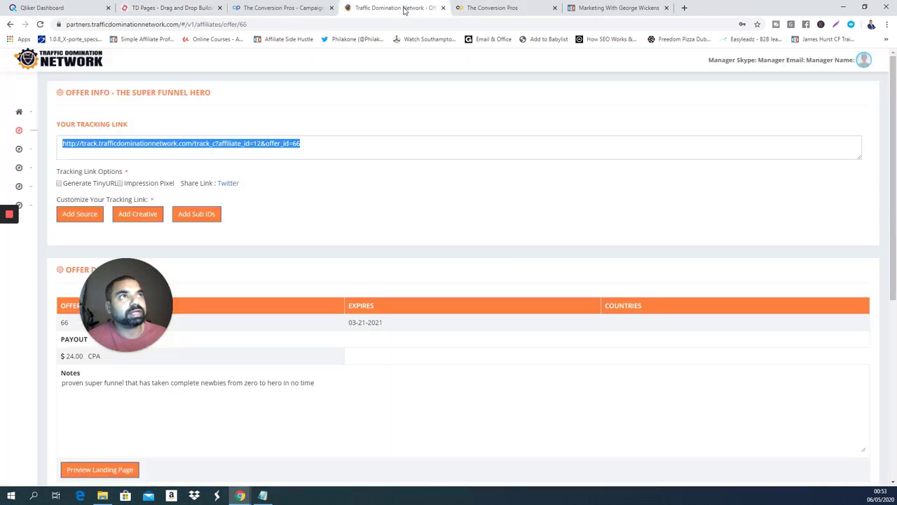
click(33, 132)
click(40, 160)
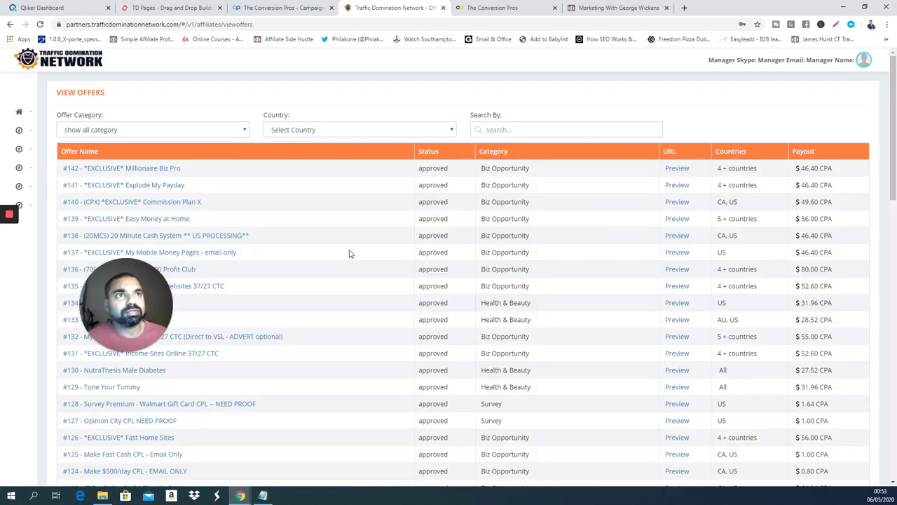
scroll(351, 254, down, 4)
scroll(351, 255, down, 2)
scroll(352, 257, down, 2)
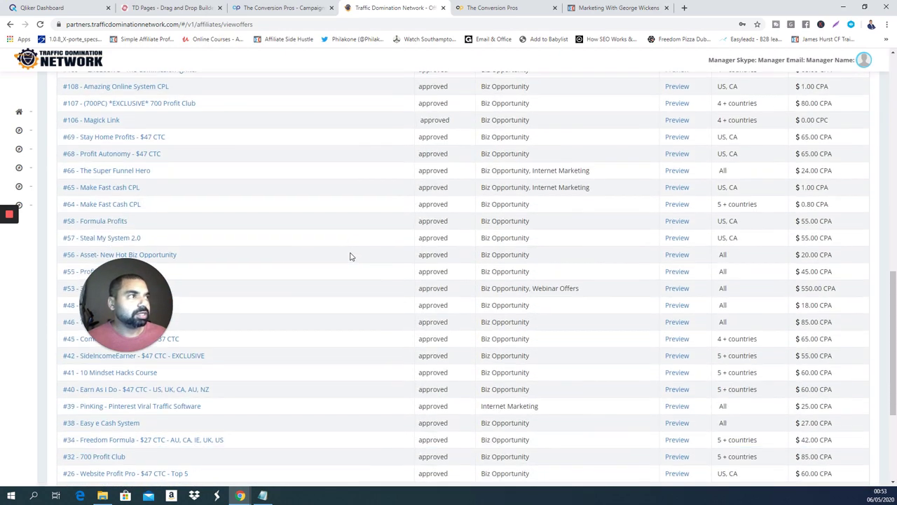
scroll(350, 257, down, 1)
scroll(343, 254, down, 1)
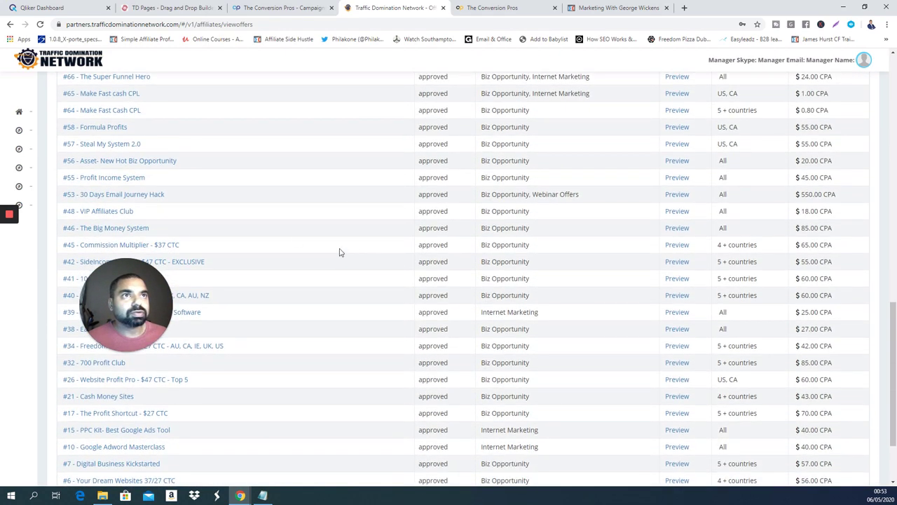
click(119, 211)
Copy the VIP Affiliates Club tracking link
scroll(223, 135, up, 1)
scroll(229, 145, up, 4)
drag(296, 142, 62, 93)
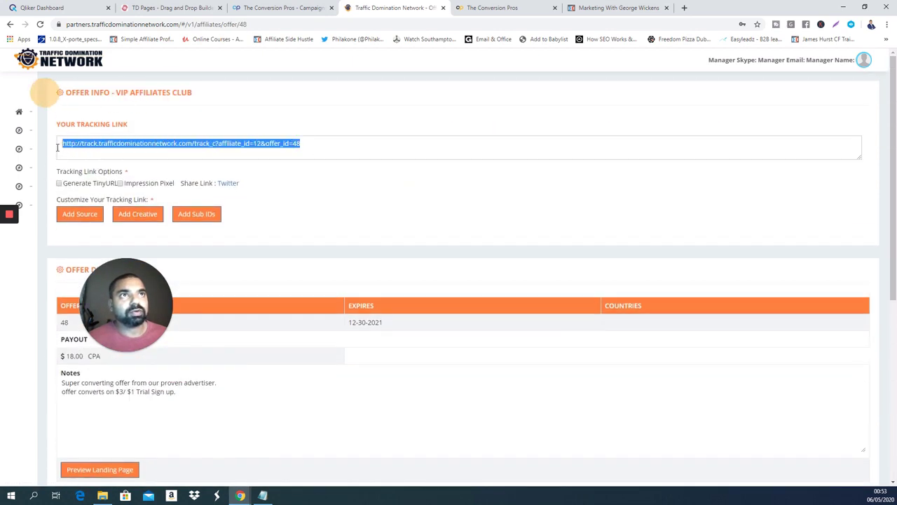
right_click(106, 147)
click(137, 176)
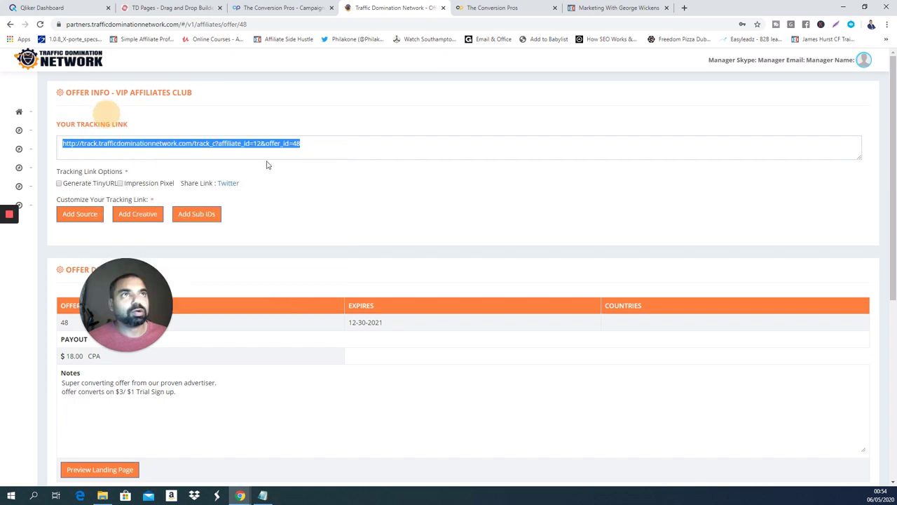
Set the Demo Training form's redirect URL to the VIP offer tracking link and save
click(168, 7)
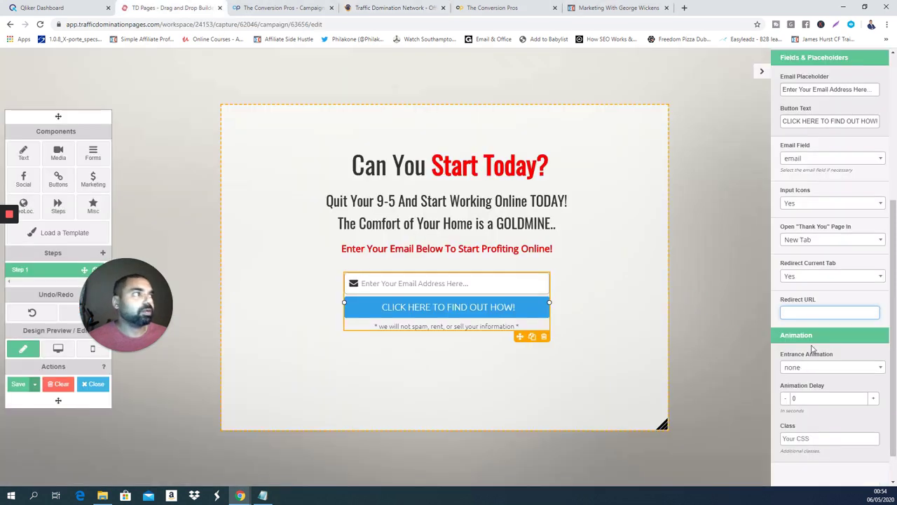
click(810, 312)
key(ctrl+v)
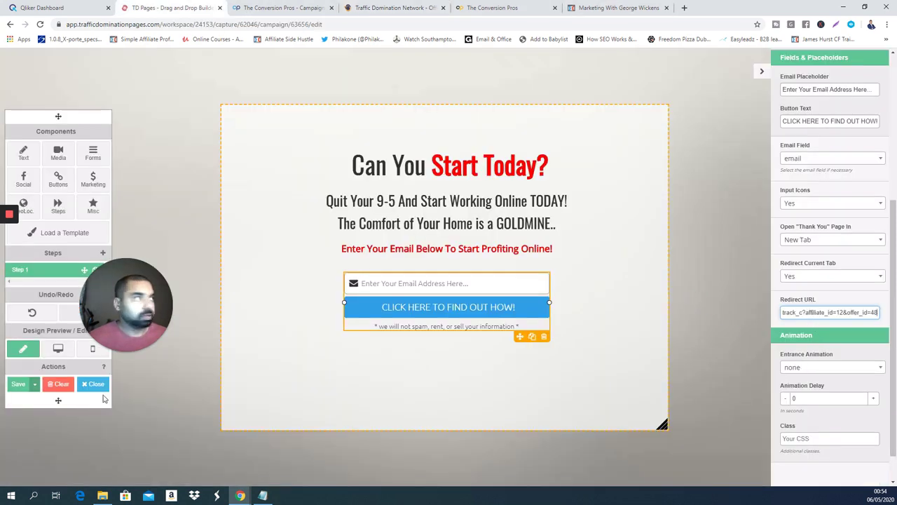
click(18, 385)
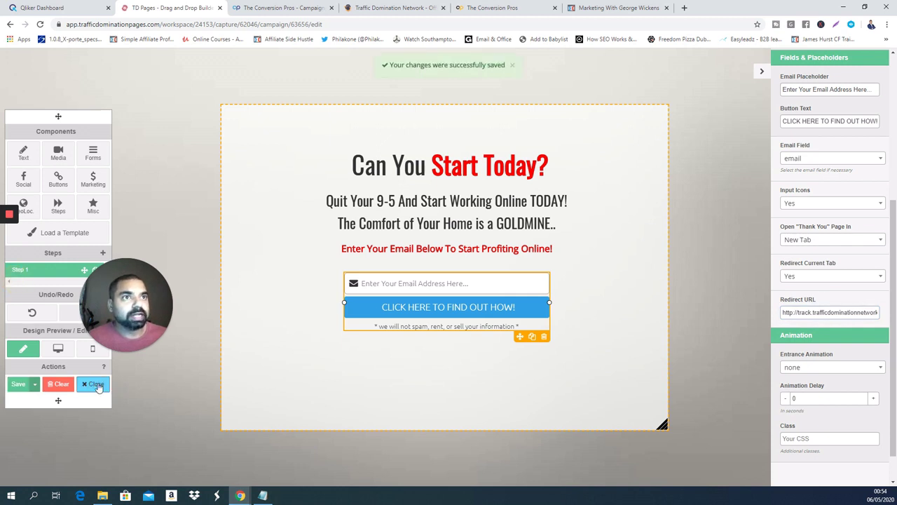
click(19, 384)
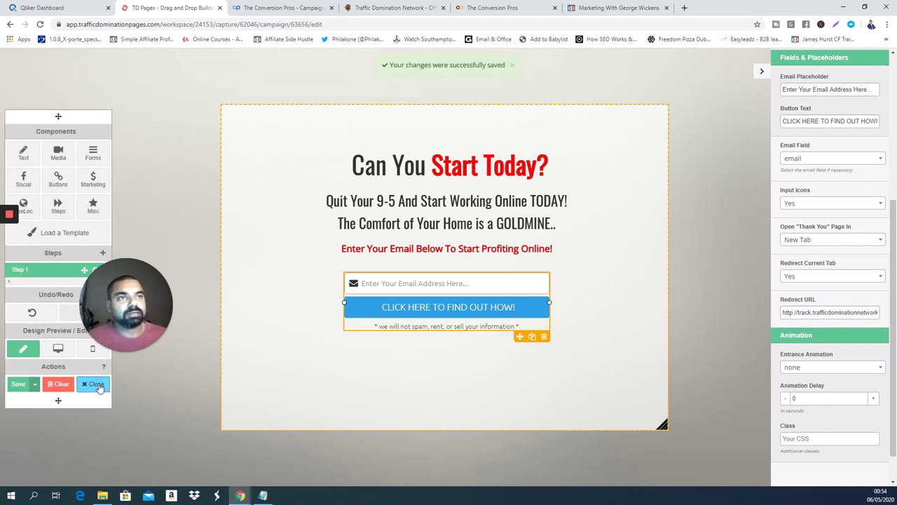
Copy the red Demo Training campaign link from the variations view
click(98, 385)
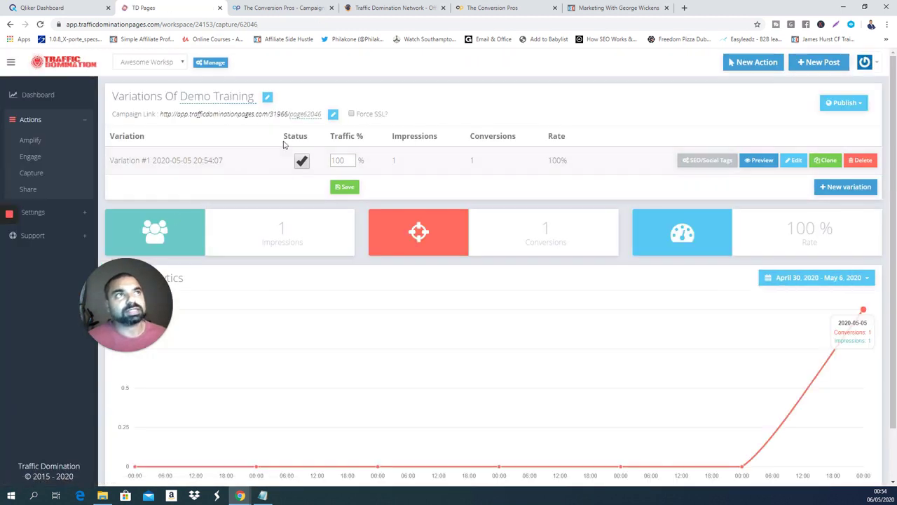
drag(325, 115, 168, 120)
right_click(168, 117)
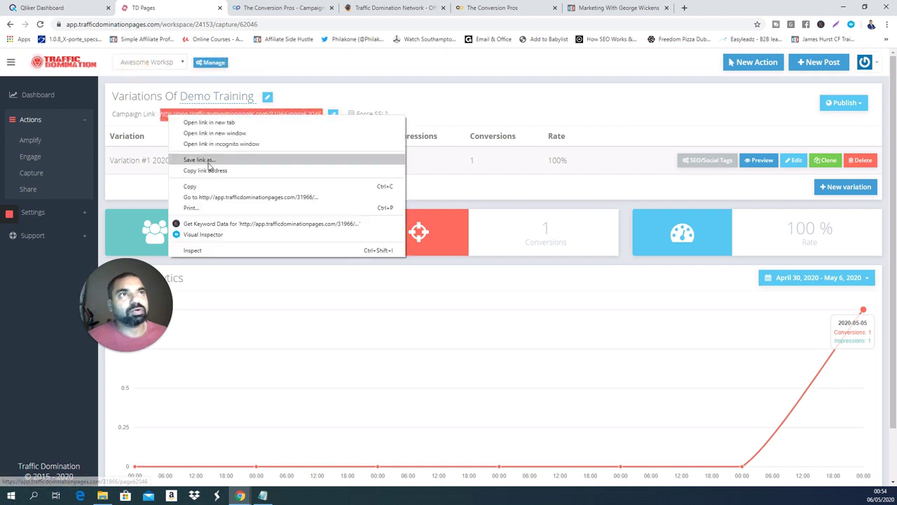
click(210, 187)
Load the copied campaign link in a fresh browser tab
click(685, 7)
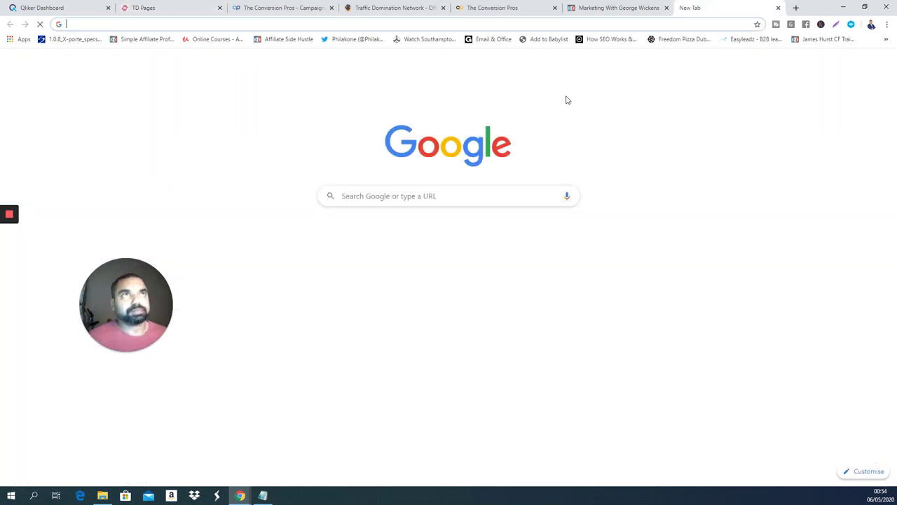
click(666, 8)
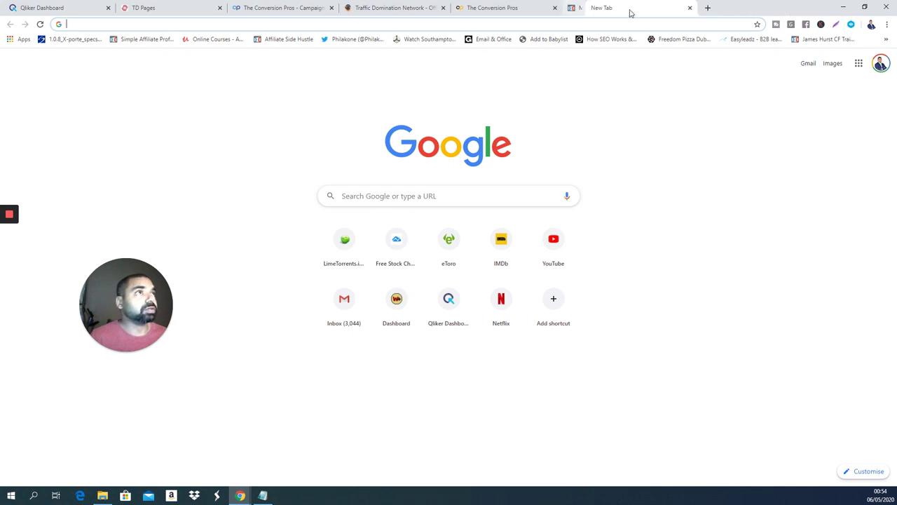
key(ctrl+v)
key(Return)
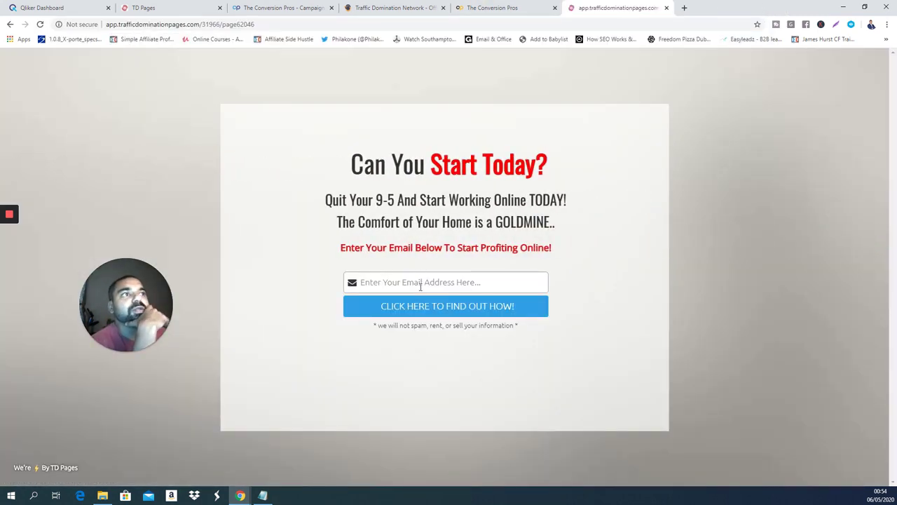
Submit the opt-in form with a saved email, then close the Super Funnel Hero and VIP Bot Club pages
click(420, 282)
click(409, 342)
click(433, 310)
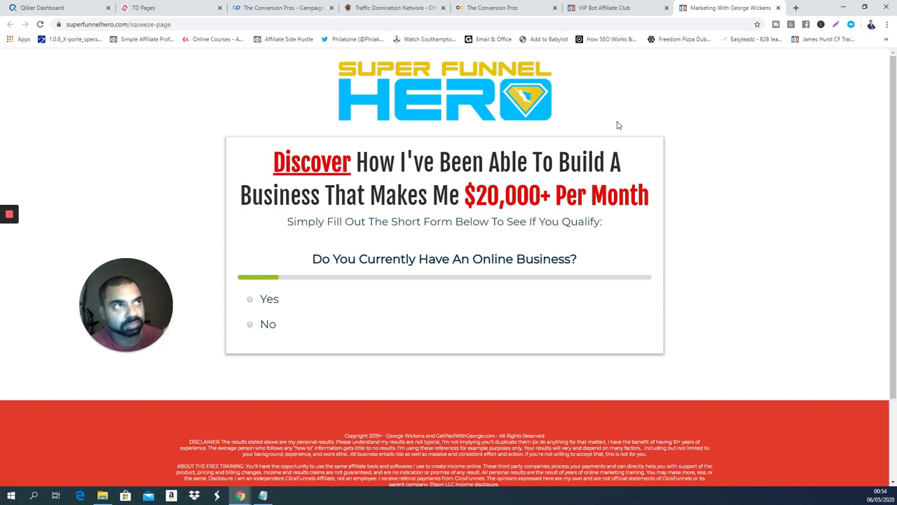
click(607, 9)
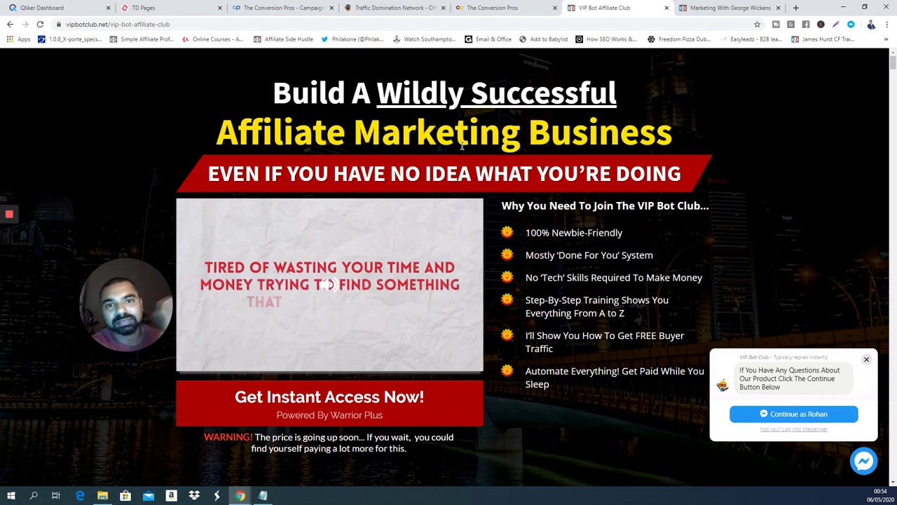
click(667, 7)
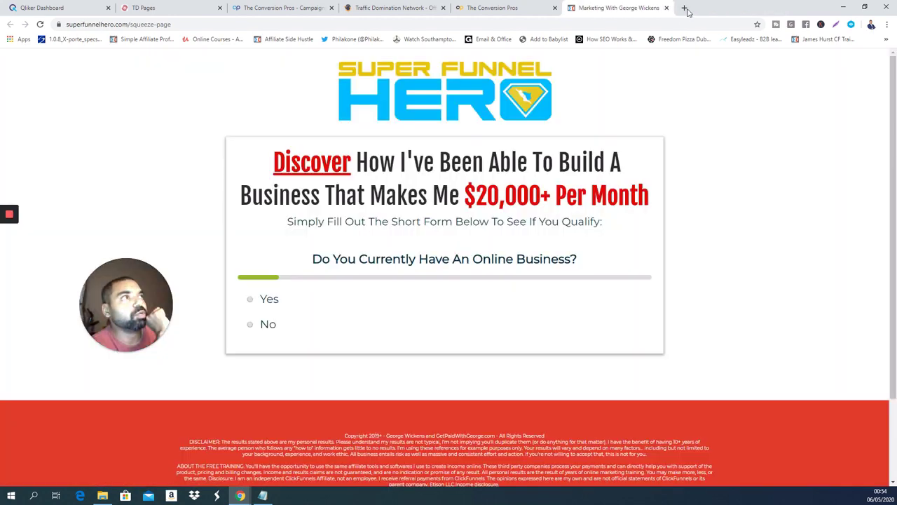
key(ctrl+w)
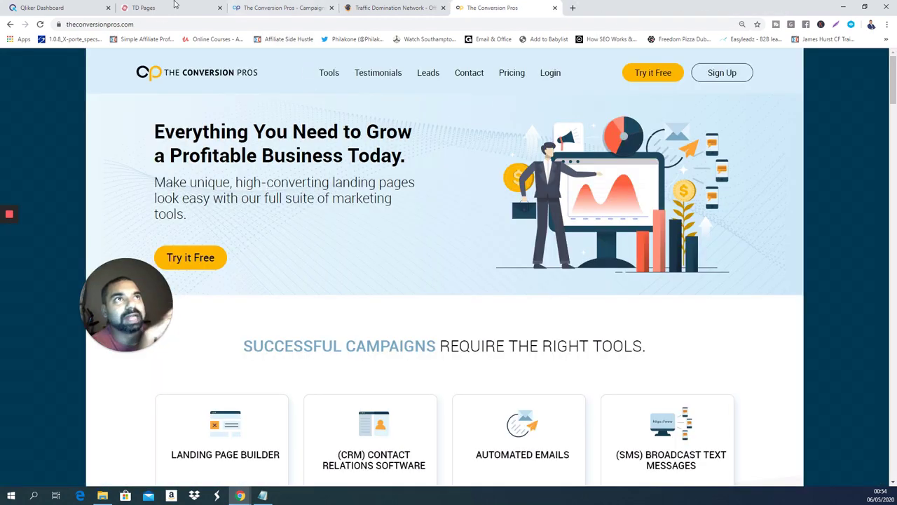
Copy the TD Pages campaign link
click(144, 8)
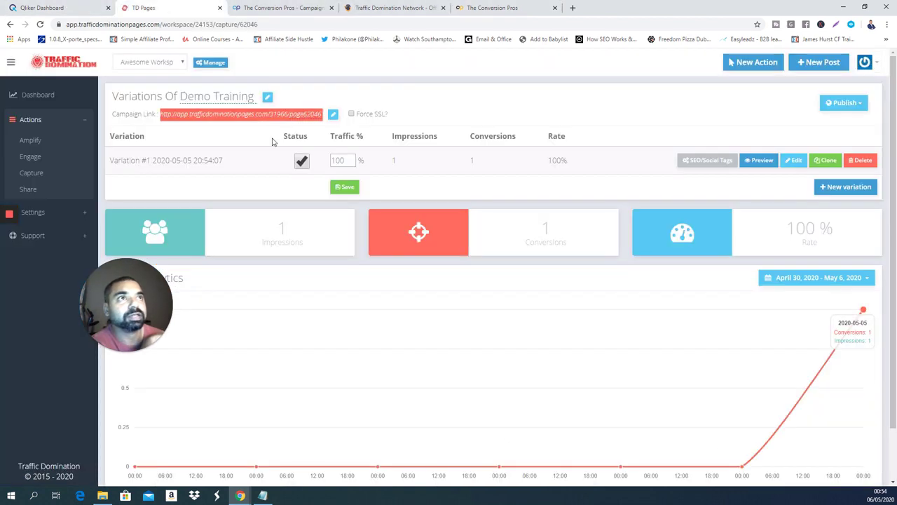
right_click(272, 114)
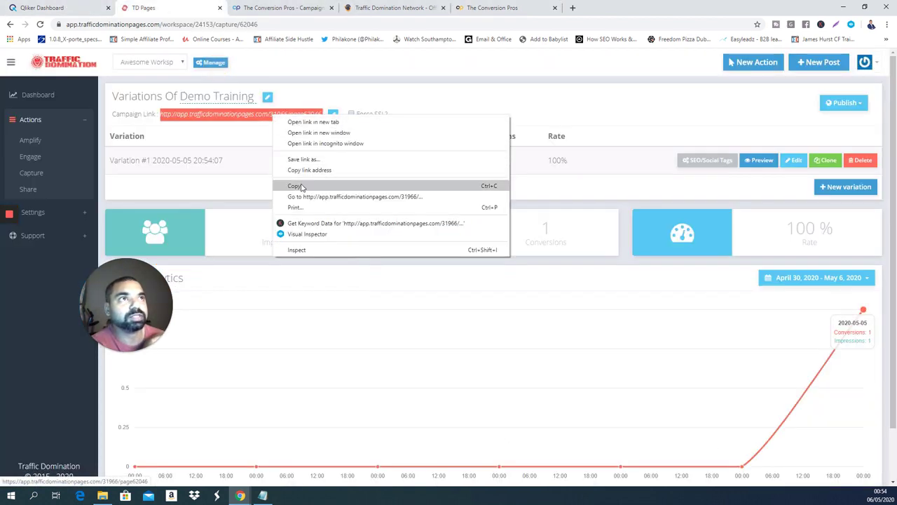
click(240, 123)
Create and save Qliker link 'Rohan 200c 050520' in All Link Groups, pointing to the squeeze page
click(83, 8)
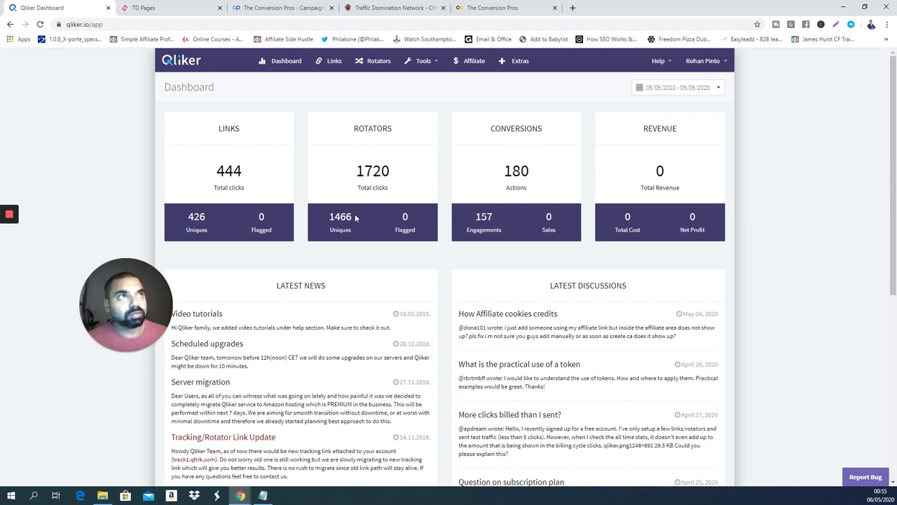
click(335, 62)
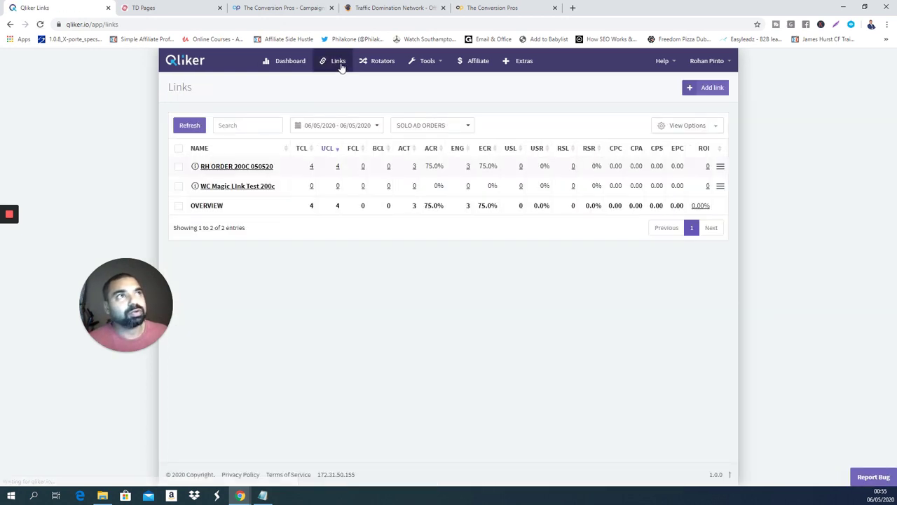
click(712, 90)
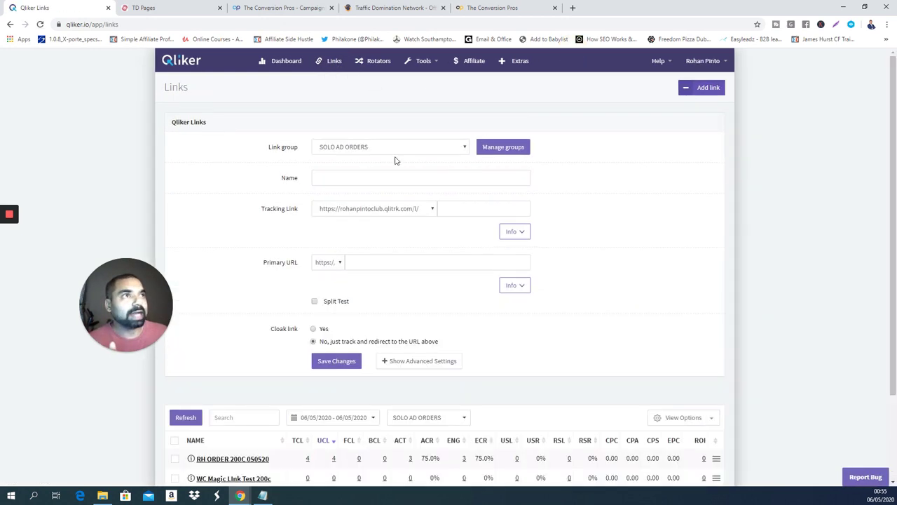
click(357, 147)
click(350, 155)
click(333, 180)
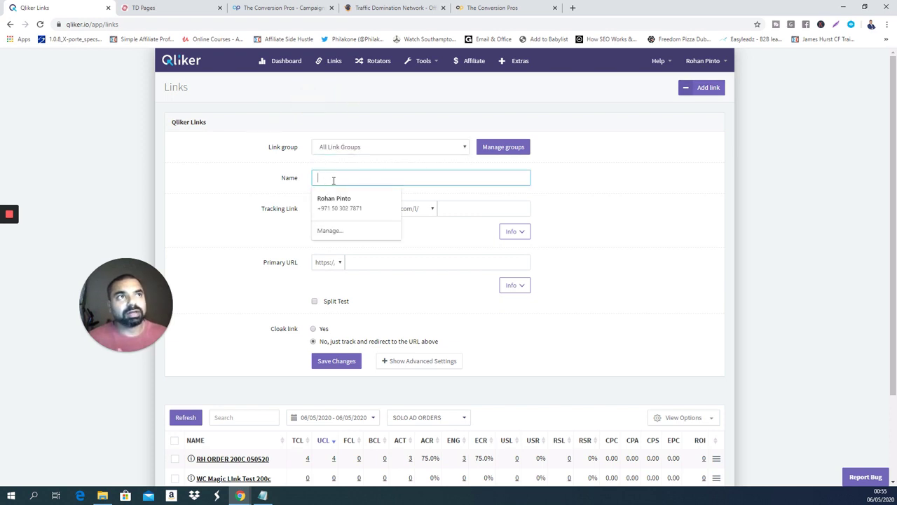
click(231, 100)
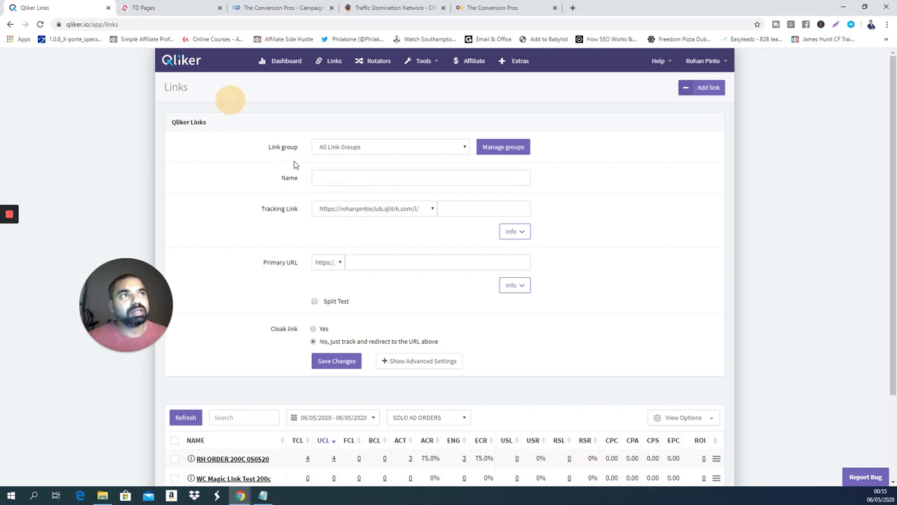
click(344, 176)
text(Rohan 200c 050520)
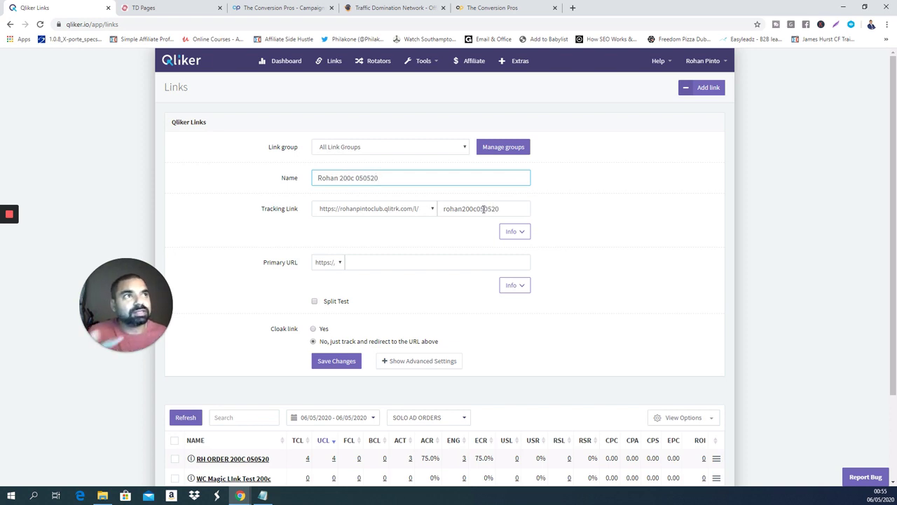
click(391, 263)
key(ctrl+v)
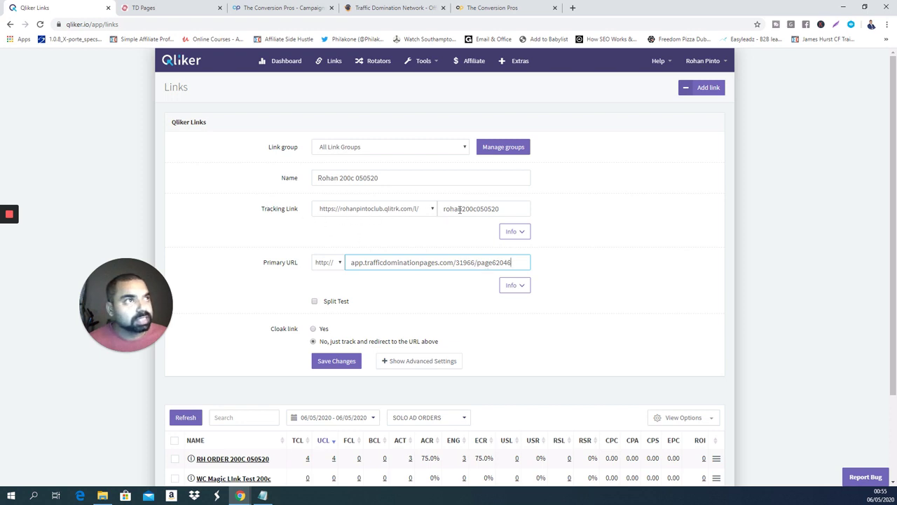
click(344, 360)
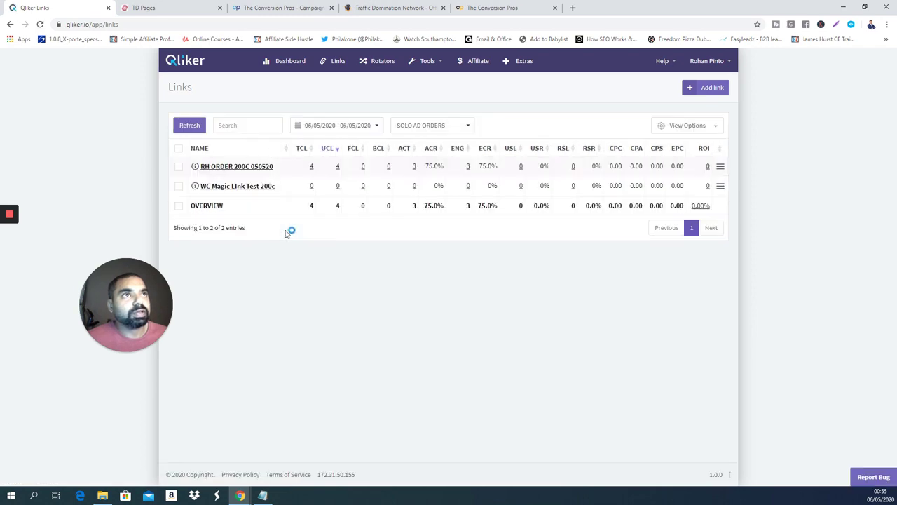
List tracking links from all link groups
click(443, 133)
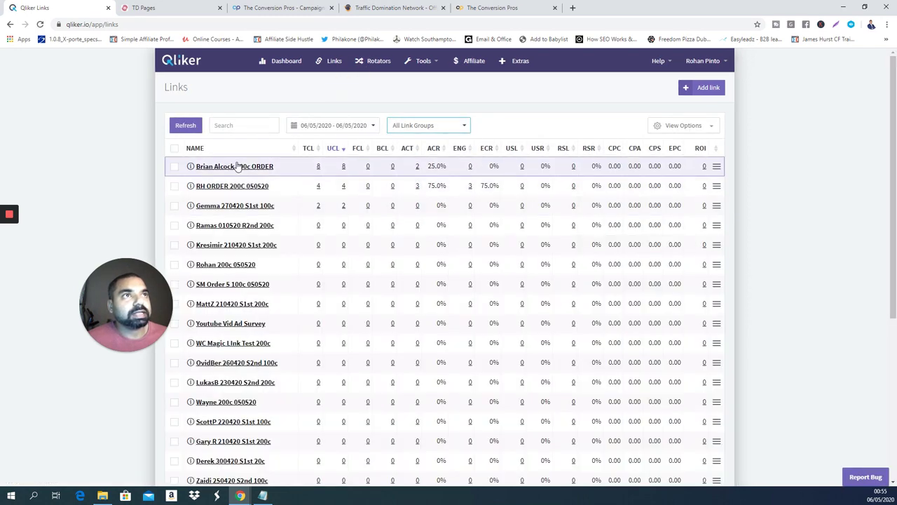
scroll(228, 244, down, 1)
scroll(228, 259, down, 1)
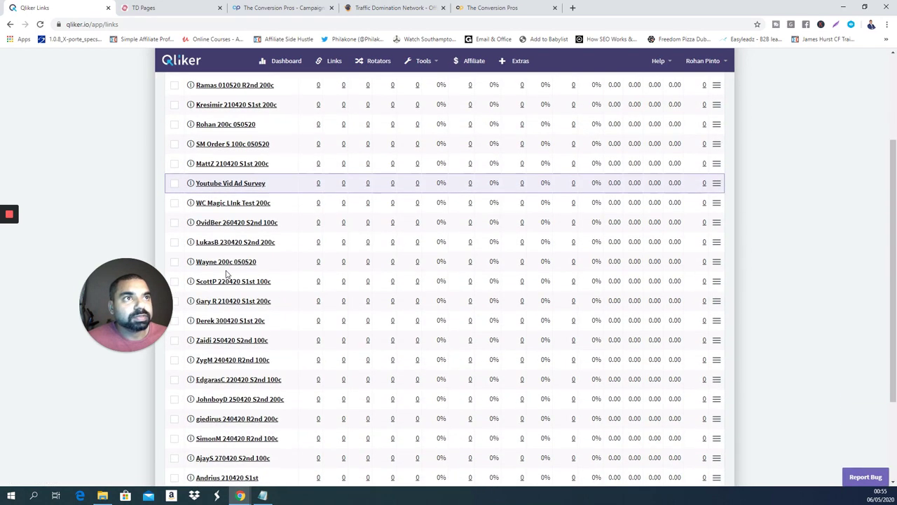
scroll(228, 274, down, 1)
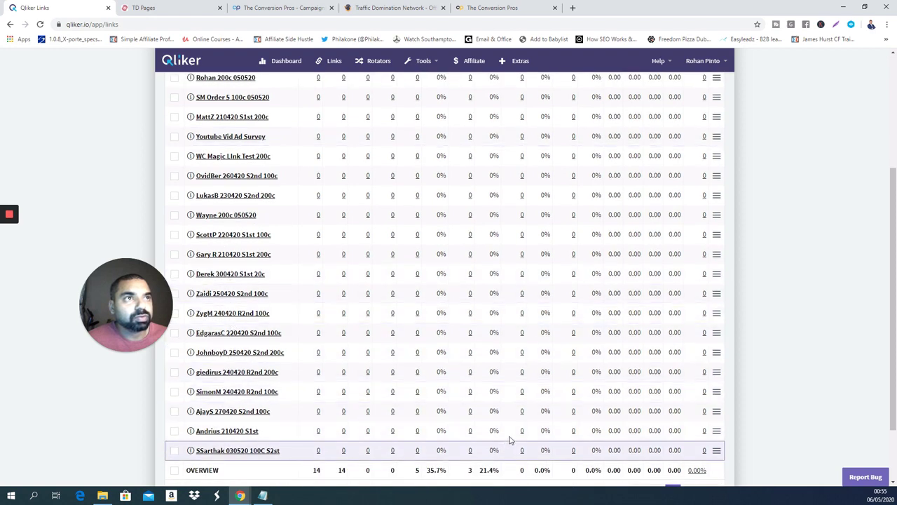
Find the Rohan 200c 050520 link in the list and copy its tracking URL
scroll(516, 436, down, 1)
click(691, 446)
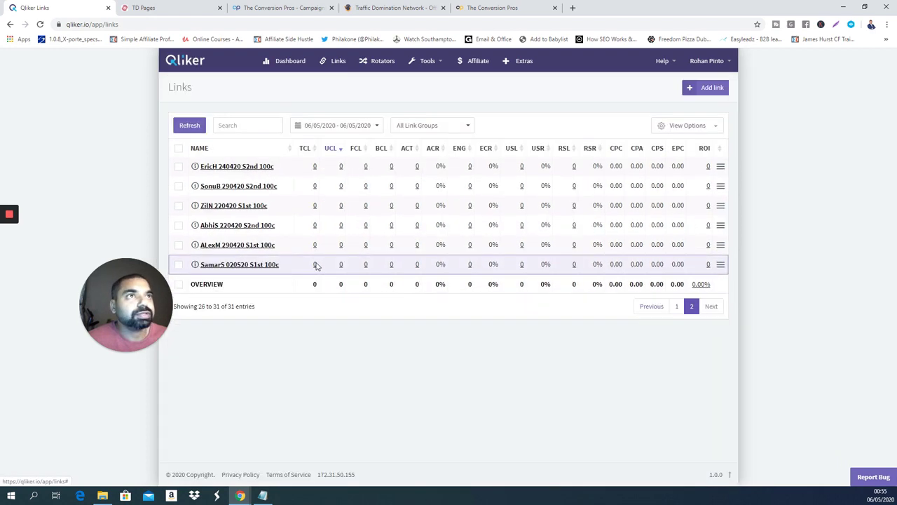
click(677, 306)
scroll(321, 334, down, 3)
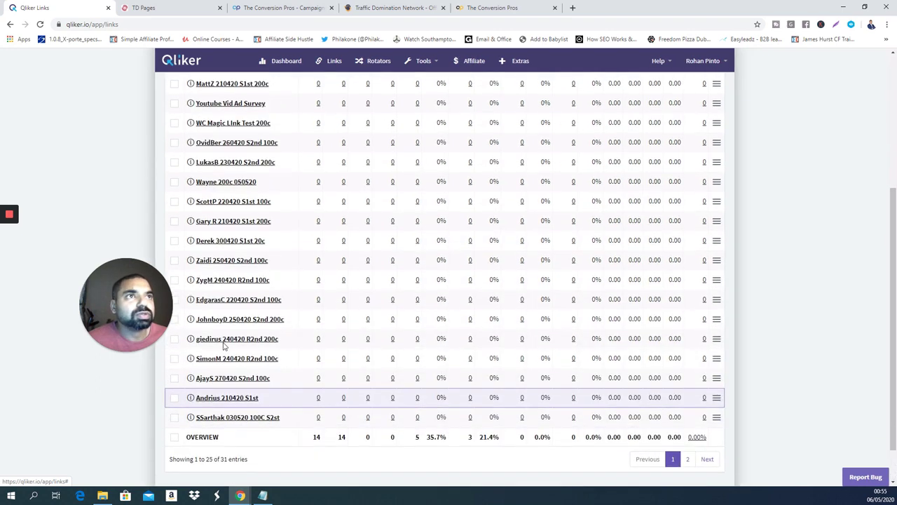
scroll(224, 343, up, 2)
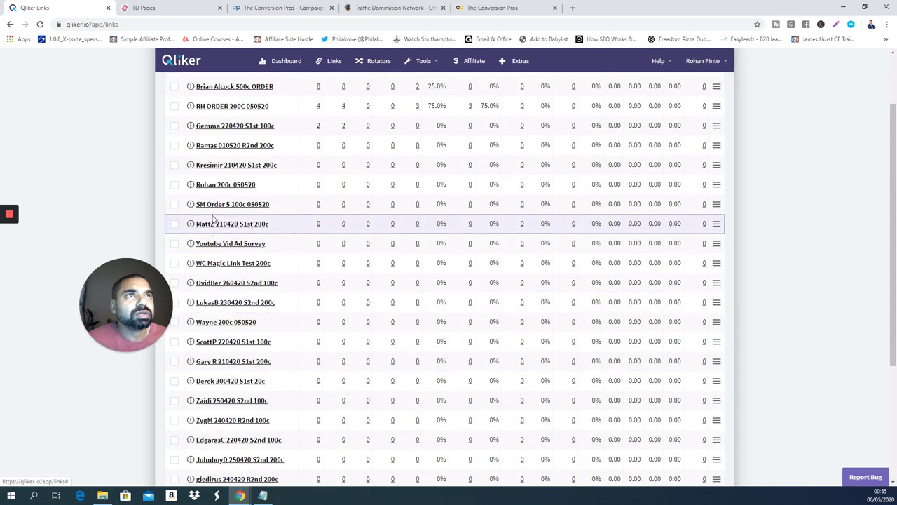
click(225, 185)
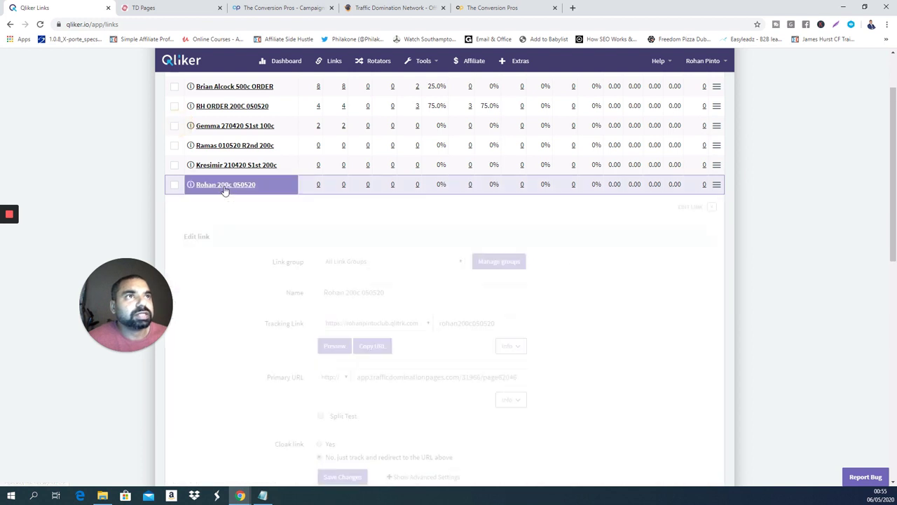
click(372, 346)
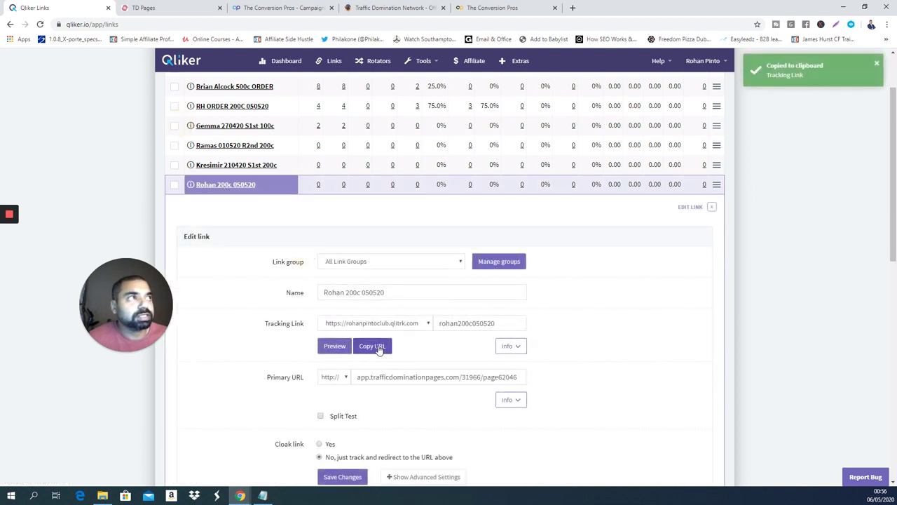
click(173, 122)
Load the copied tracking URL in a new tab to test the redirect
key(ctrl+t)
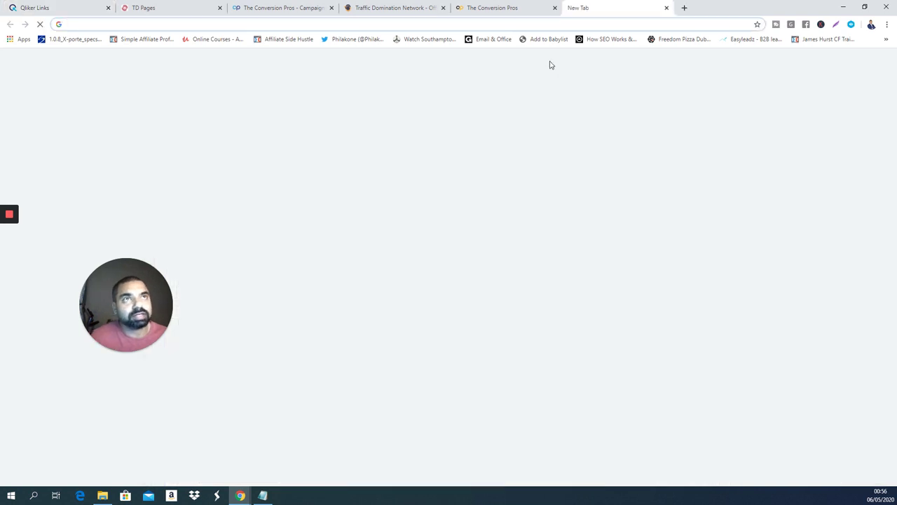
key(ctrl+v)
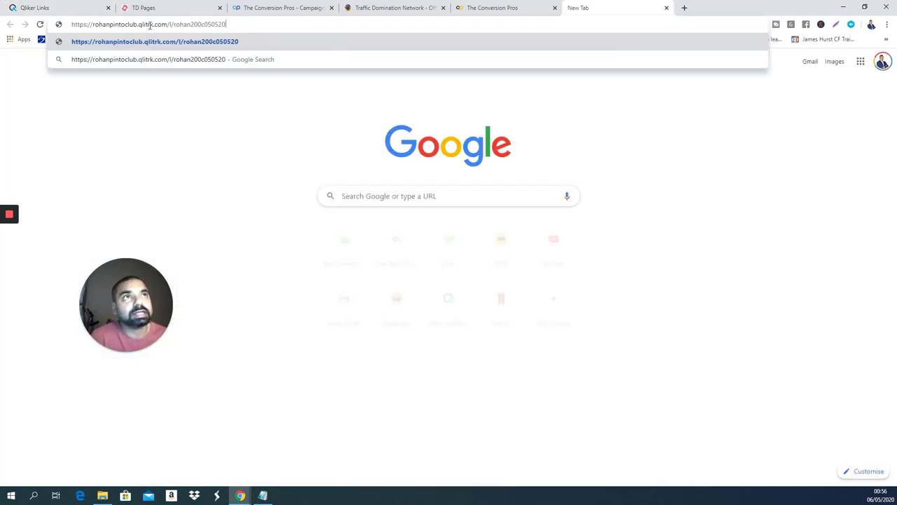
key(Return)
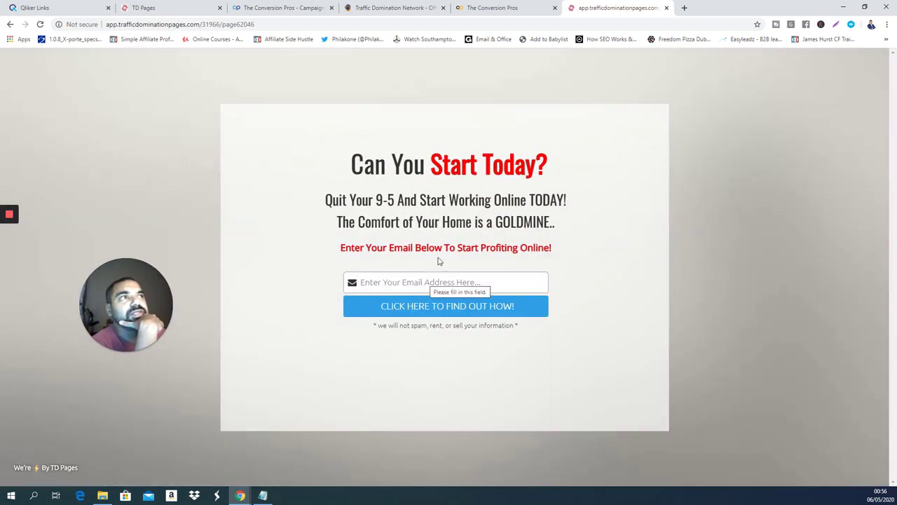
Return to Qliker and review the new link's unique-click log
click(666, 8)
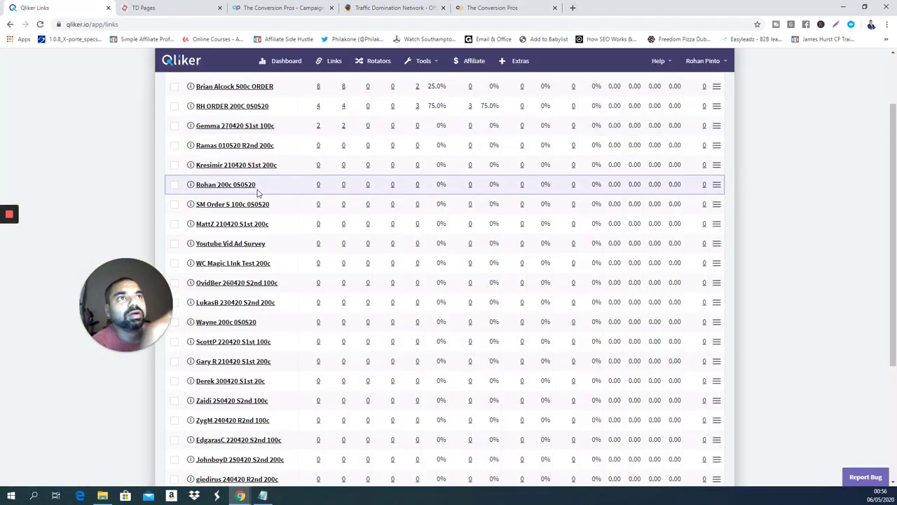
scroll(119, 84, up, 2)
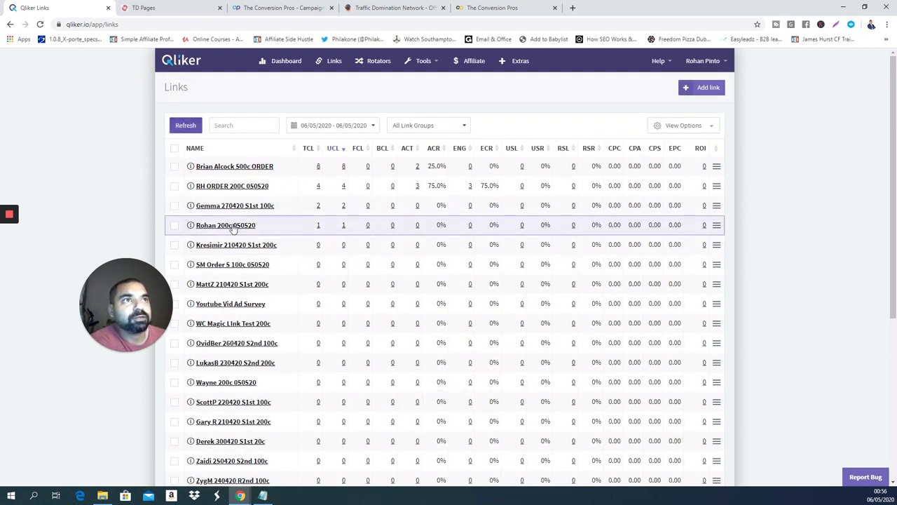
click(343, 225)
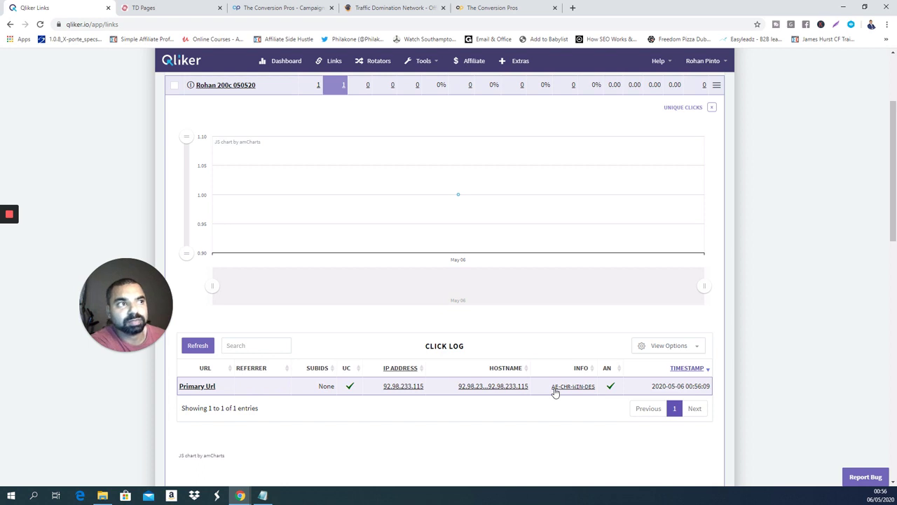
scroll(332, 259, up, 2)
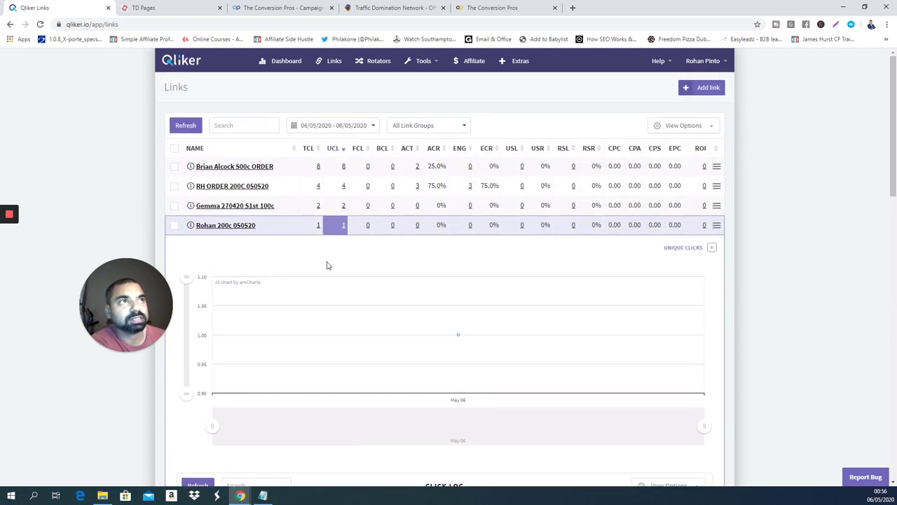
click(344, 226)
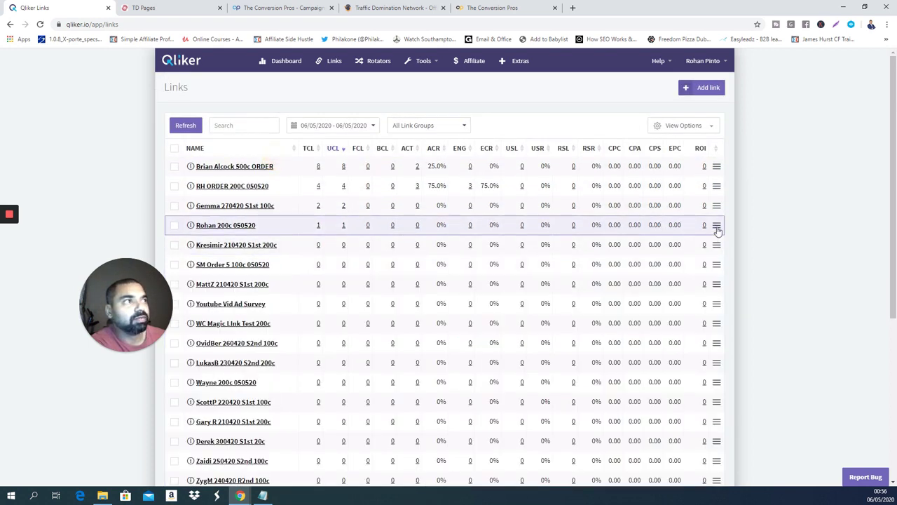
Review the 200c 050520 link's Traffic Quality breakdown, then go back to the full list
click(716, 226)
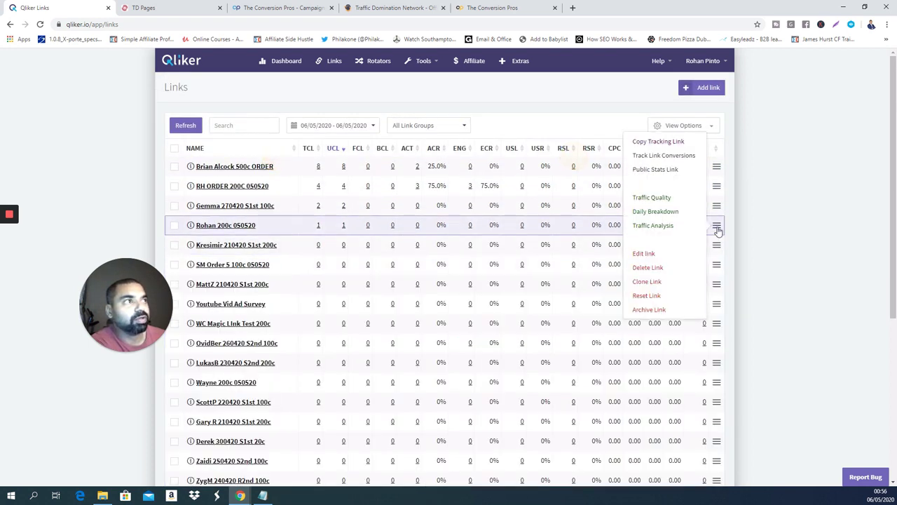
click(651, 198)
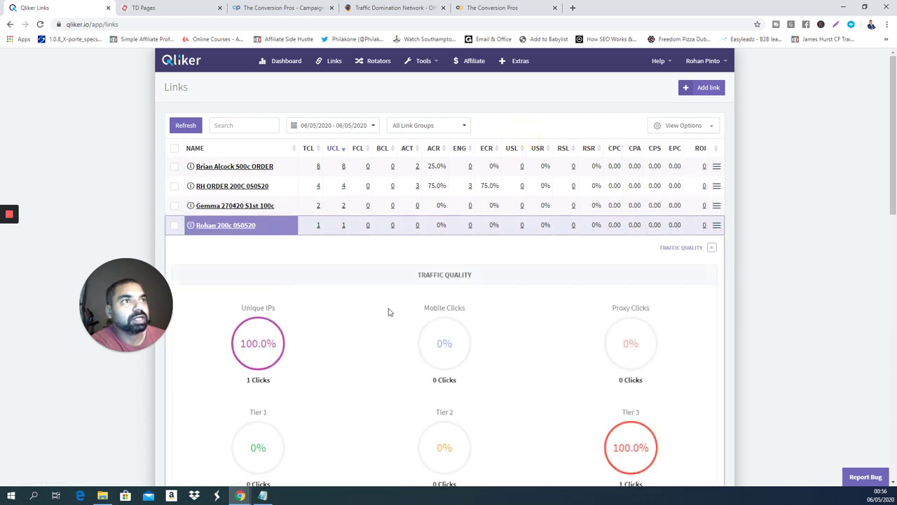
scroll(361, 319, down, 2)
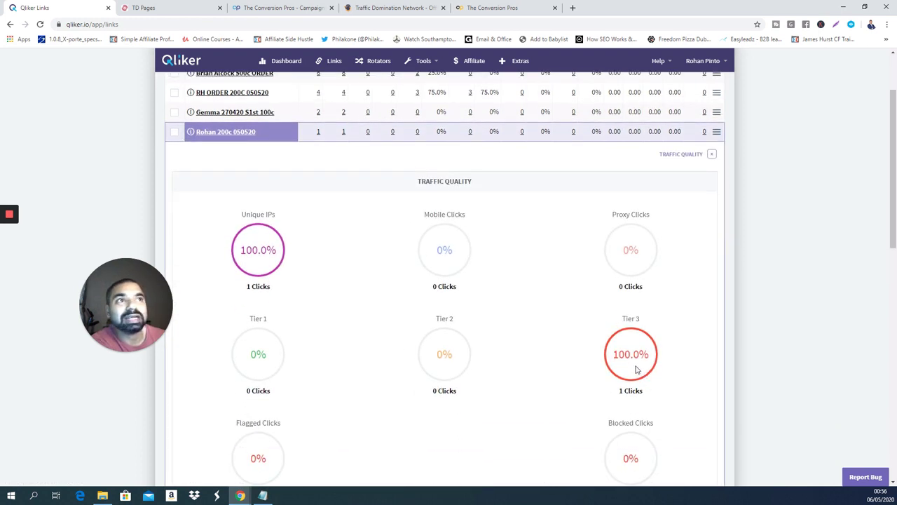
scroll(359, 267, up, 1)
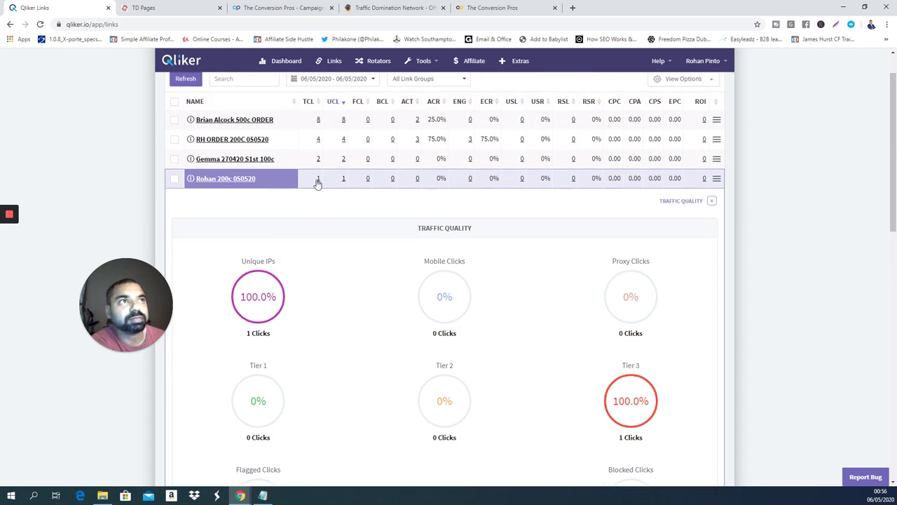
click(272, 175)
click(246, 178)
scroll(282, 202, up, 1)
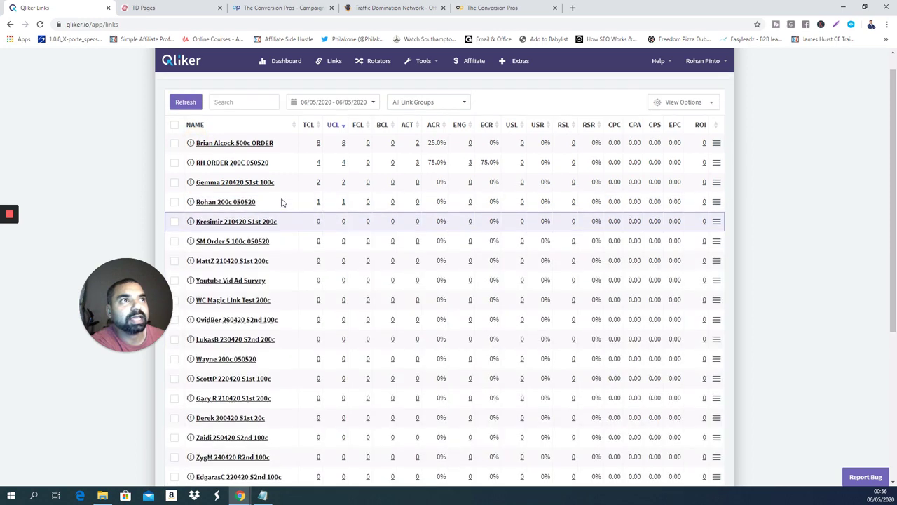
Load the tracking link again and refresh Qliker to register the second click
click(573, 8)
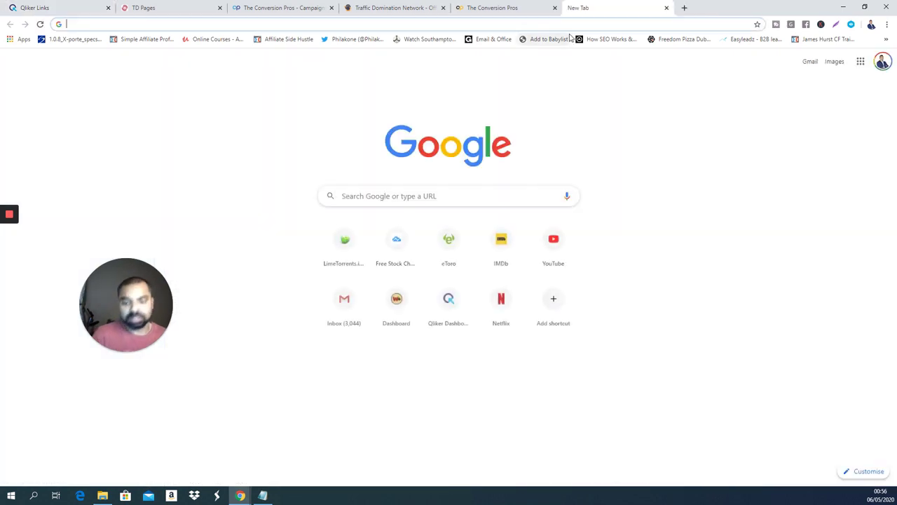
key(ctrl+v)
key(Return)
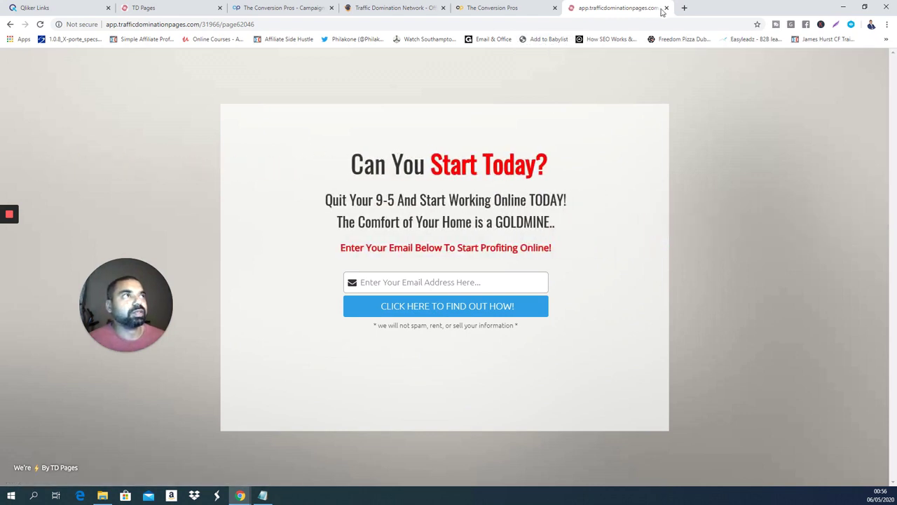
key(ctrl+w)
click(59, 4)
click(179, 125)
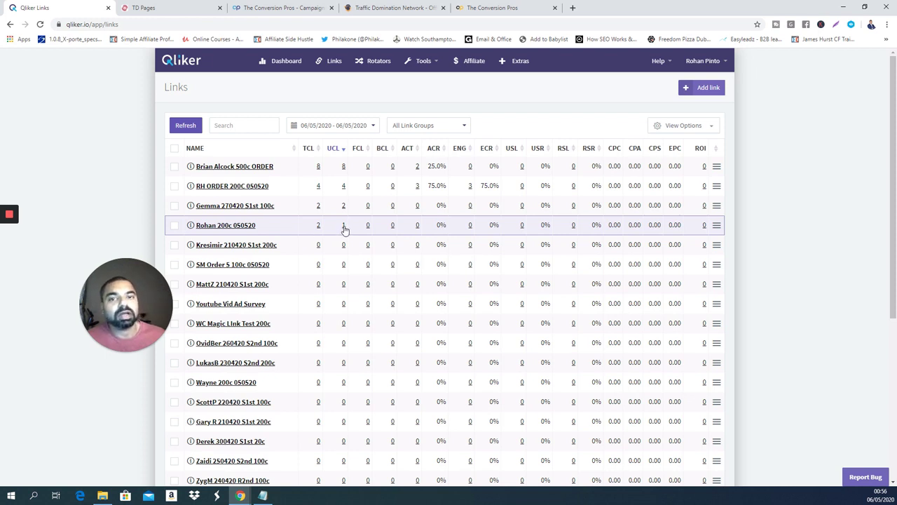
Review the link's traffic analysis by country and platform, then copy its tracking URL
click(716, 225)
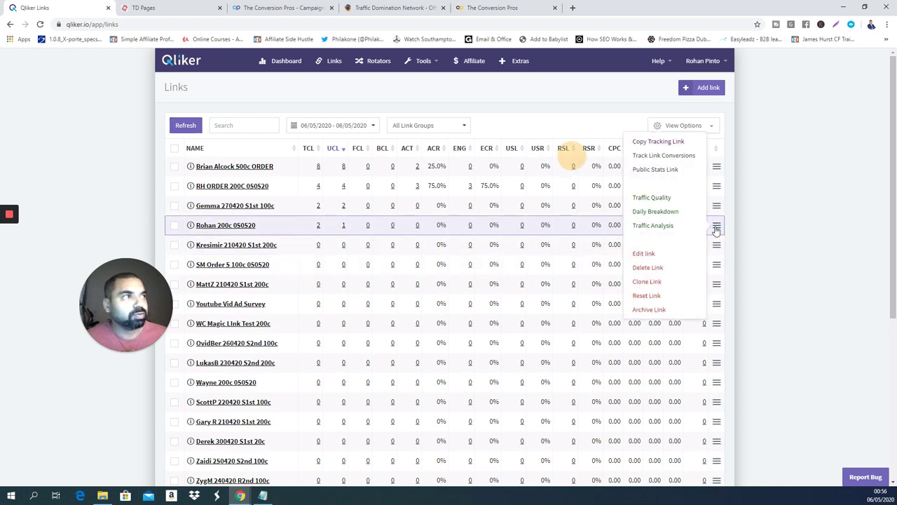
click(667, 229)
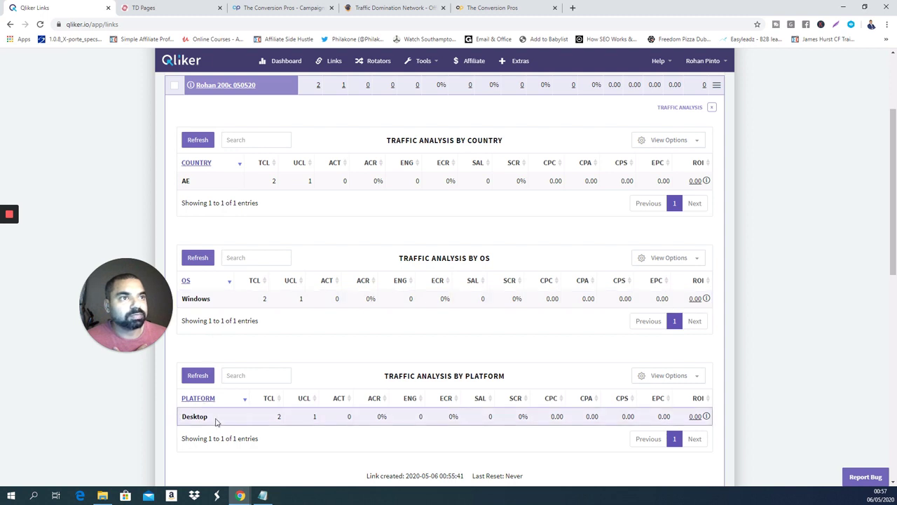
scroll(228, 379, up, 2)
click(235, 226)
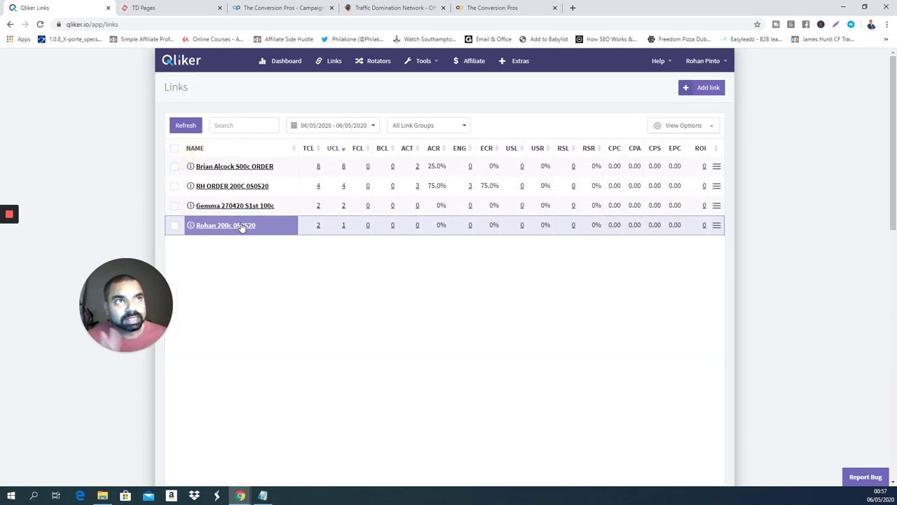
click(243, 229)
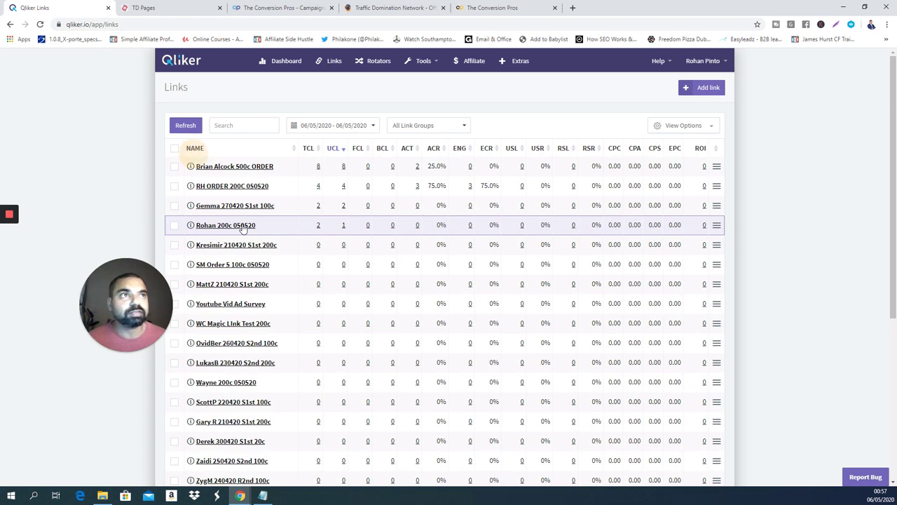
click(242, 228)
click(382, 389)
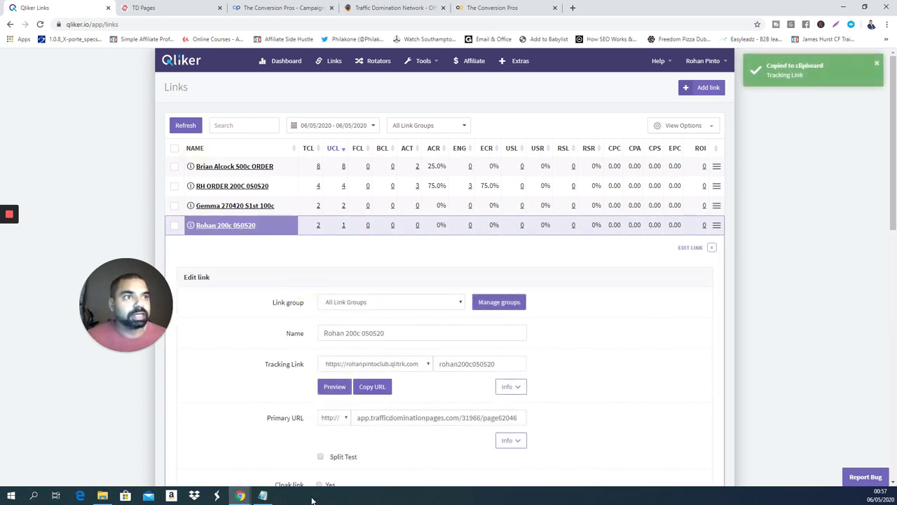
Paste the tracking link into Notepad on a new line below the form code
click(263, 495)
click(358, 208)
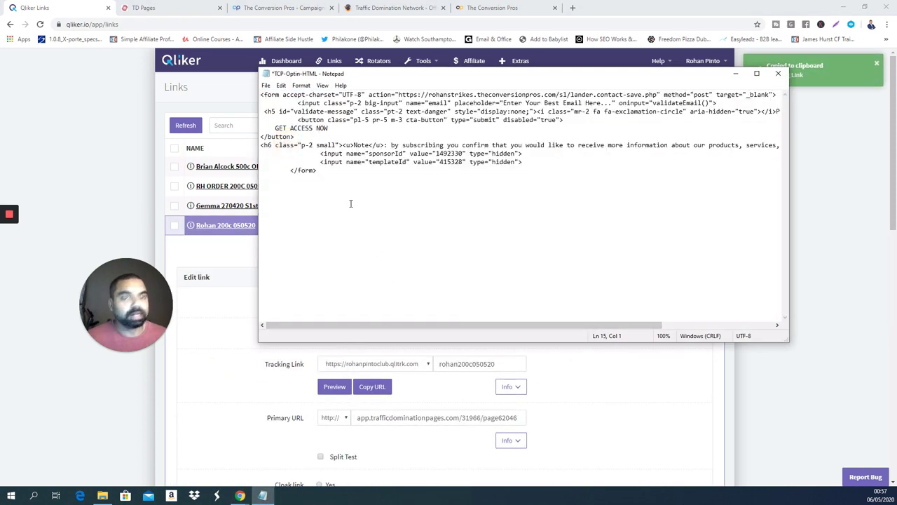
key(ctrl+v)
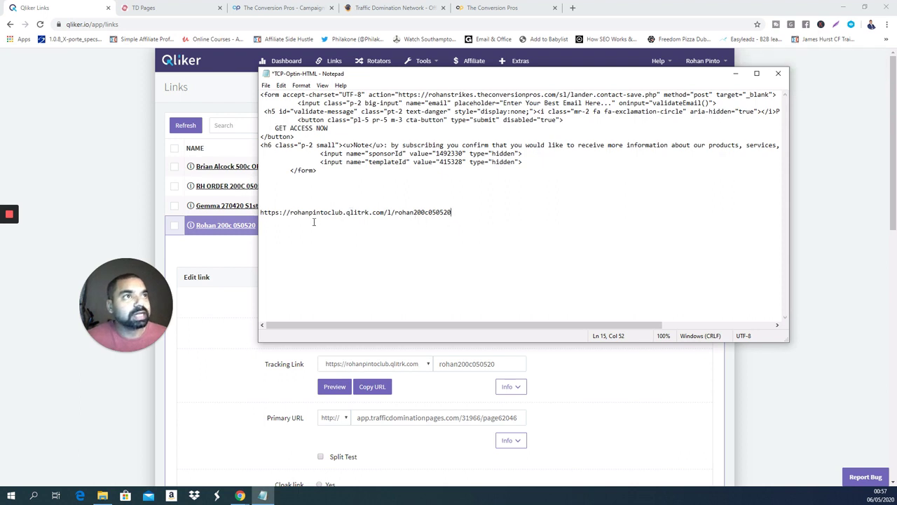
Get the link's Public Stats Link from Qliker and paste it on the next Notepad line
click(244, 247)
click(717, 226)
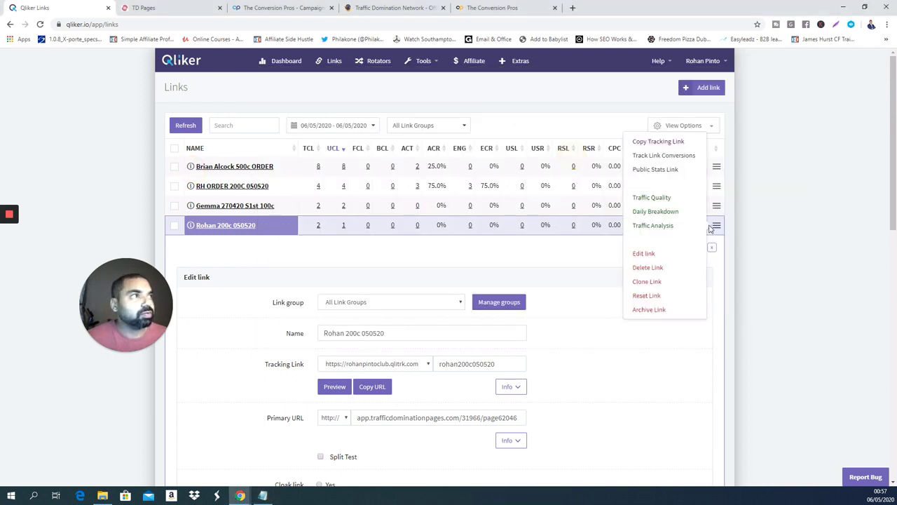
click(651, 184)
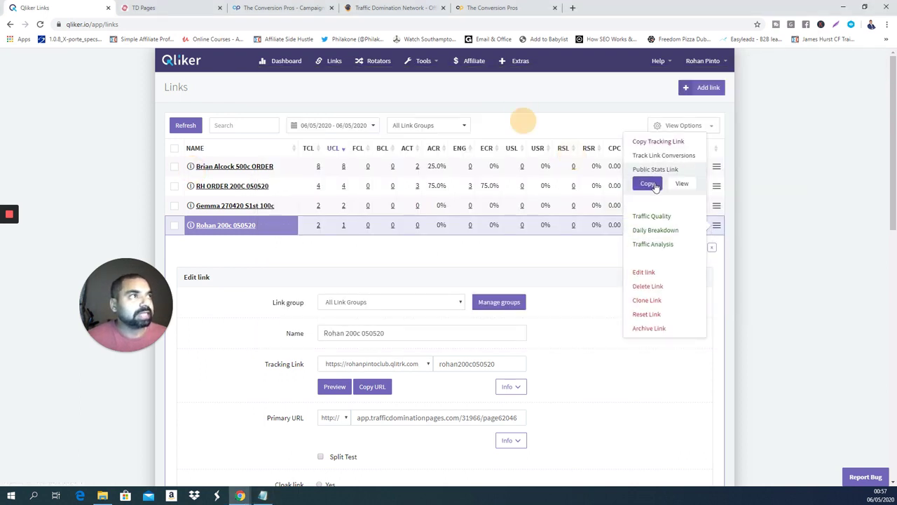
click(263, 495)
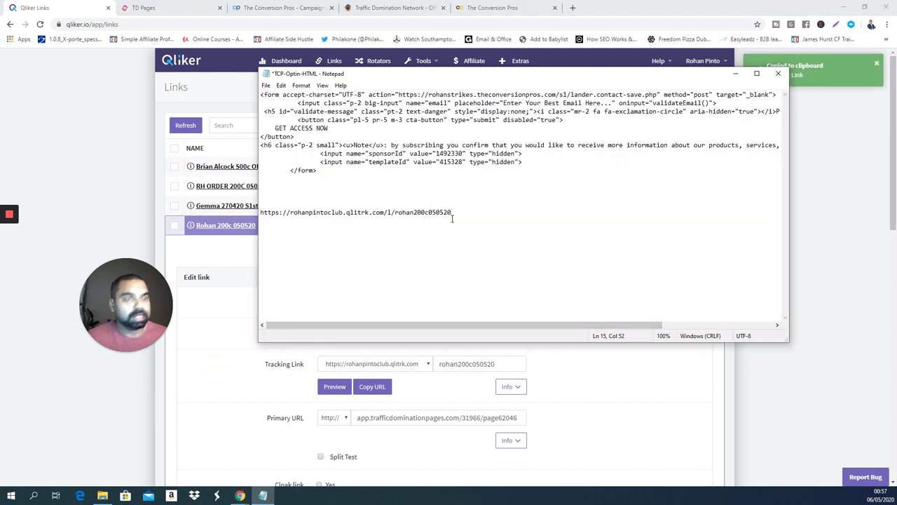
key(Return)
key(Return)
key(ctrl+v)
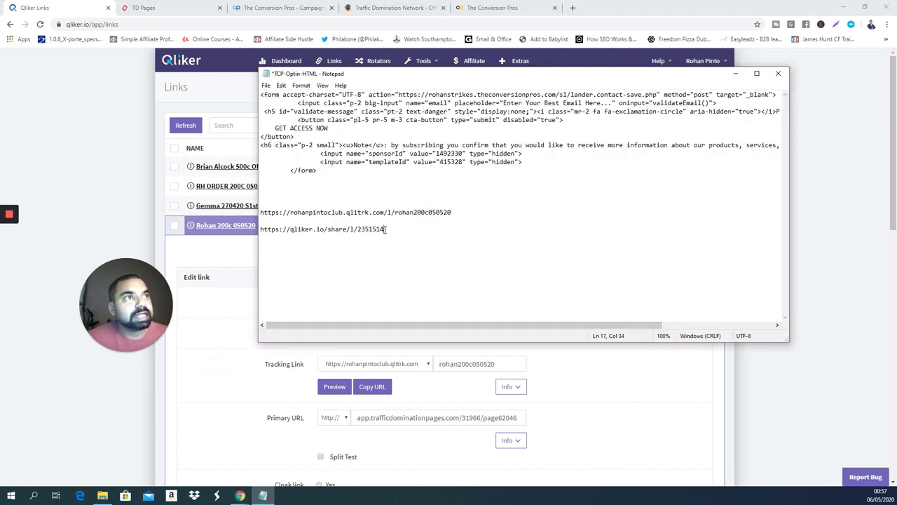
Select and copy the public stats link from Notepad
drag(386, 229, 261, 229)
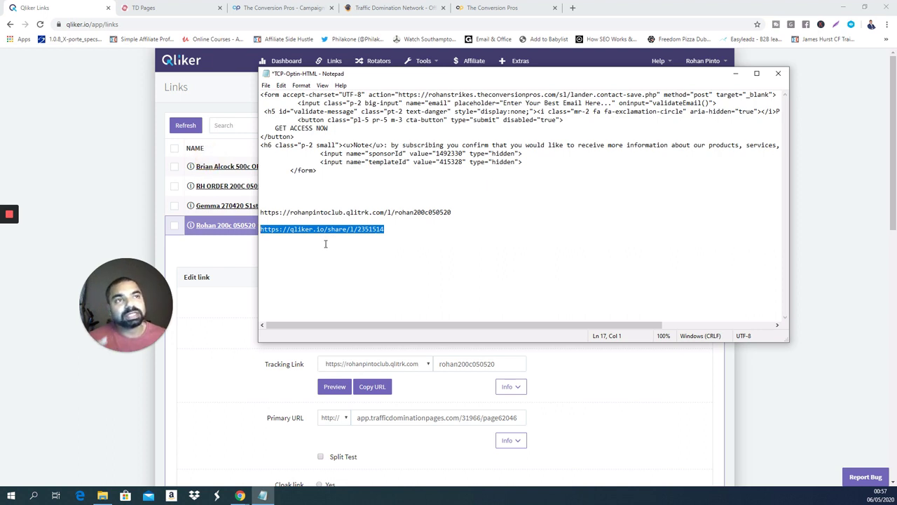
click(386, 232)
drag(455, 211, 258, 211)
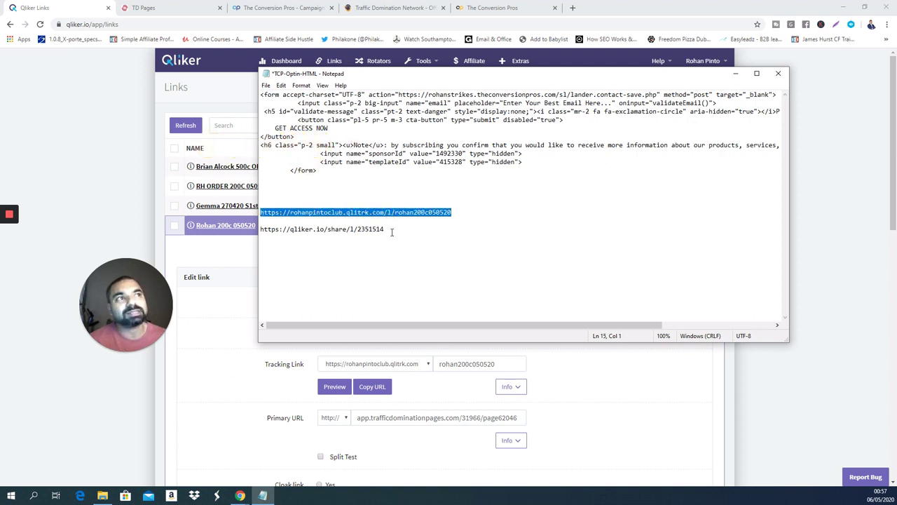
drag(387, 230, 260, 230)
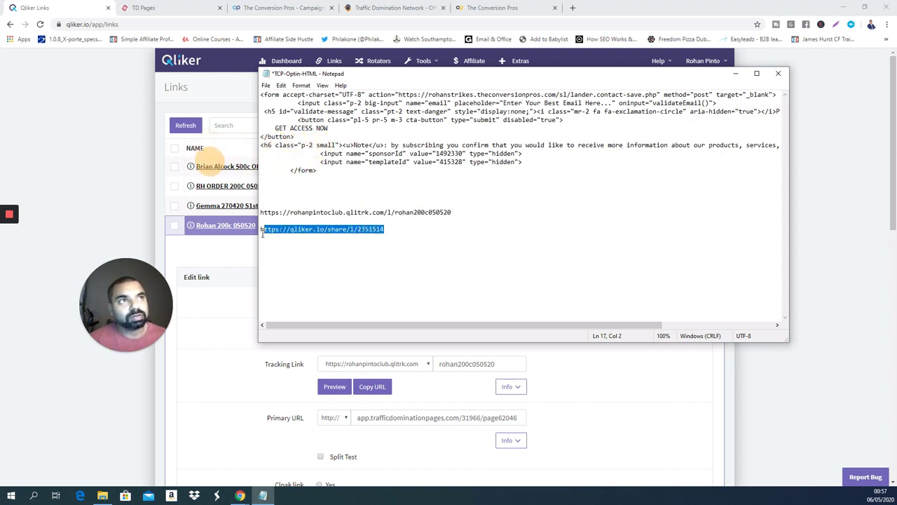
right_click(291, 232)
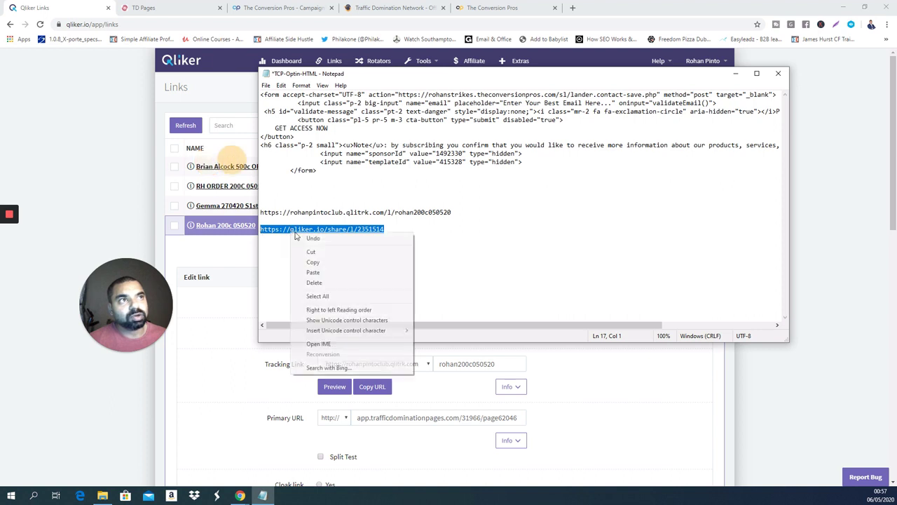
click(322, 263)
click(224, 249)
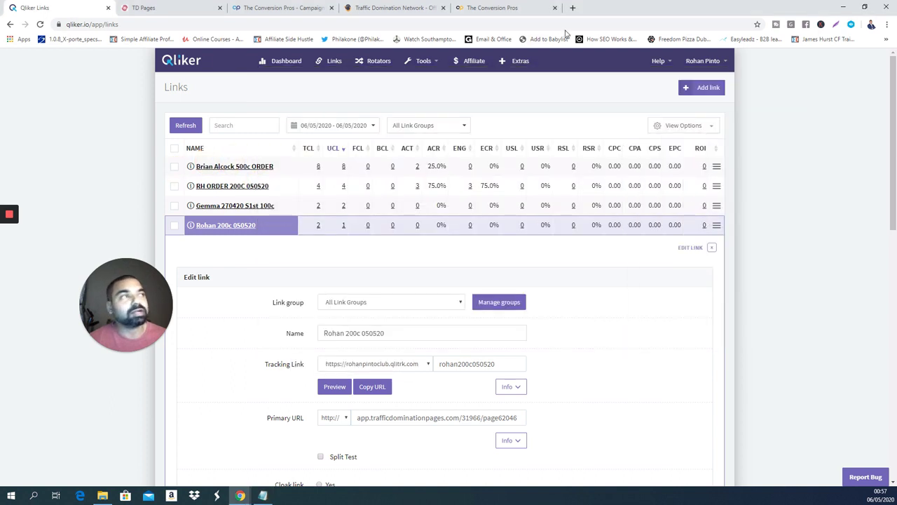
click(572, 8)
key(ctrl+v)
key(Return)
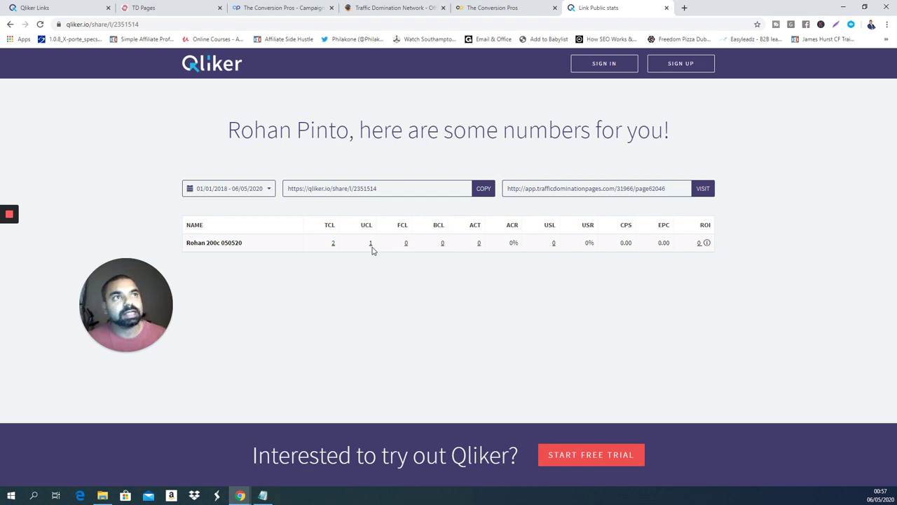
click(666, 8)
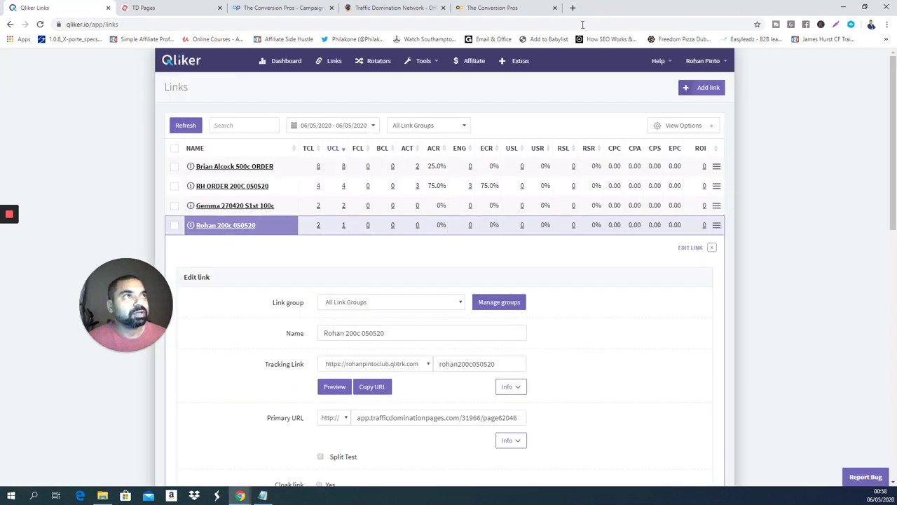
Collapse the Rohan 200c 050520 Edit link panel to show the links list with click counts
click(217, 230)
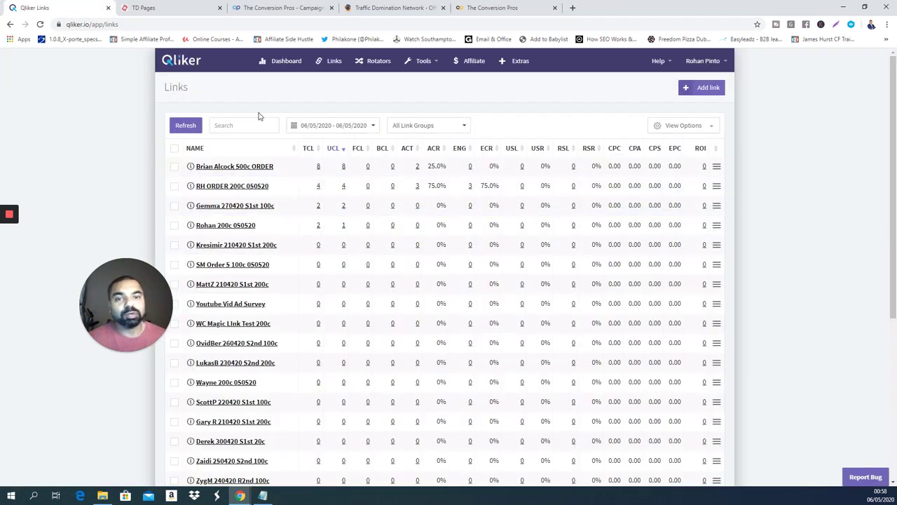